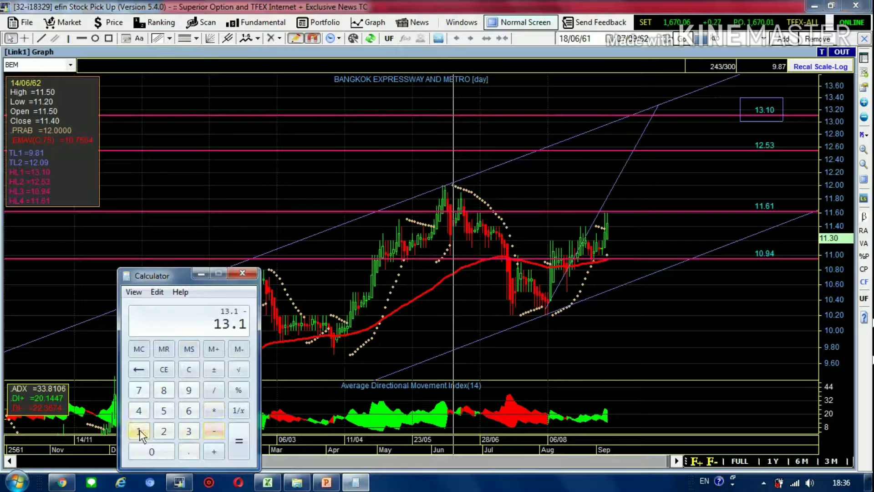
- Calculate half the difference between the 13.1 target and the 11.4 buy price
{"action": "double_click", "coordinate": [139, 430]}
{"action": "left_click", "coordinate": [193, 453]}
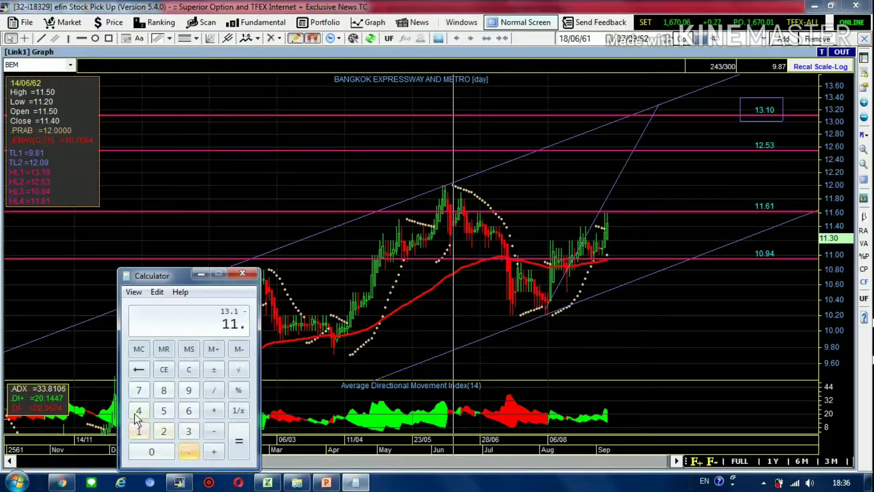
{"action": "left_click", "coordinate": [136, 412]}
{"action": "left_click", "coordinate": [235, 439]}
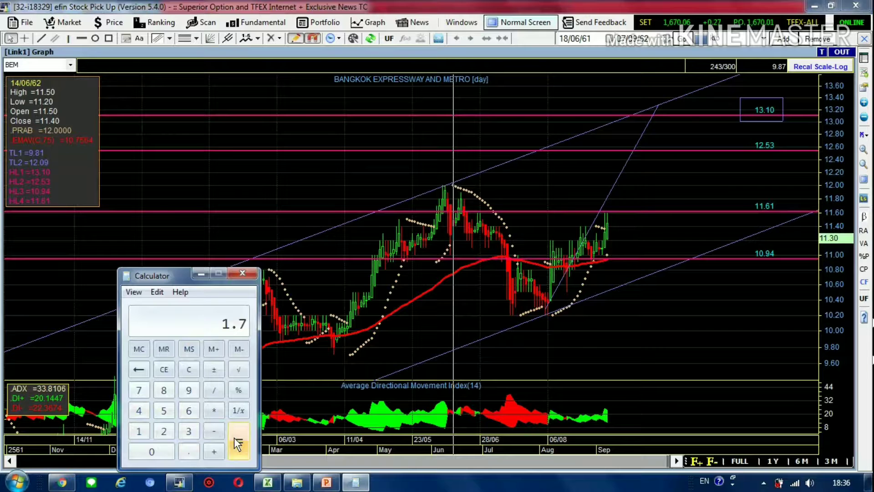
{"action": "left_click", "coordinate": [214, 391]}
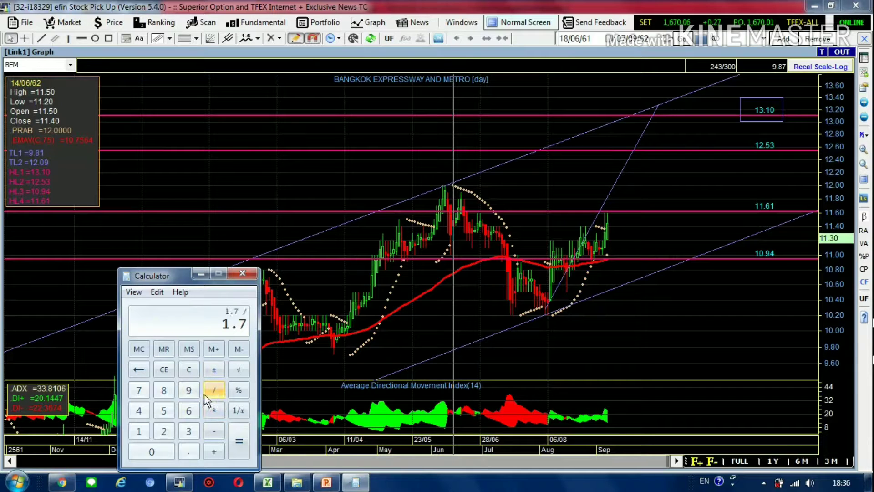
{"action": "left_click", "coordinate": [163, 431]}
{"action": "left_click", "coordinate": [236, 436]}
- Subtract the 11.4 buy price from the halved difference to work out the stop-loss level
{"action": "left_click", "coordinate": [212, 433]}
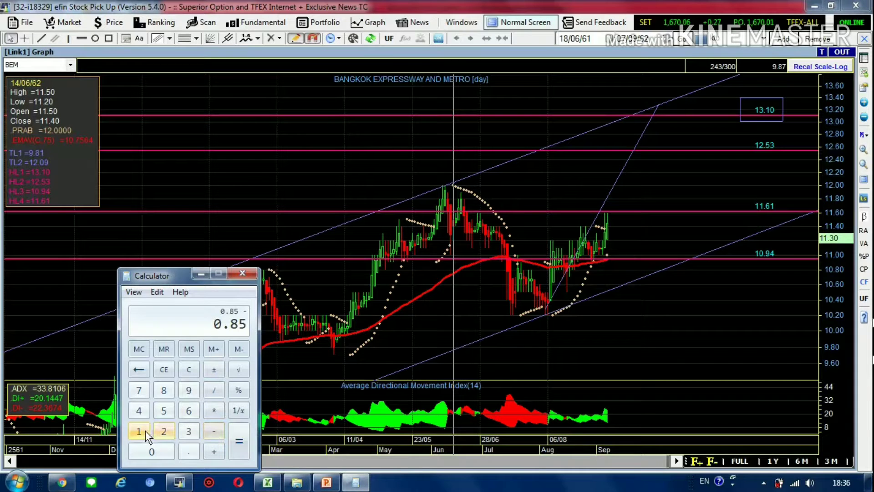
{"action": "double_click", "coordinate": [141, 430]}
{"action": "left_click", "coordinate": [182, 449]}
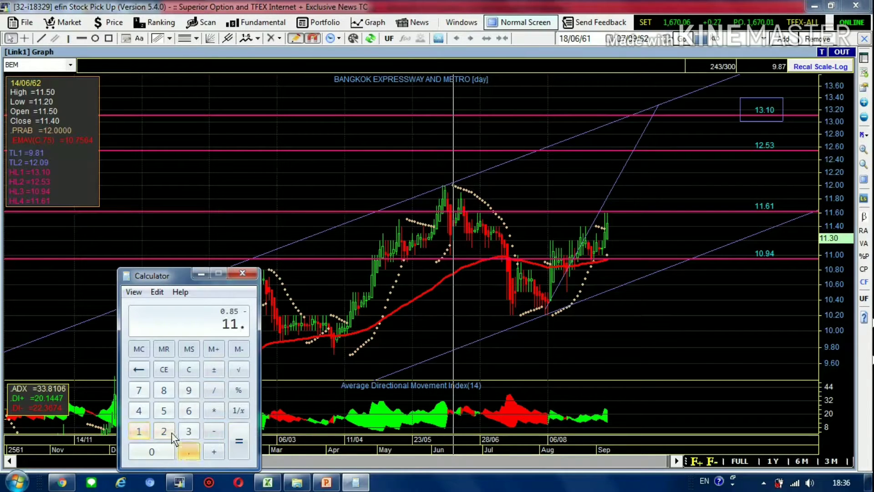
{"action": "left_click", "coordinate": [139, 411]}
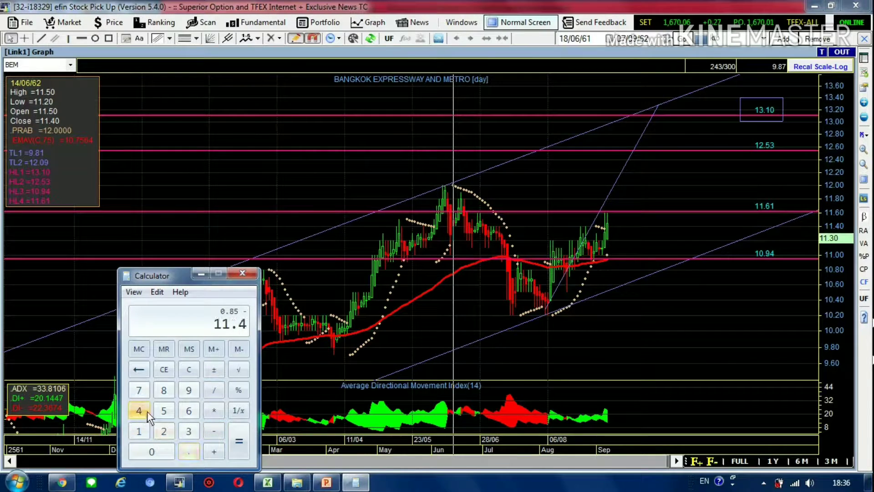
{"action": "left_click", "coordinate": [239, 443]}
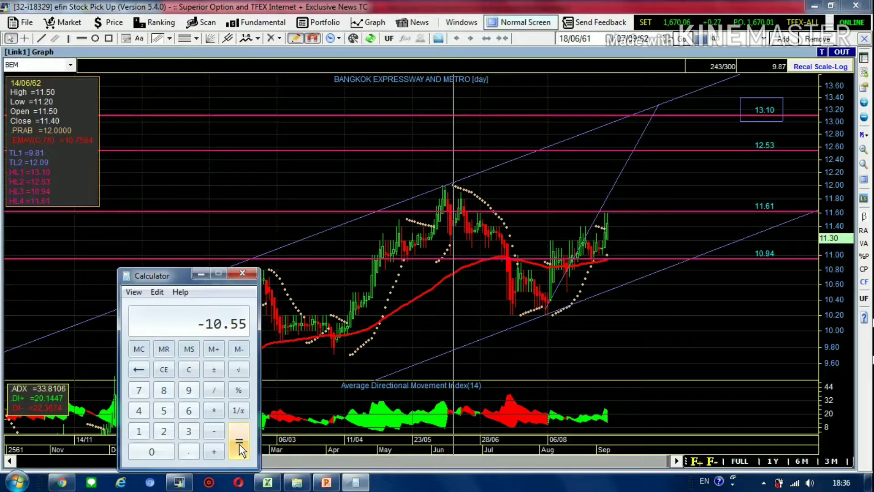
- Switch to the Excel trading plan and fill the first row with stock BEM, buy date 9/9/62 and buy price 11.4
{"action": "left_click", "coordinate": [267, 482]}
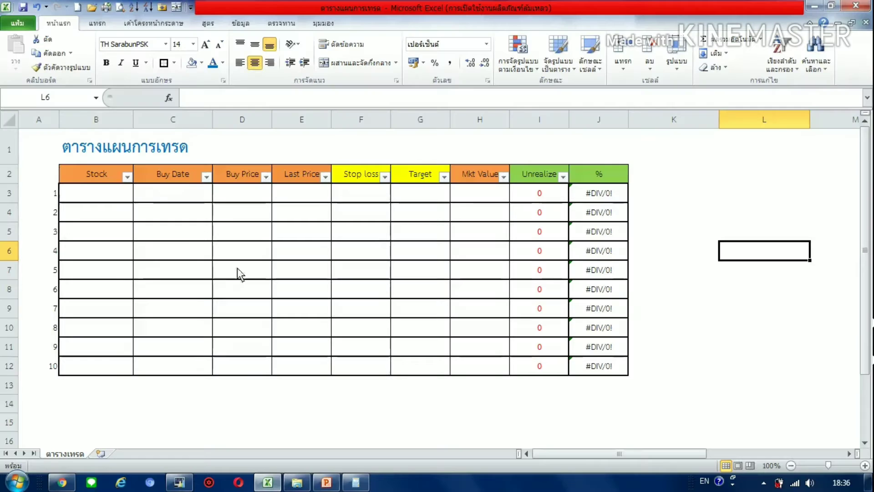
{"action": "left_click", "coordinate": [107, 197]}
{"action": "type", "text": "BEM"}
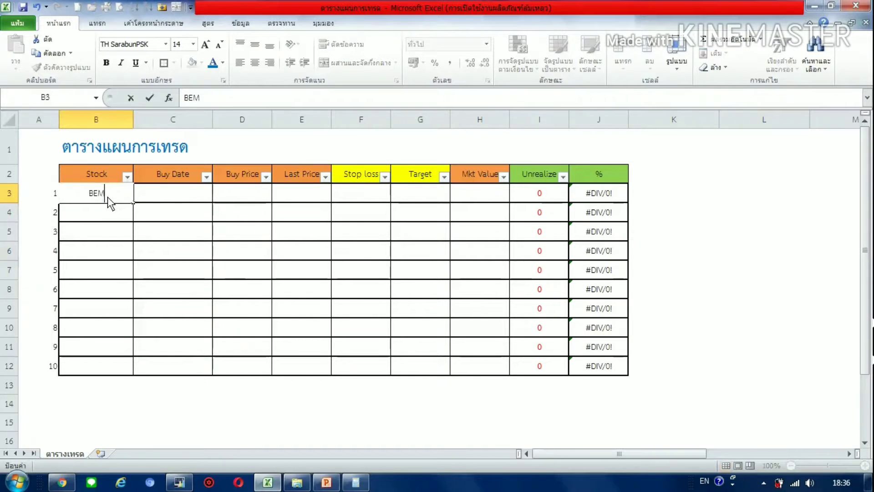
{"action": "key", "text": "Tab"}
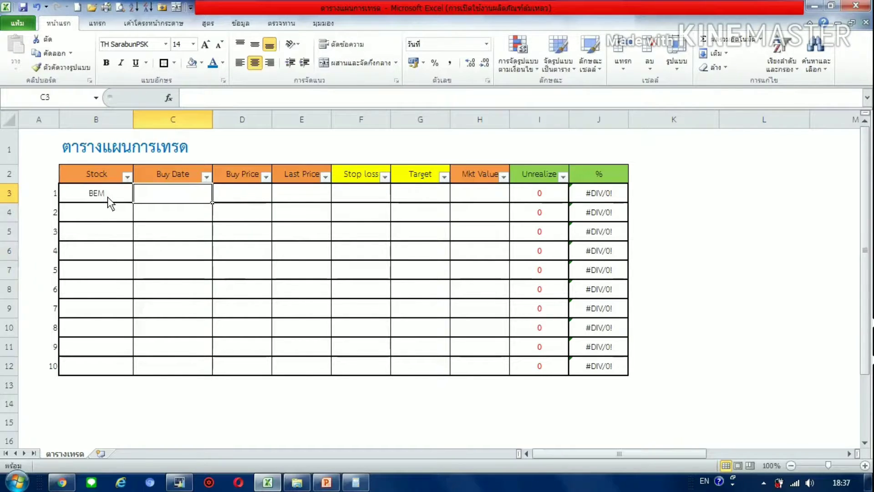
{"action": "type", "text": "9/9/62"}
{"action": "key", "text": "Tab"}
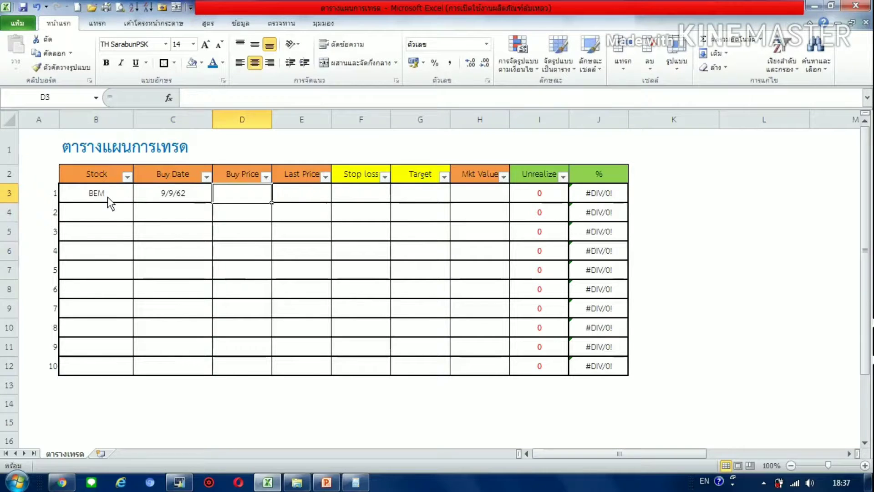
{"action": "type", "text": "11.4"}
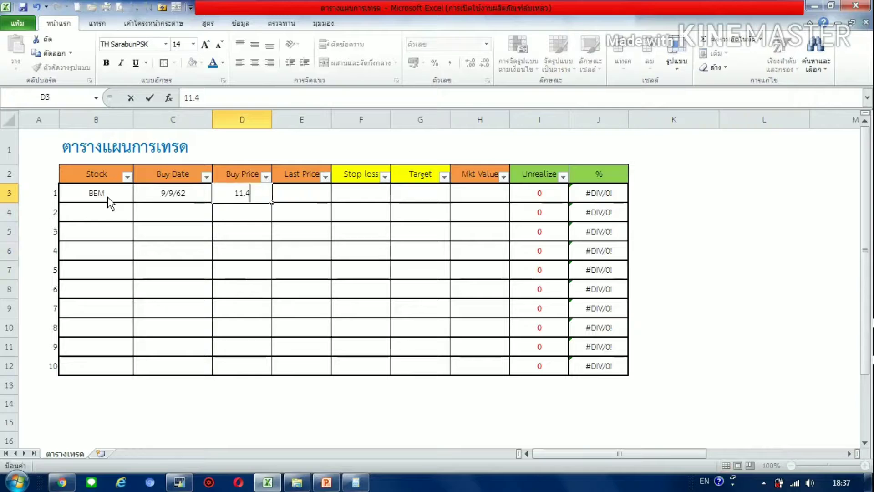
{"action": "key", "text": "Tab"}
- Set BEM's stop loss to 10.5 and its target to 13.1 in the trading plan
{"action": "key", "text": "Tab"}
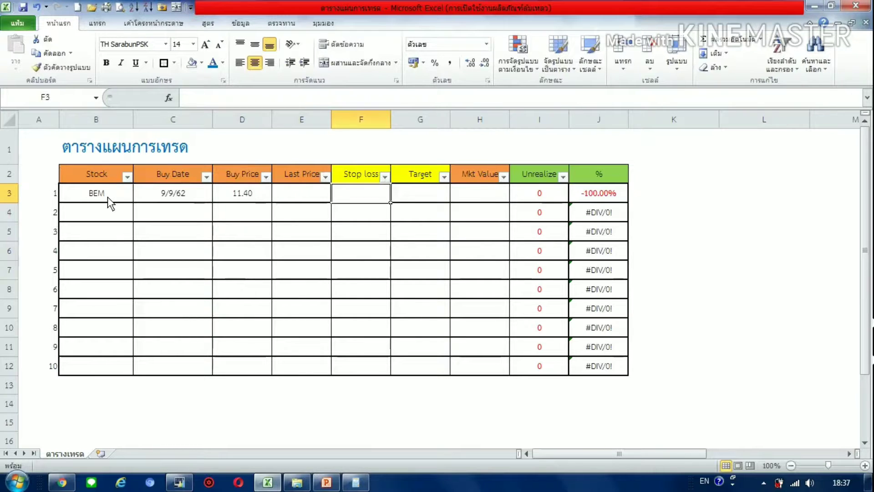
{"action": "type", "text": "1"}
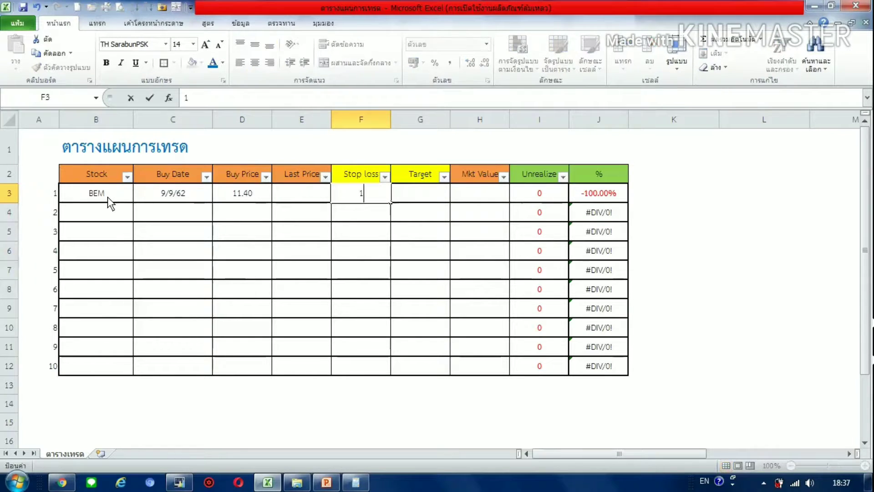
{"action": "type", "text": "0.5"}
{"action": "key", "text": "Tab"}
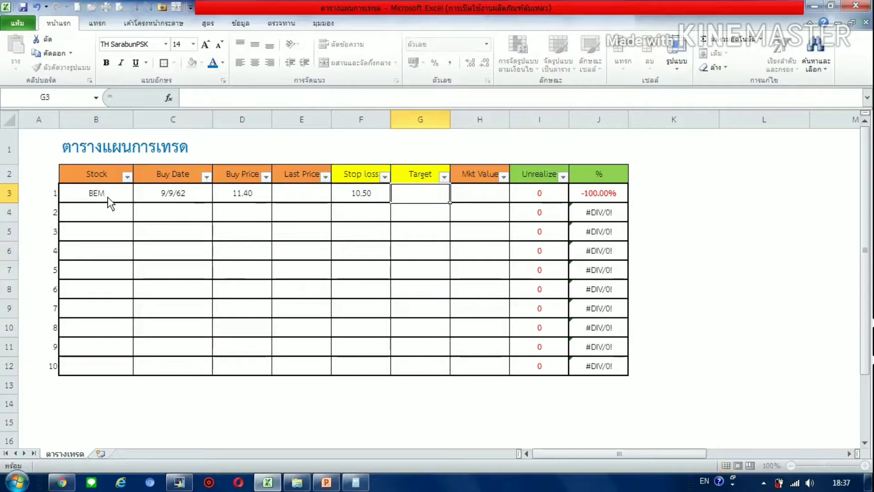
{"action": "type", "text": "13."}
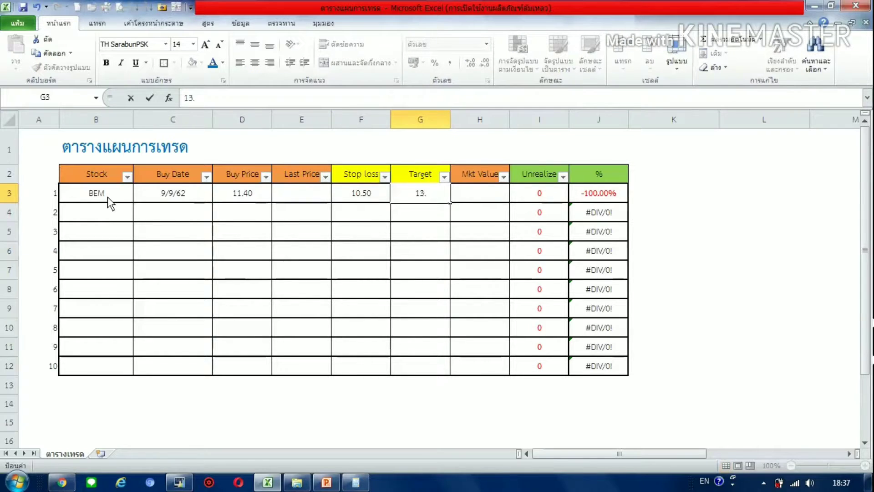
{"action": "type", "text": "1"}
{"action": "key", "text": "Tab"}
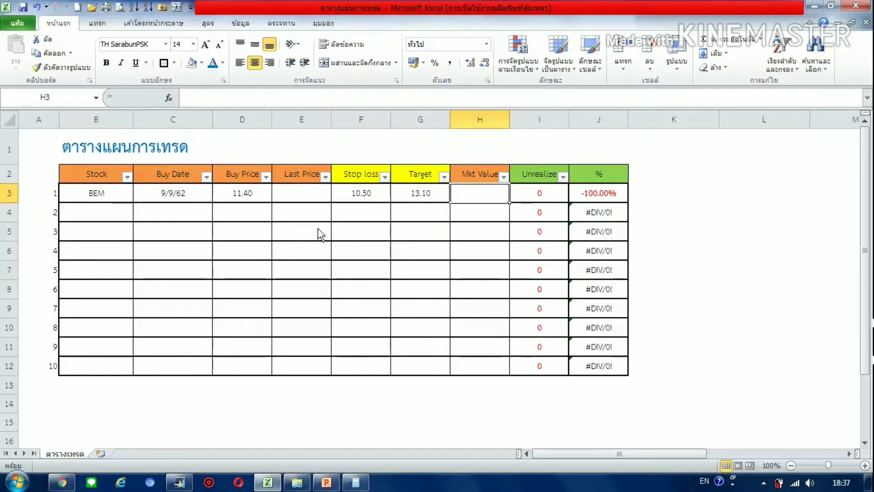
- Enter 10000 as the Mkt Value in the BEM row
{"action": "left_click", "coordinate": [301, 199]}
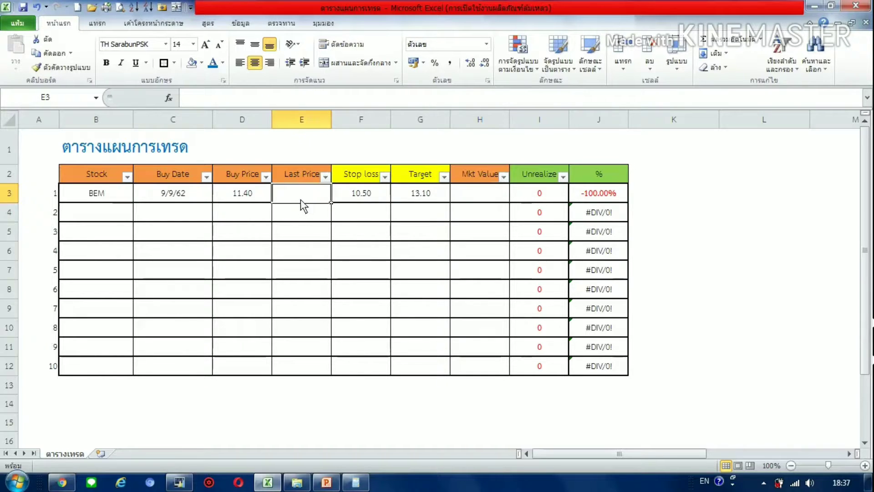
{"action": "left_click", "coordinate": [478, 199]}
{"action": "type", "text": "1000"}
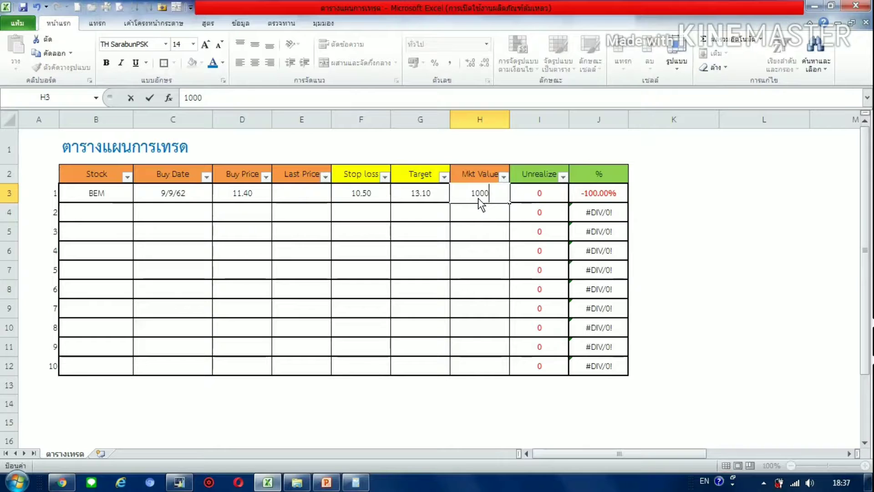
{"action": "type", "text": "0"}
{"action": "key", "text": "Return"}
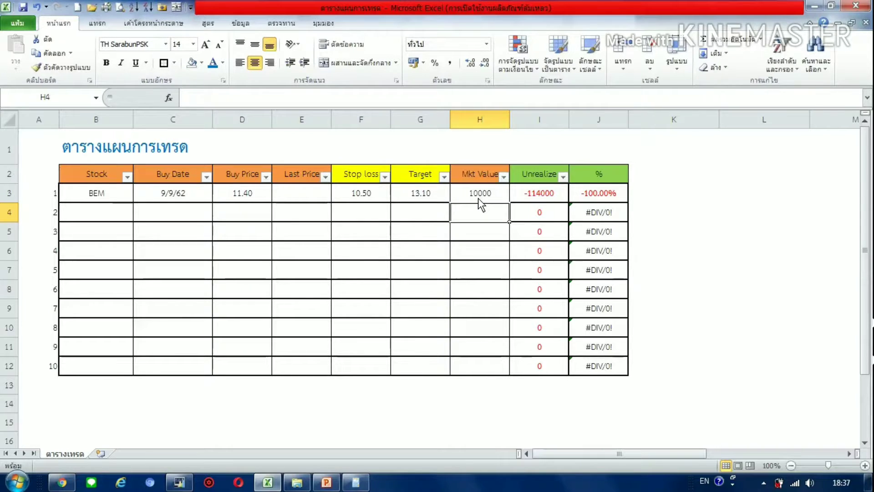
- Try a last price of 13.1 in the BEM row to test reaching the target
{"action": "left_click", "coordinate": [296, 190]}
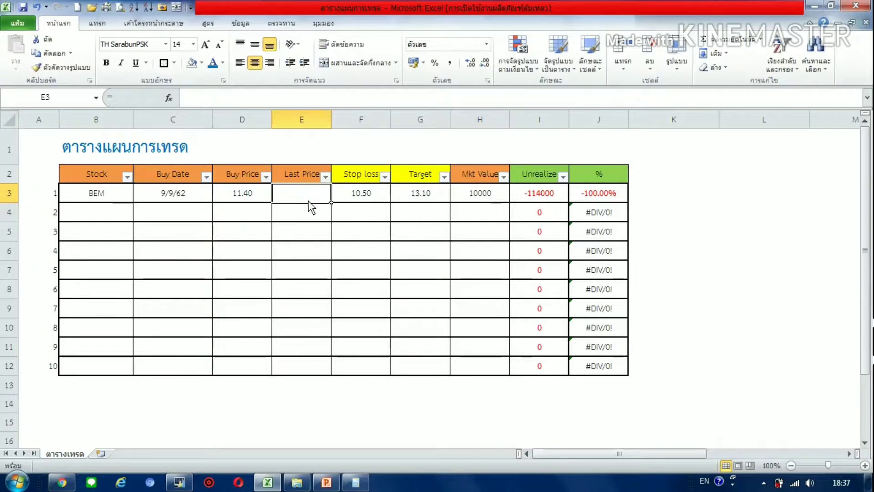
{"action": "type", "text": "13"}
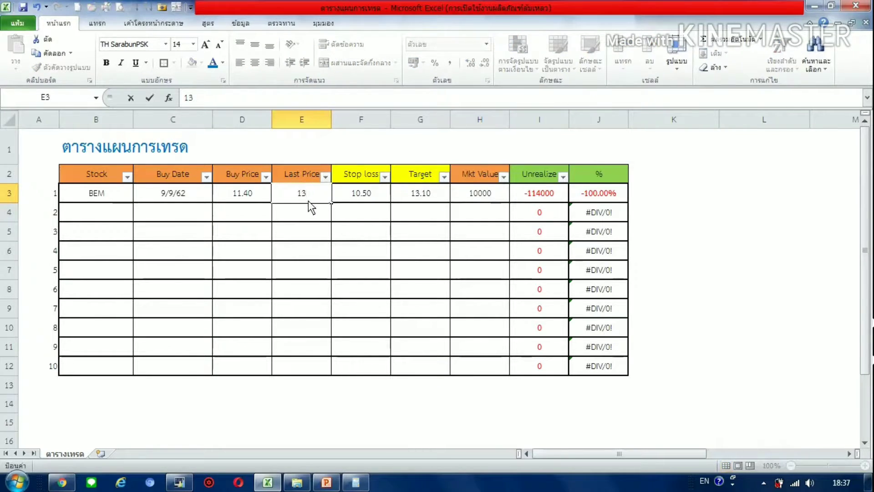
{"action": "type", "text": ".1"}
{"action": "key", "text": "Return"}
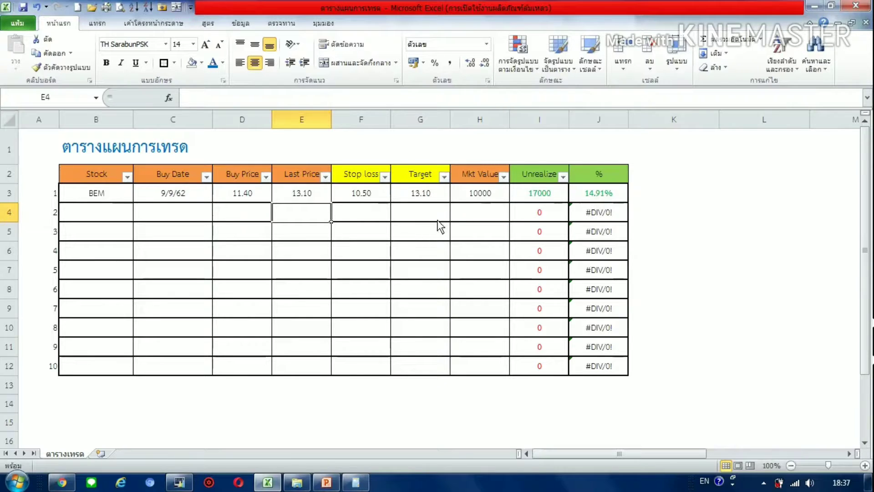
- Try a last price of 10.5 in the BEM row to test the stop-loss case, and clear the last price
{"action": "left_click", "coordinate": [296, 198]}
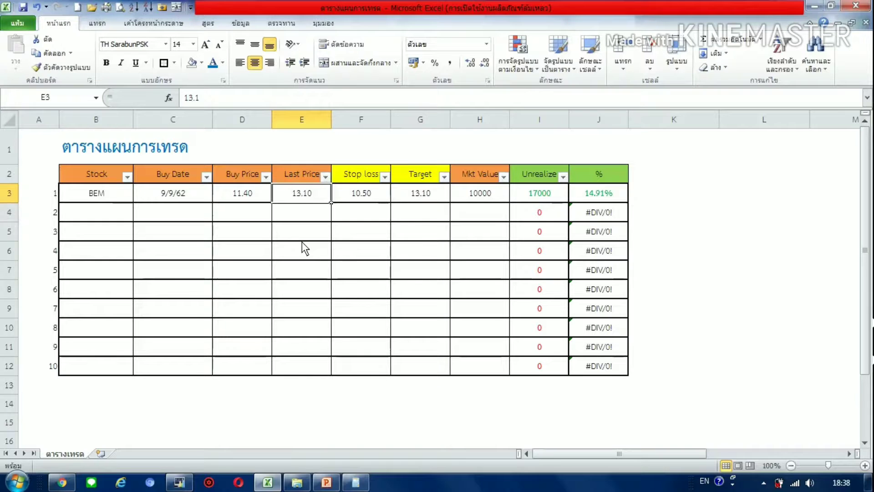
{"action": "type", "text": "10."}
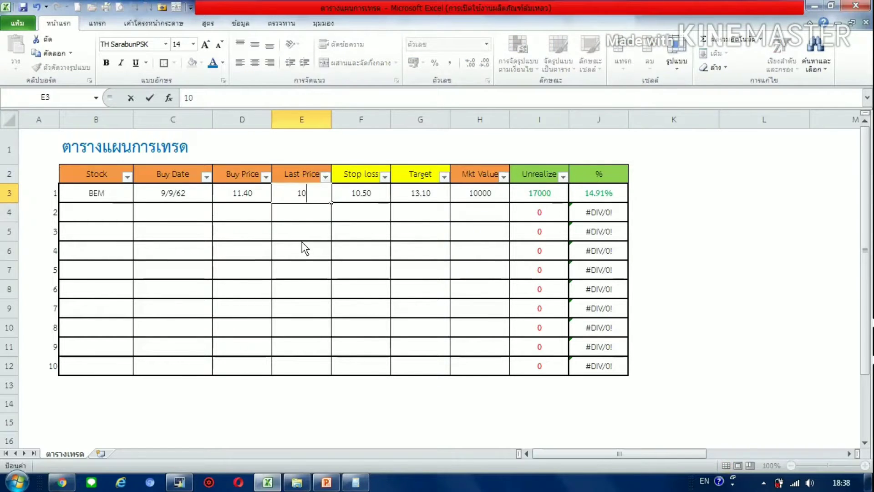
{"action": "type", "text": "5"}
{"action": "key", "text": "Return"}
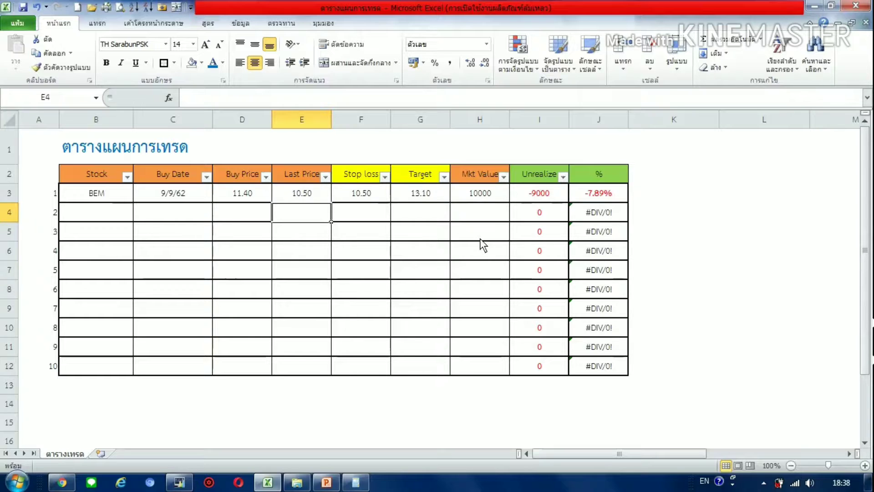
{"action": "left_click", "coordinate": [304, 199]}
{"action": "key", "text": "Delete"}
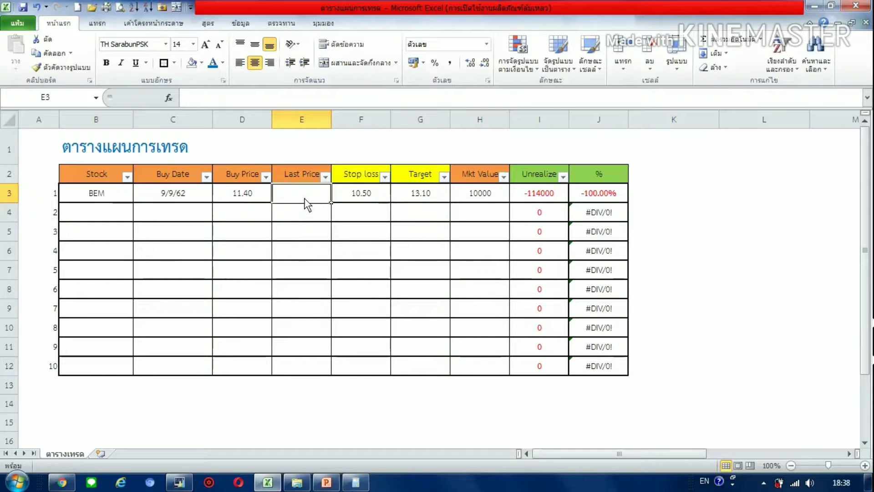
- Switch to efin Stock Pick Up, consult the Advance Technical Scan results and load the DELTA chart
{"action": "left_click", "coordinate": [179, 482]}
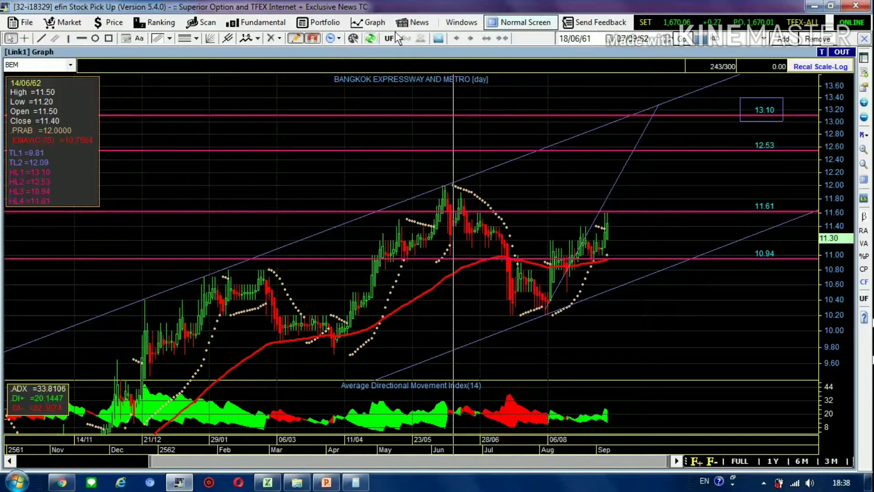
{"action": "left_click", "coordinate": [461, 23]}
{"action": "left_click", "coordinate": [483, 76]}
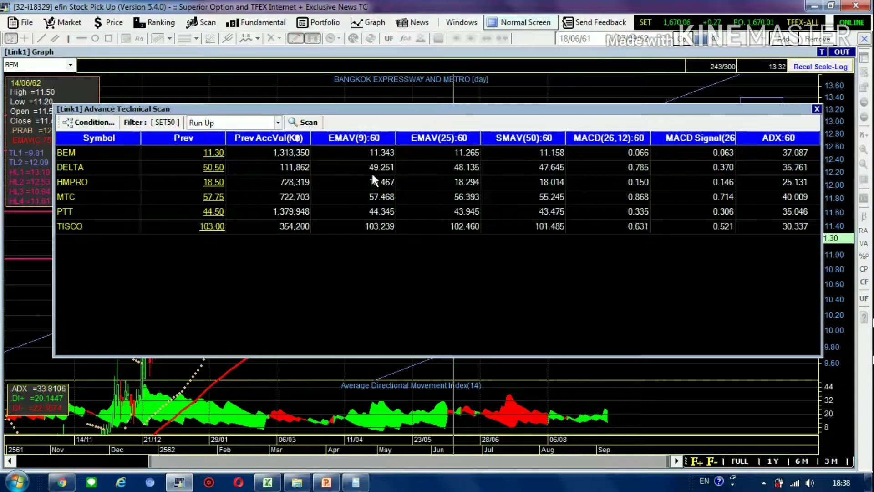
{"action": "left_click", "coordinate": [379, 366]}
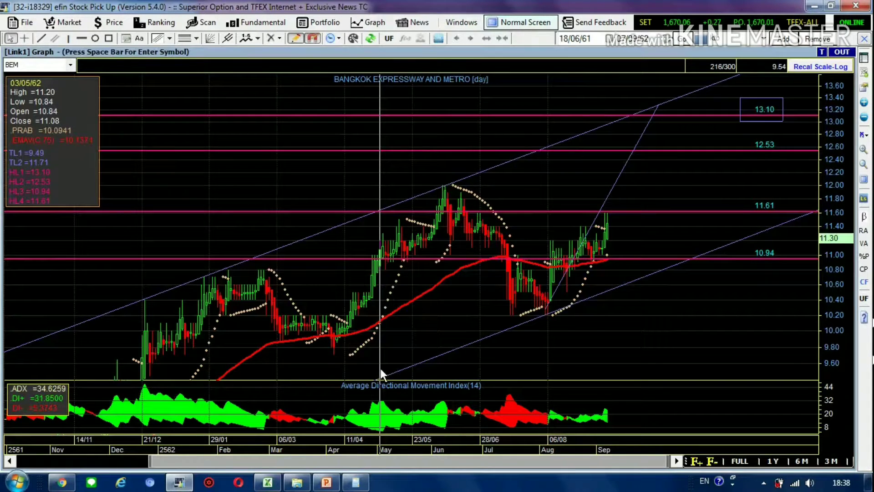
{"action": "type", "text": "DELTA"}
{"action": "key", "text": "Return"}
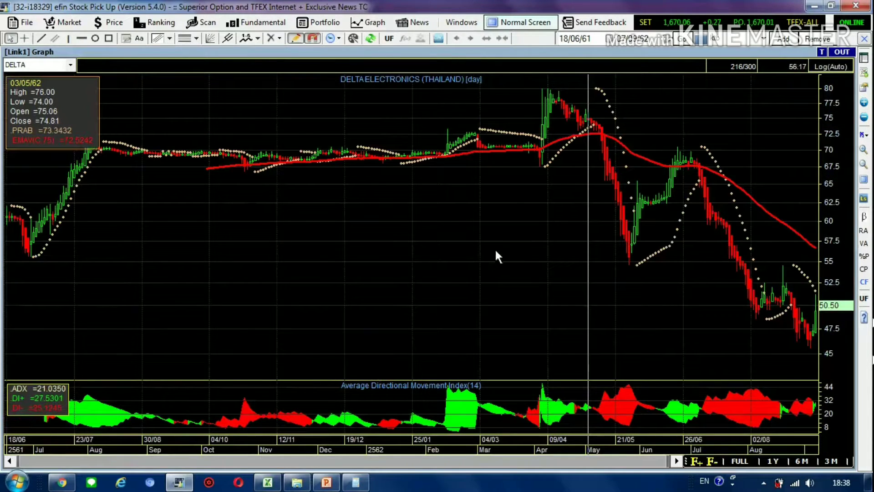
- Draw a horizontal line at about 79.36 near the April peak on the DELTA chart
{"action": "left_click", "coordinate": [80, 38]}
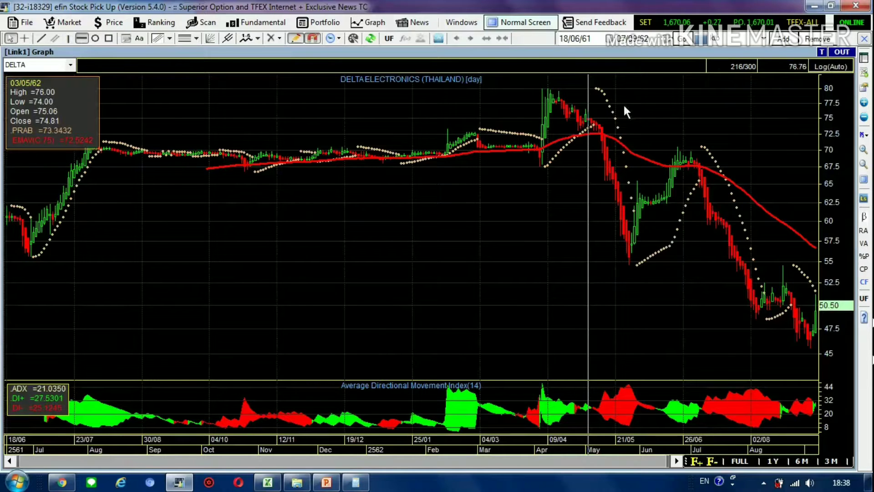
{"action": "left_click", "coordinate": [564, 92]}
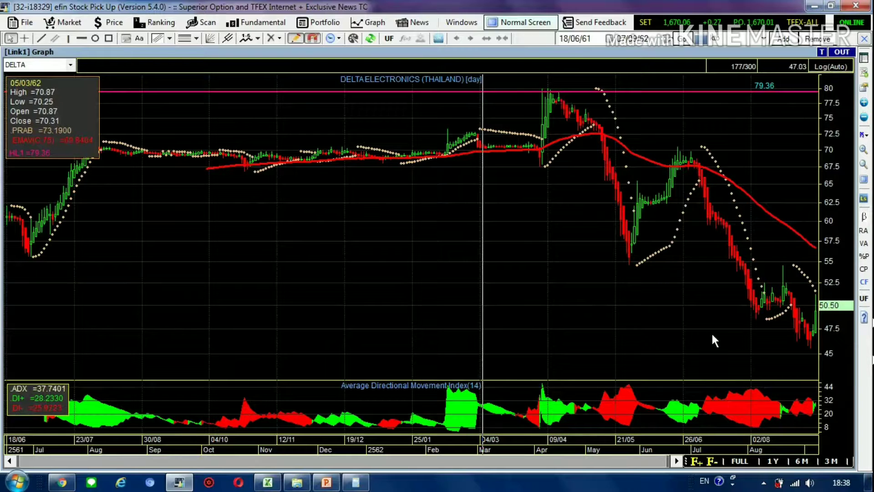
- Consult the Advance Technical Scan results, load the HMPRO chart and remove all existing drawings from it
{"action": "left_click", "coordinate": [461, 22]}
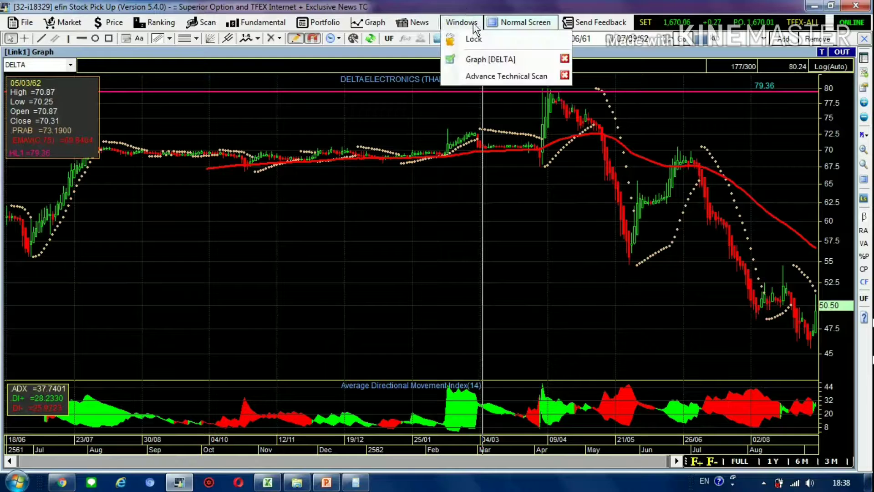
{"action": "left_click", "coordinate": [485, 76]}
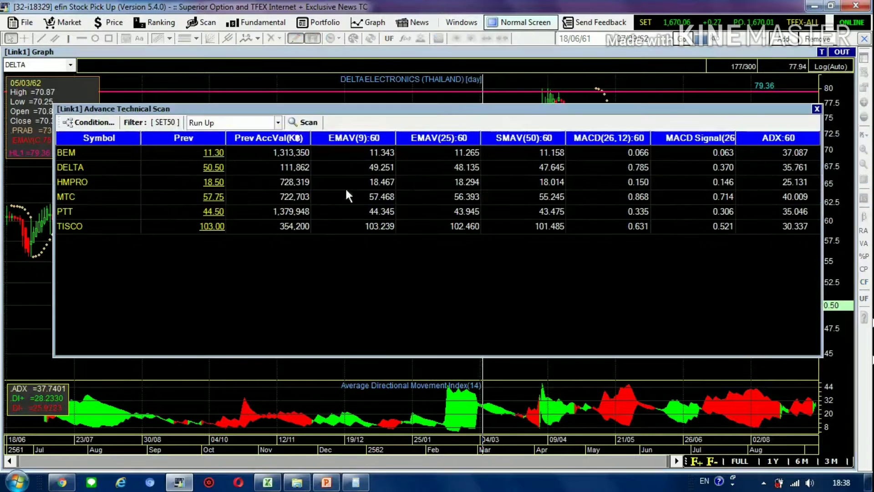
{"action": "left_click", "coordinate": [396, 364]}
{"action": "type", "text": "hmpro"}
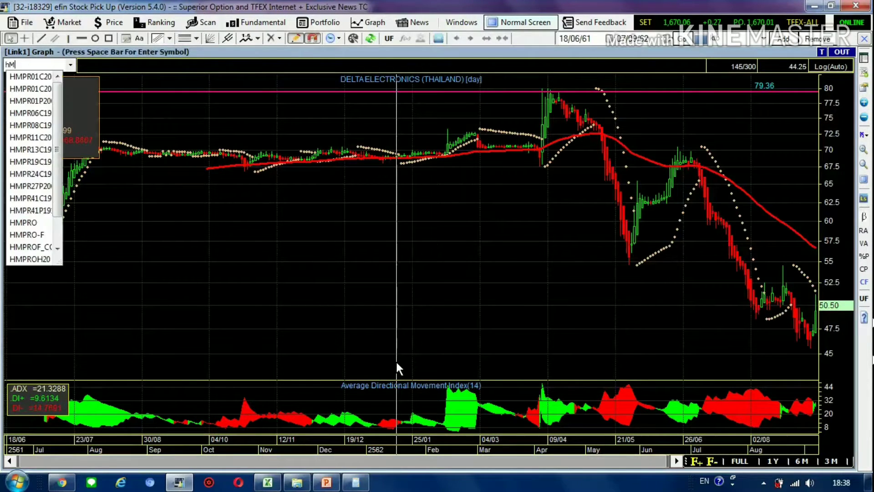
{"action": "key", "text": "Return"}
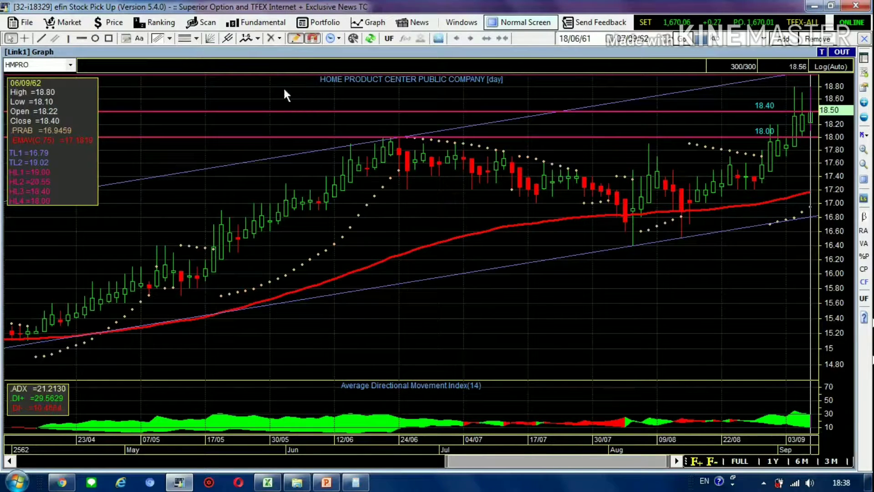
{"action": "left_click", "coordinate": [280, 39]}
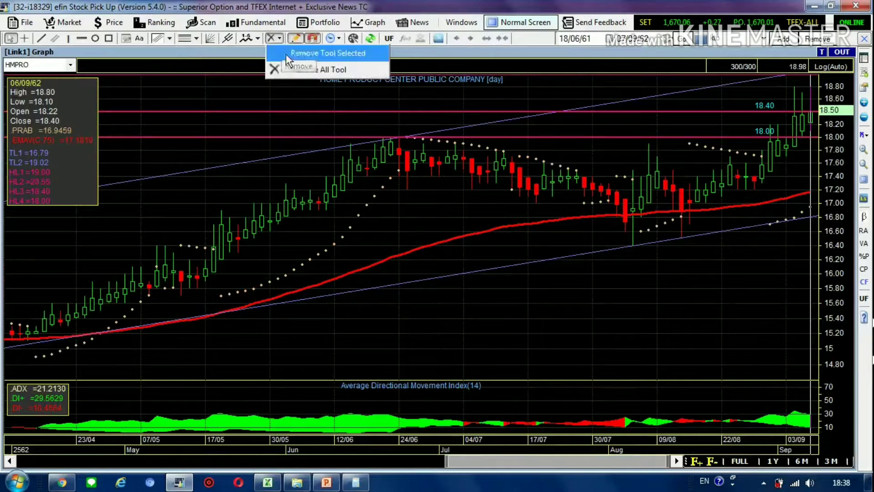
{"action": "left_click", "coordinate": [305, 72]}
- Draw a rising trend line on the HMPRO chart from the late-March low at about 14.89 to the August low at about 16.43
{"action": "scroll", "coordinate": [369, 282], "scroll_direction": "down", "scroll_amount": 3}
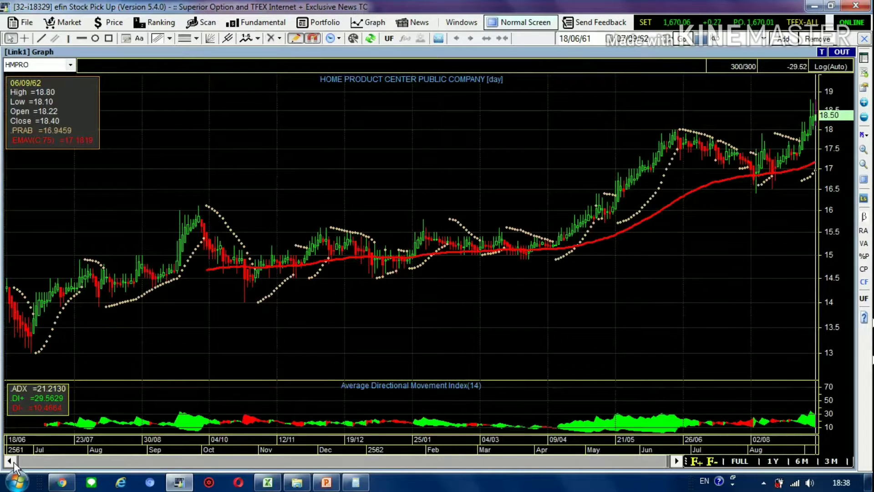
{"action": "left_click_drag", "start_coordinate": [18, 461], "coordinate": [87, 461]}
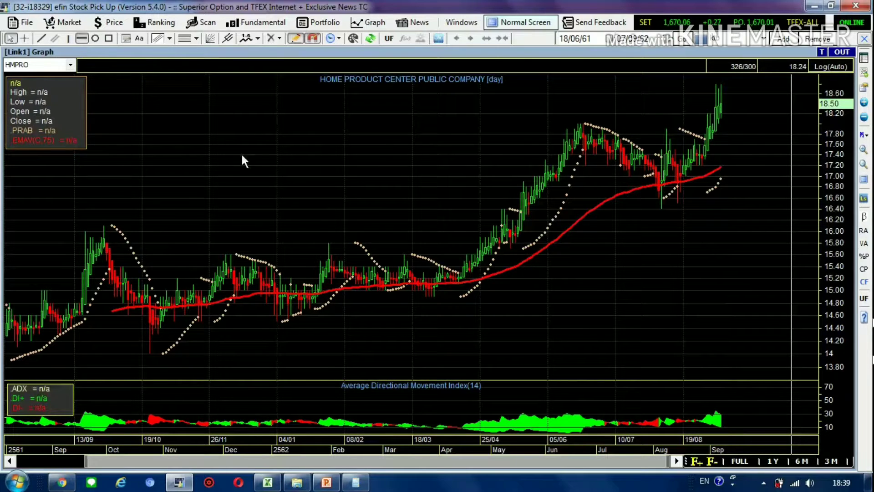
{"action": "left_click", "coordinate": [433, 295]}
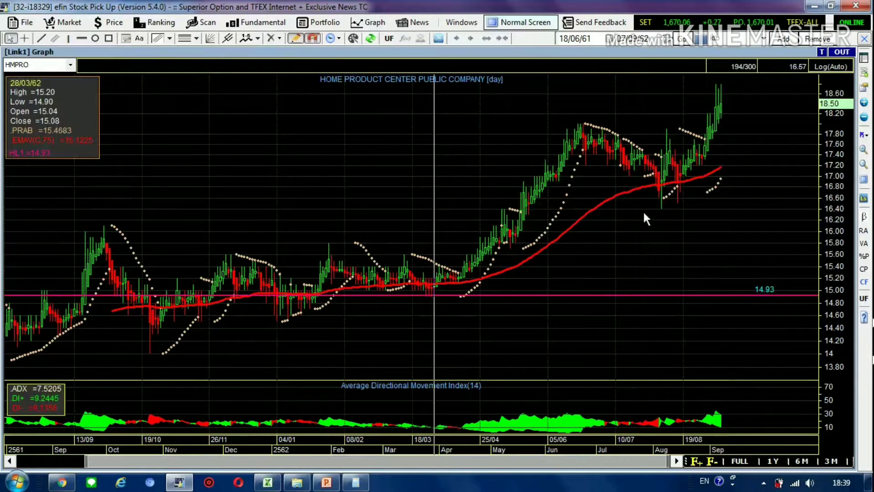
{"action": "key", "text": "Delete"}
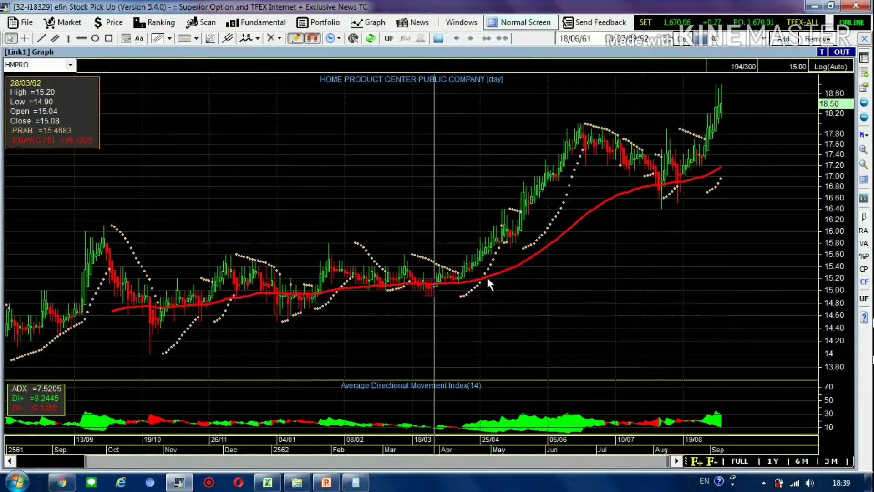
{"action": "left_click", "coordinate": [38, 38]}
{"action": "left_click", "coordinate": [666, 207]}
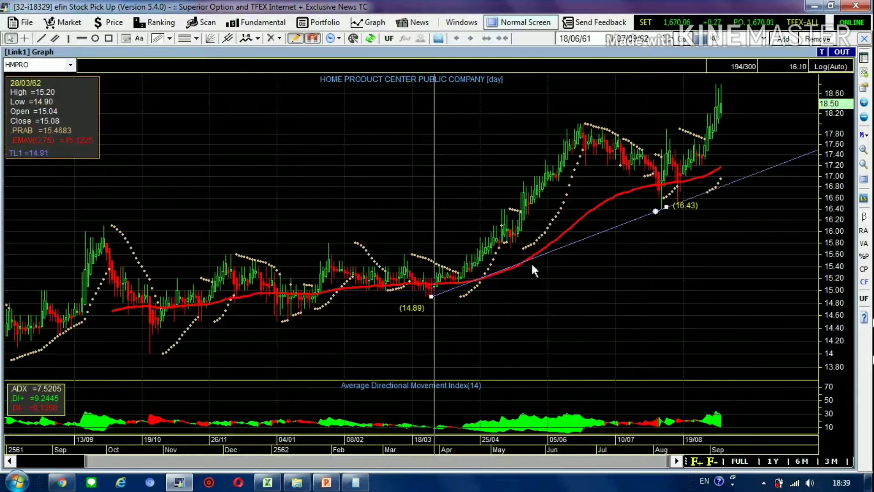
- Create a parallel of the trend line and place it against the June peak to form an upward channel
{"action": "right_click", "coordinate": [573, 241]}
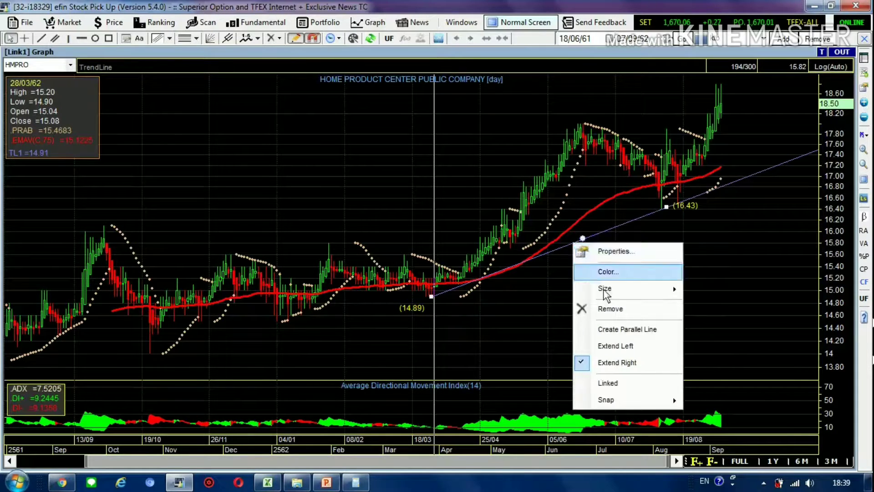
{"action": "left_click", "coordinate": [604, 329]}
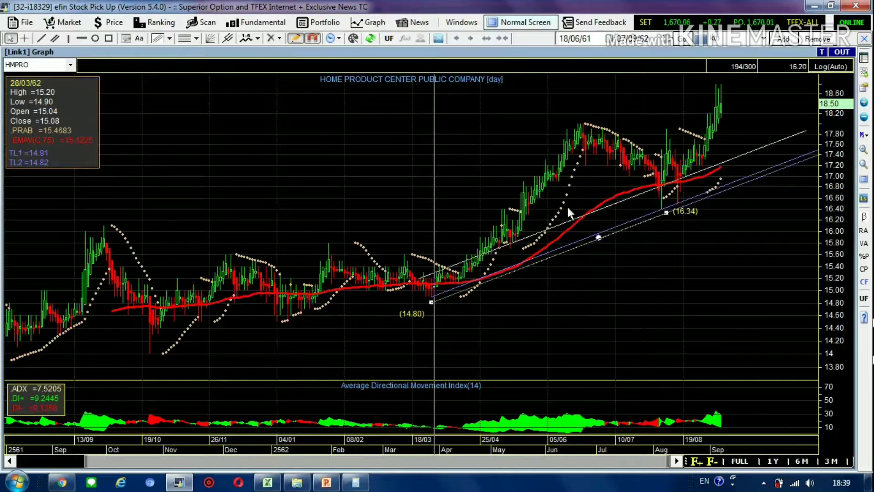
{"action": "left_click_drag", "start_coordinate": [535, 144], "coordinate": [534, 141]}
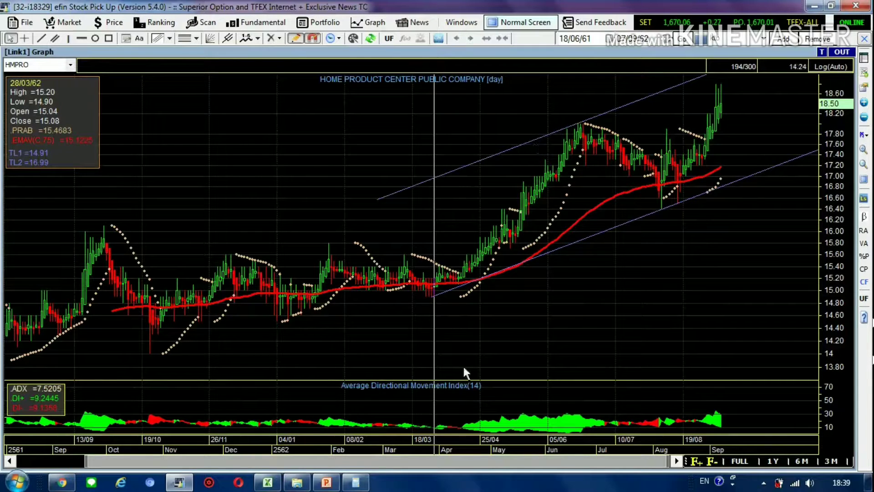
- Draw a Fibonacci retracement from the June peak at about 18.00 to the August low at about 16.41
{"action": "scroll", "coordinate": [12, 463], "scroll_direction": "up", "scroll_amount": 5}
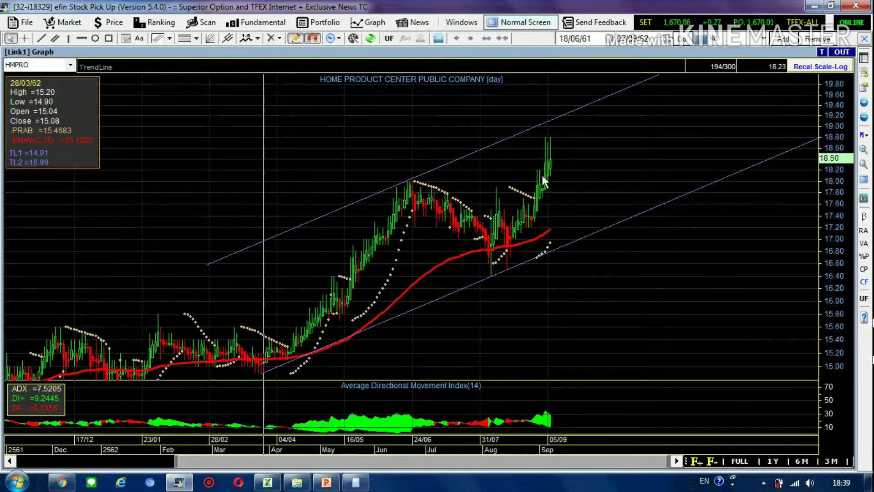
{"action": "left_click", "coordinate": [185, 39]}
{"action": "mouse_move", "coordinate": [405, 179]}
{"action": "left_mouse_down"}
{"action": "mouse_move", "coordinate": [459, 252]}
{"action": "mouse_move", "coordinate": [493, 275]}
{"action": "left_mouse_up"}
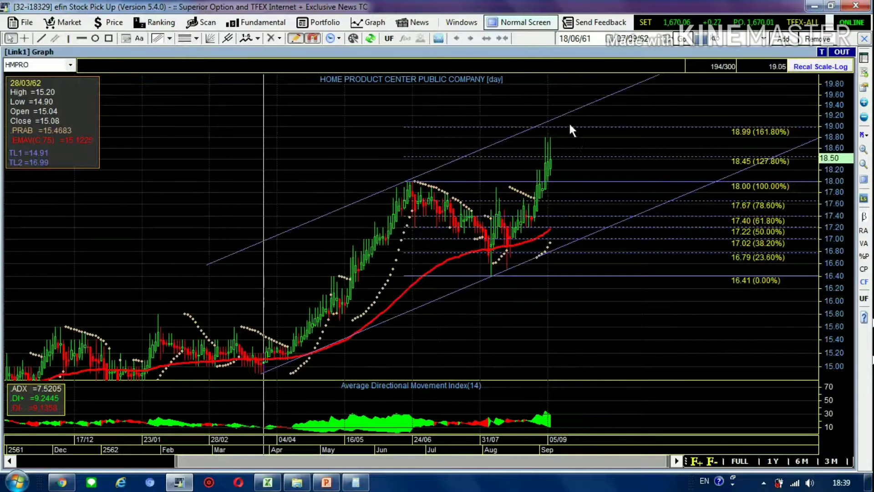
- Draw a horizontal line at the 161.8% Fibonacci level and set its start value to 19
{"action": "left_click", "coordinate": [16, 455]}
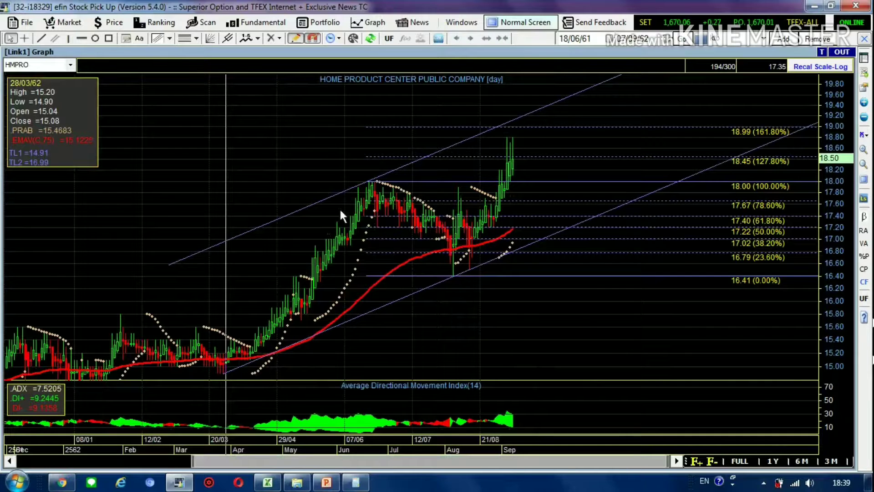
{"action": "left_click", "coordinate": [579, 126]}
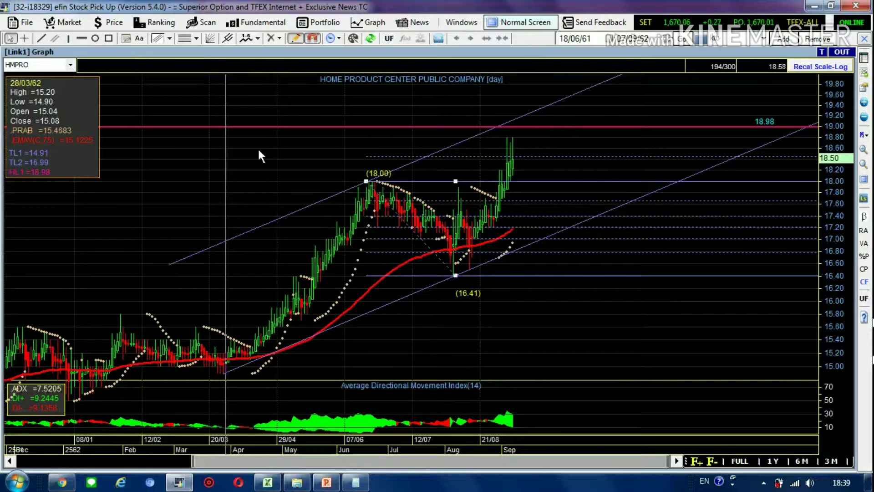
{"action": "right_click", "coordinate": [275, 127]}
{"action": "left_click", "coordinate": [312, 135]}
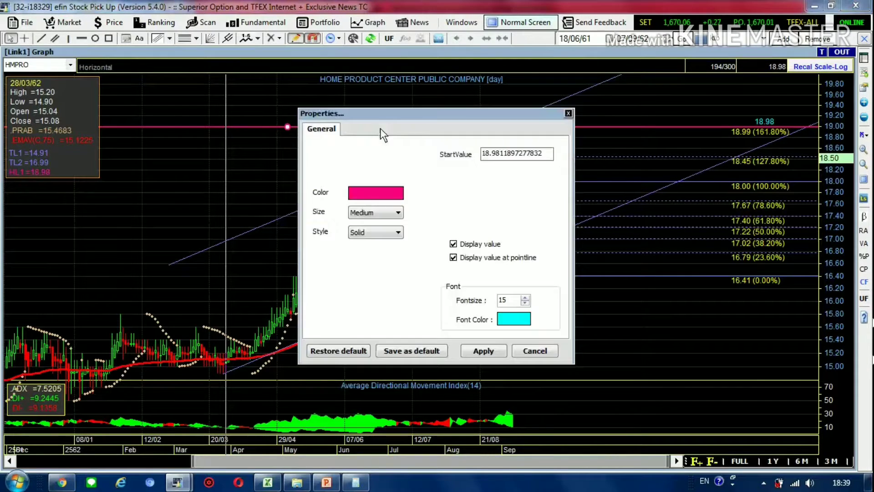
{"action": "left_click_drag", "start_coordinate": [485, 152], "coordinate": [563, 156]}
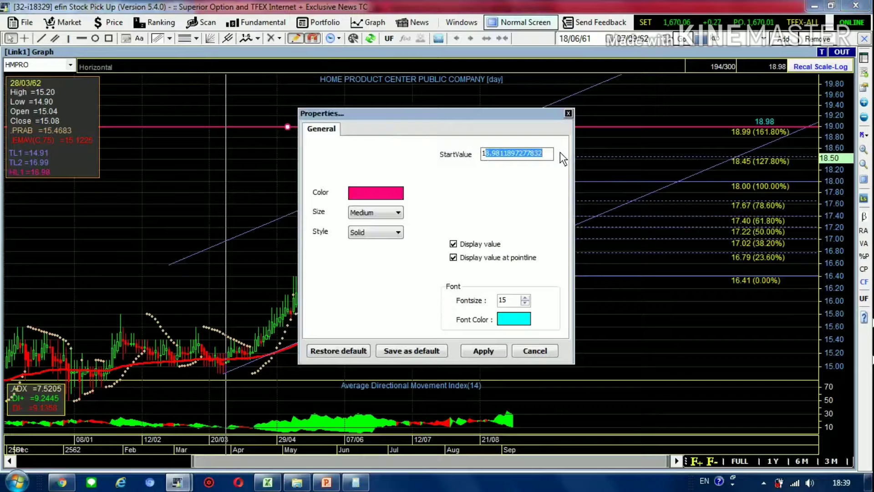
{"action": "type", "text": "9"}
{"action": "left_click", "coordinate": [493, 351]}
{"action": "left_click", "coordinate": [523, 351]}
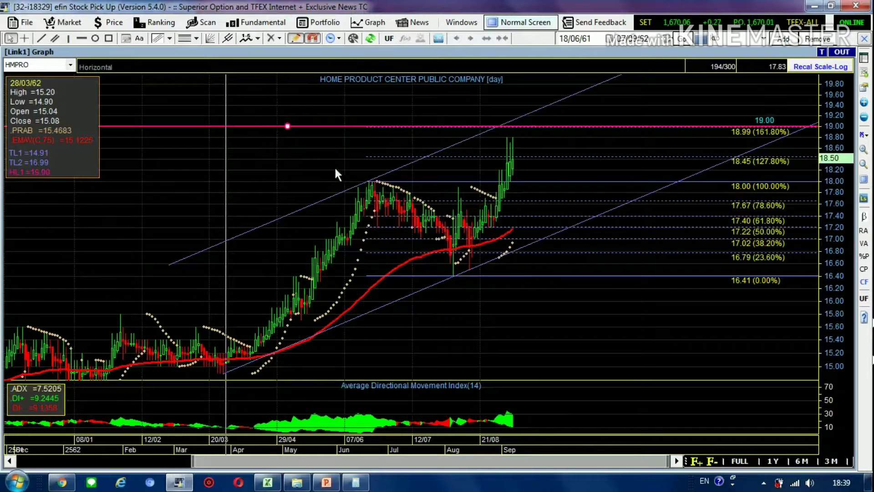
- Draw horizontal lines at the 127.8%, 100% and 78.6% Fibonacci levels, at about 18.44, 17.99 and 17.67
{"action": "left_click", "coordinate": [85, 39]}
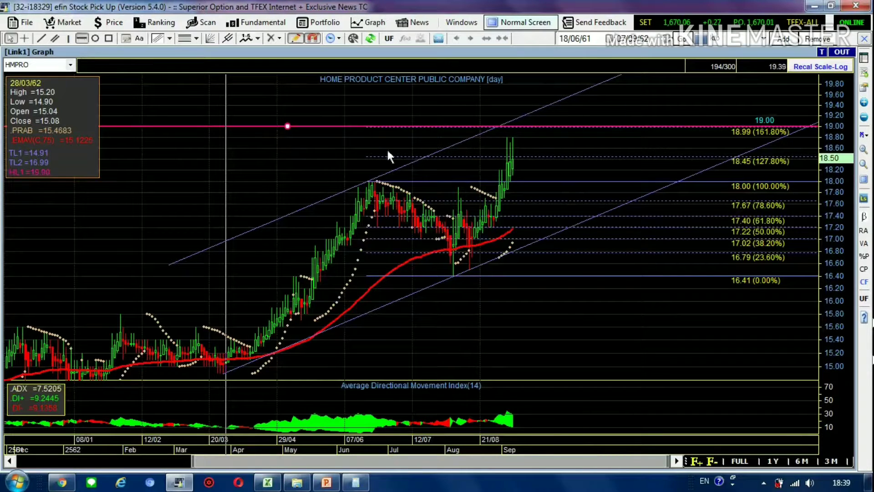
{"action": "left_click", "coordinate": [462, 157]}
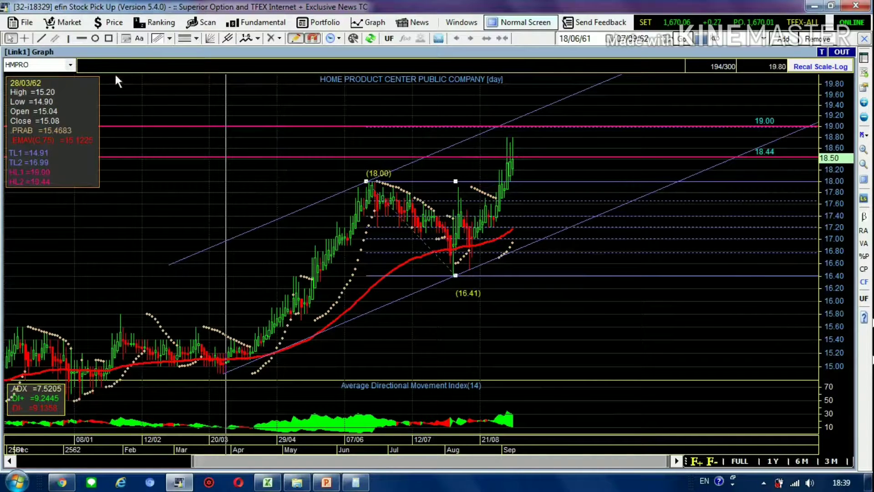
{"action": "left_click", "coordinate": [81, 39]}
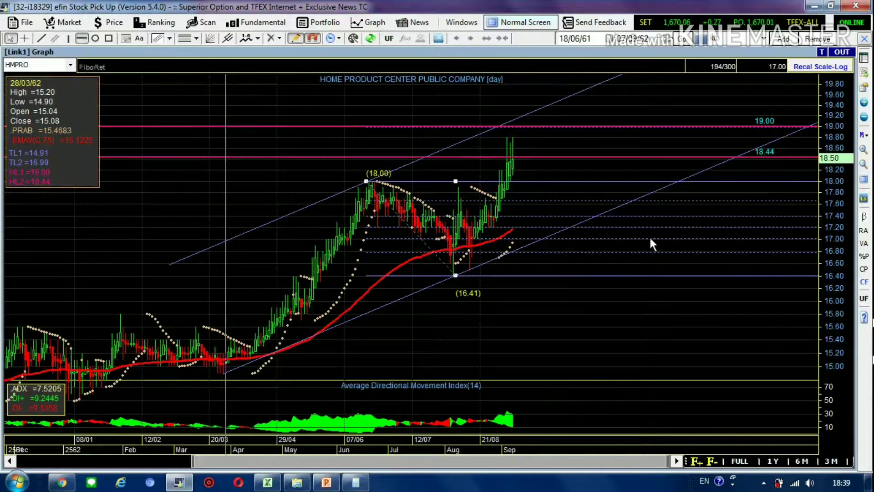
{"action": "left_click", "coordinate": [577, 182]}
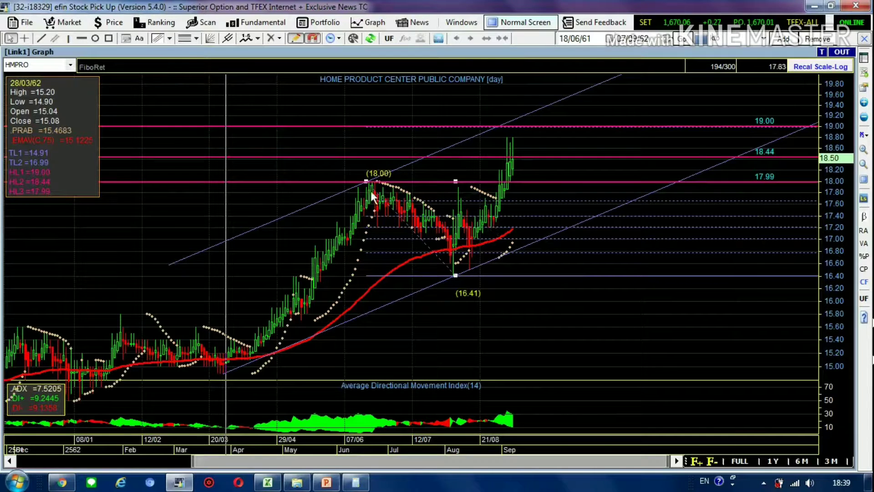
{"action": "left_click", "coordinate": [82, 39]}
{"action": "left_click", "coordinate": [569, 198]}
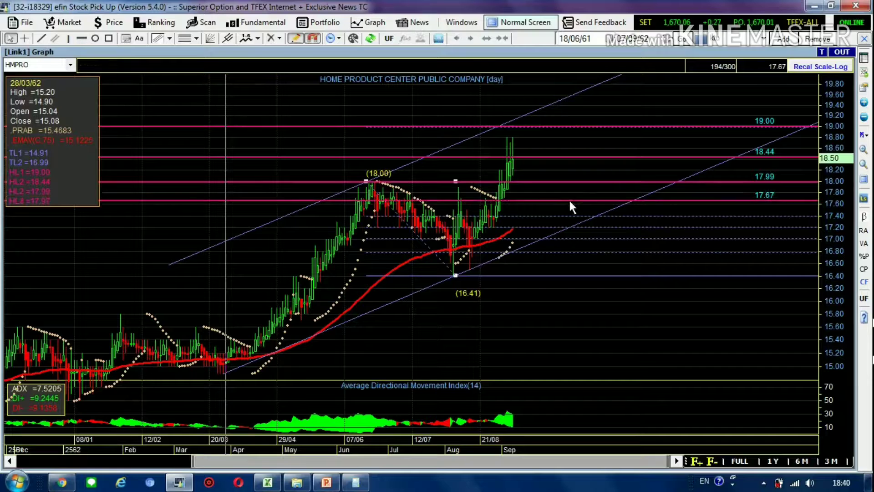
- Delete the Fibonacci retracement from the HMPRO chart, keeping the horizontal lines and the channel
{"action": "left_click", "coordinate": [631, 258]}
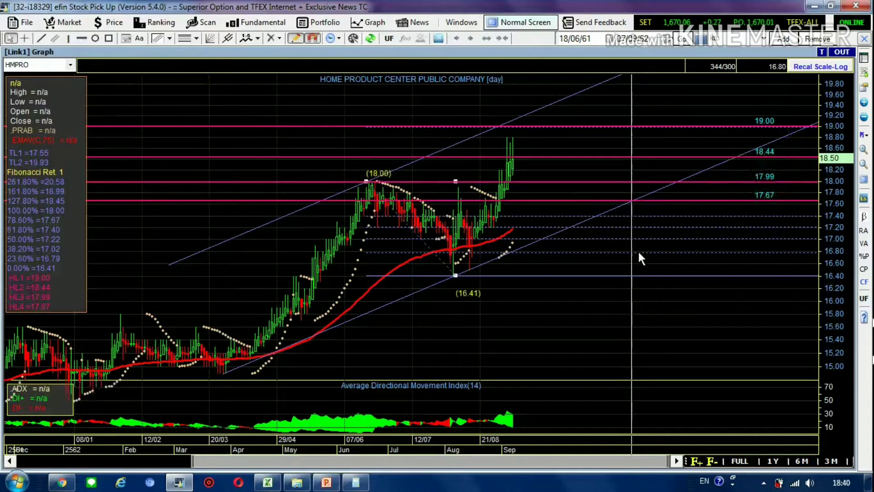
{"action": "key", "text": "Delete"}
{"action": "left_click", "coordinate": [738, 262]}
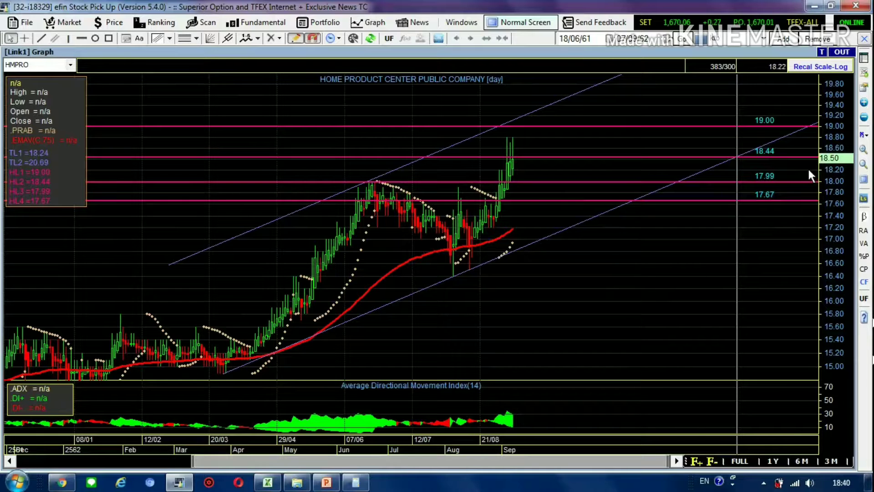
- Set the start value of the 18.44 horizontal line to 18.5
{"action": "right_click", "coordinate": [651, 158]}
{"action": "left_click", "coordinate": [676, 167]}
{"action": "left_click_drag", "start_coordinate": [493, 157], "coordinate": [553, 157]}
{"action": "type", "text": "5"}
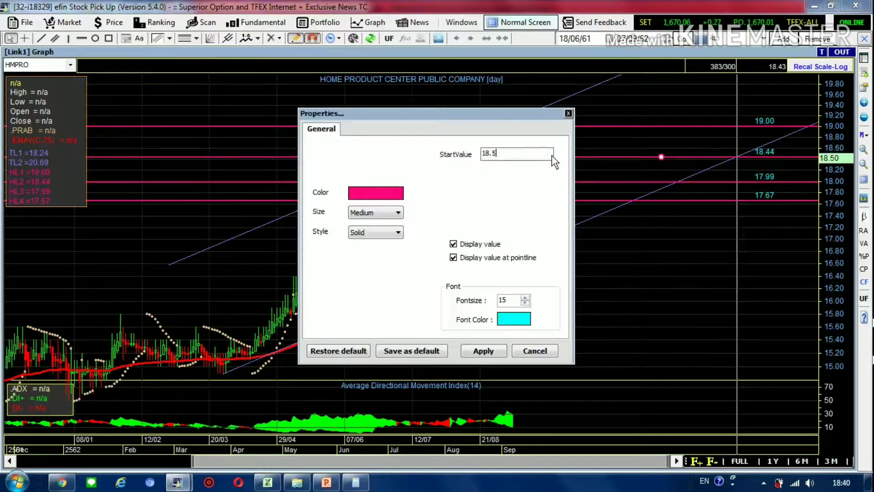
{"action": "left_click", "coordinate": [483, 351]}
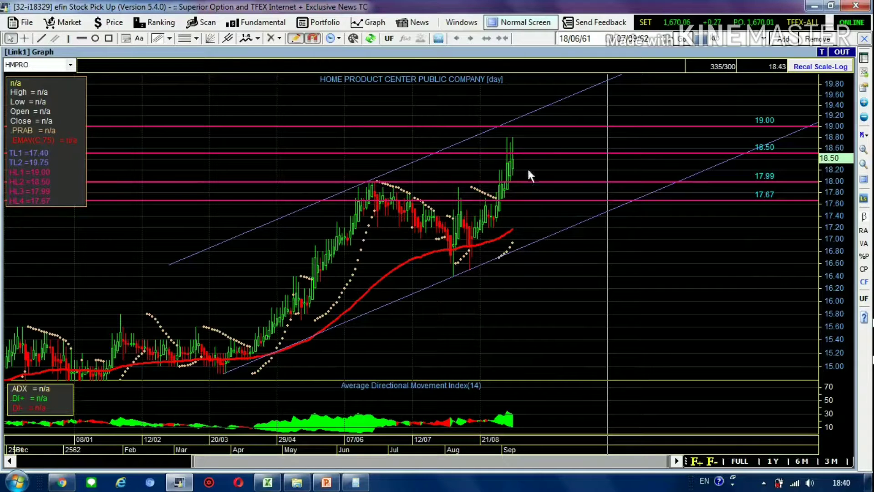
- Set the start value of the horizontal line at the June peak to 18
{"action": "right_click", "coordinate": [557, 181]}
{"action": "left_click", "coordinate": [590, 190]}
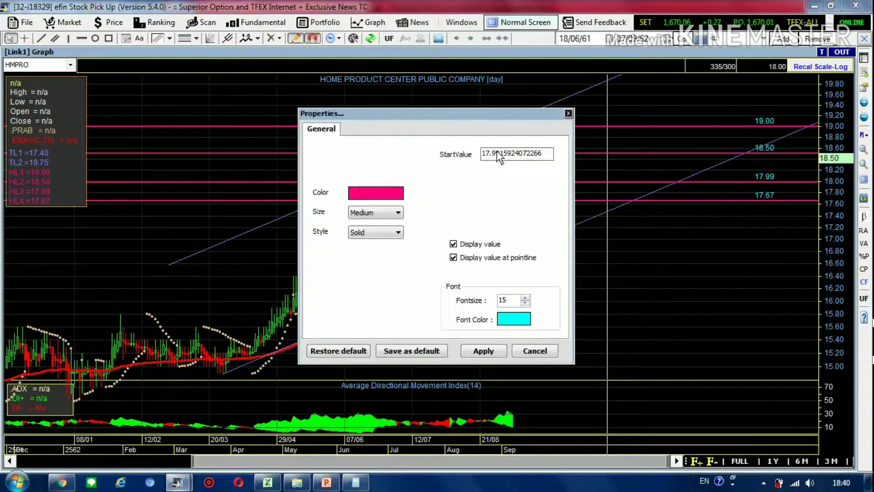
{"action": "left_click_drag", "start_coordinate": [486, 153], "coordinate": [553, 152]}
{"action": "type", "text": "8"}
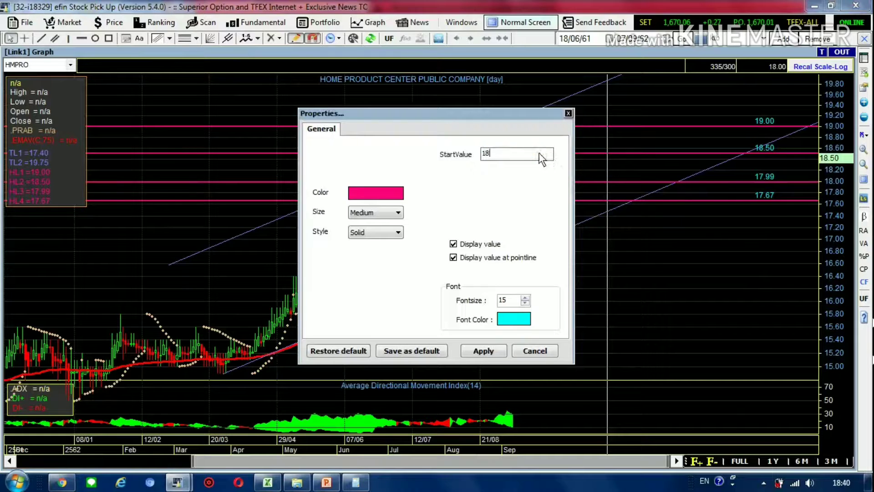
{"action": "left_click", "coordinate": [483, 350]}
{"action": "left_click", "coordinate": [532, 351]}
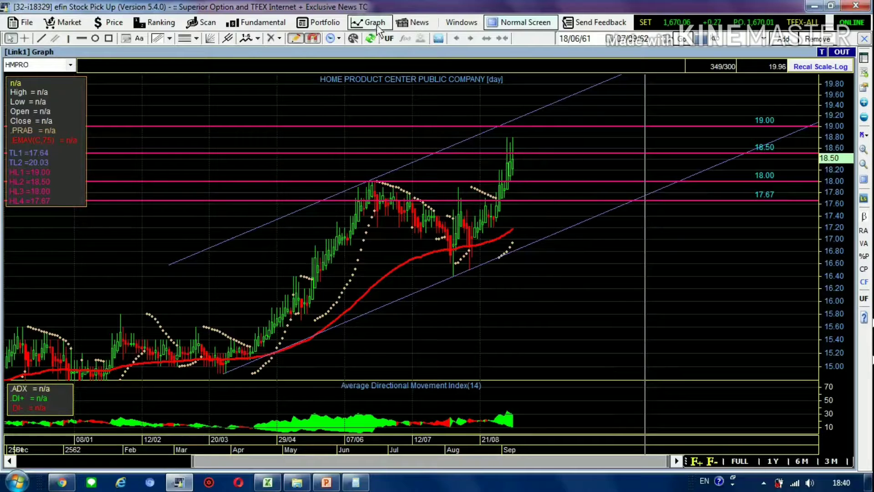
- Load the daily chart of MTC and remove all existing drawings from it
{"action": "left_click", "coordinate": [461, 22]}
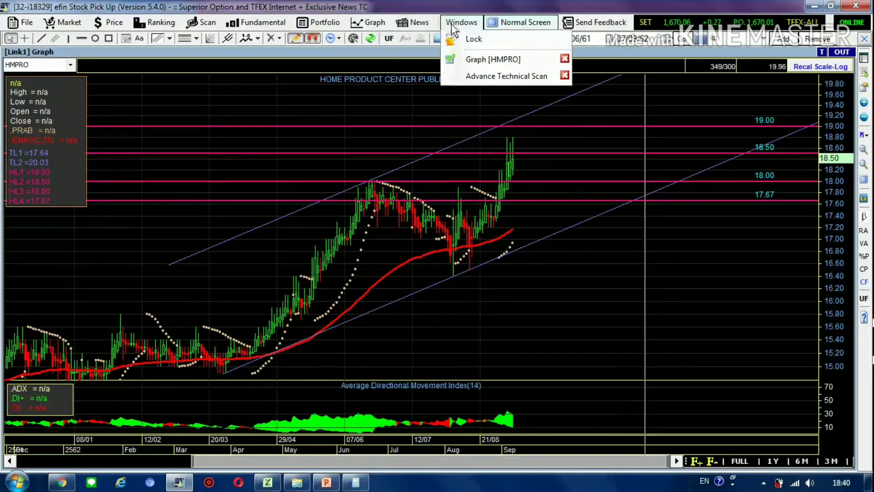
{"action": "left_click", "coordinate": [476, 80]}
{"action": "left_click", "coordinate": [33, 261]}
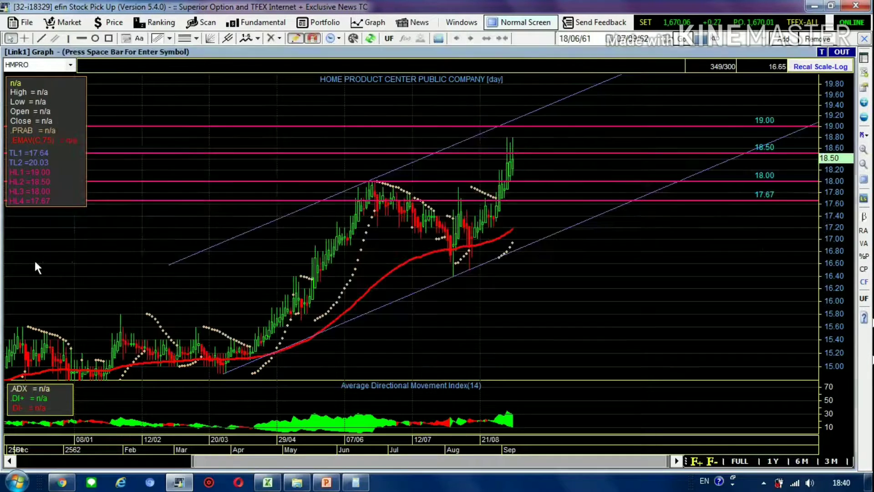
{"action": "type", "text": "MTC"}
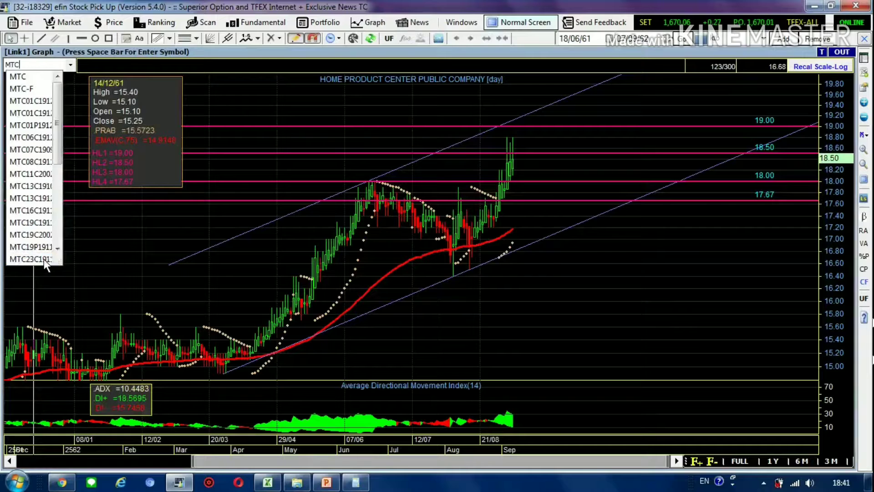
{"action": "key", "text": "Return"}
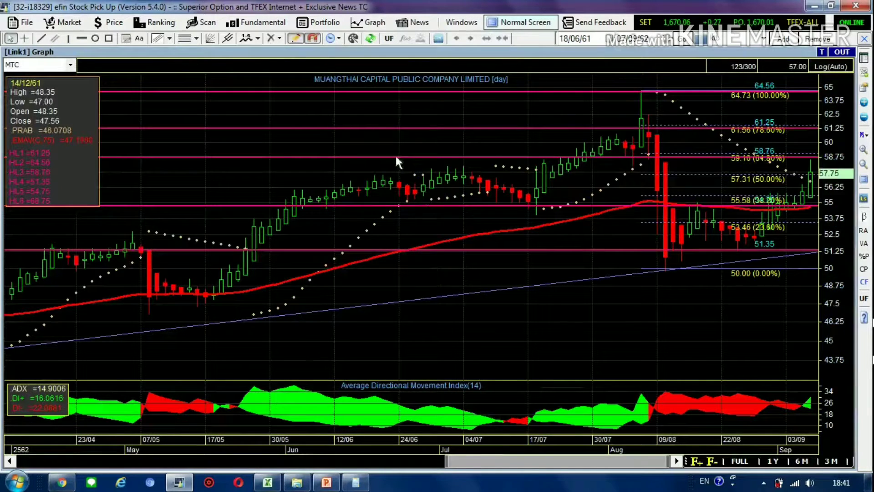
{"action": "left_click", "coordinate": [276, 40]}
{"action": "left_click", "coordinate": [300, 73]}
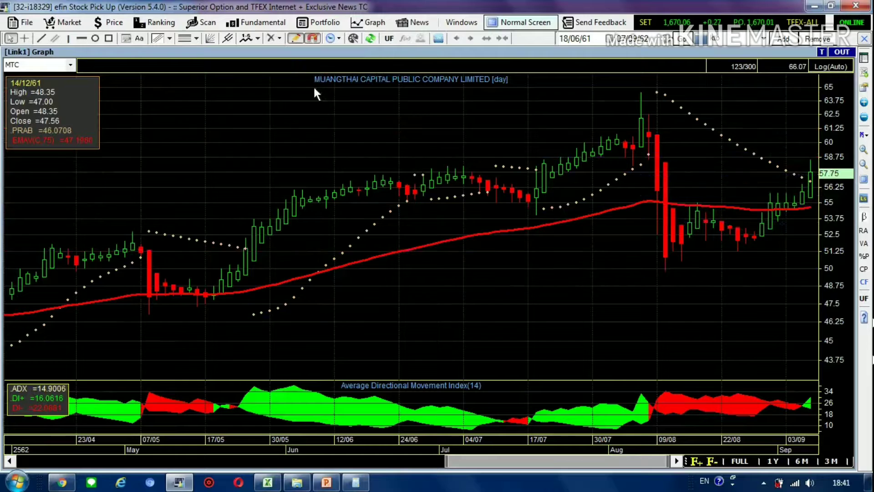
- Draw a rising support trend line from the March low at about 43.19 to the August low at about 49.87
{"action": "scroll", "coordinate": [326, 269], "scroll_direction": "down", "scroll_amount": 3}
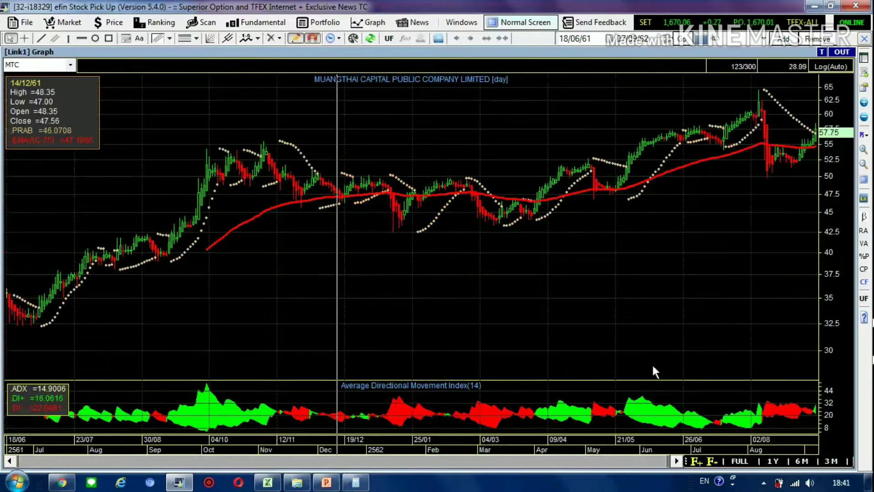
{"action": "left_click_drag", "start_coordinate": [18, 461], "coordinate": [65, 449]}
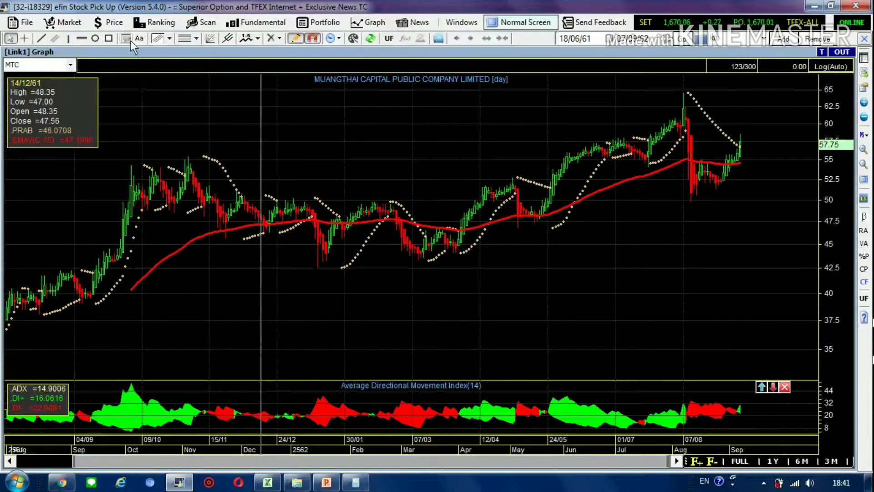
{"action": "left_click", "coordinate": [41, 38]}
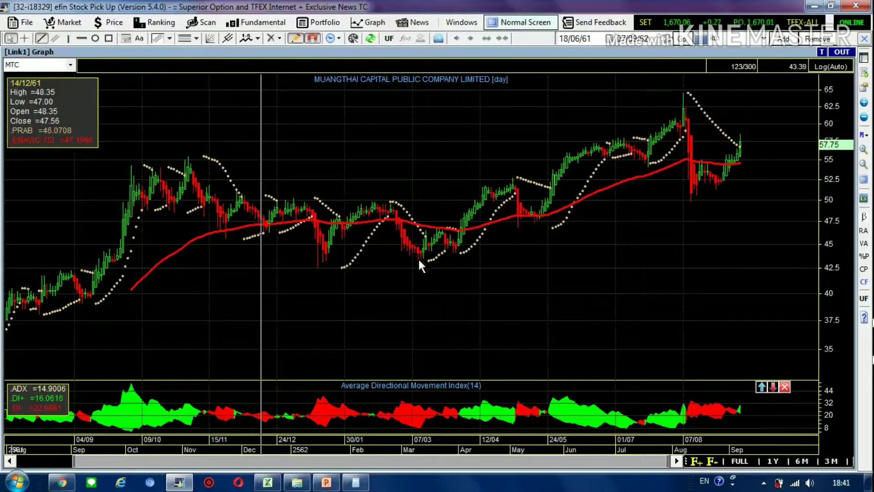
{"action": "left_click_drag", "start_coordinate": [418, 261], "coordinate": [690, 200]}
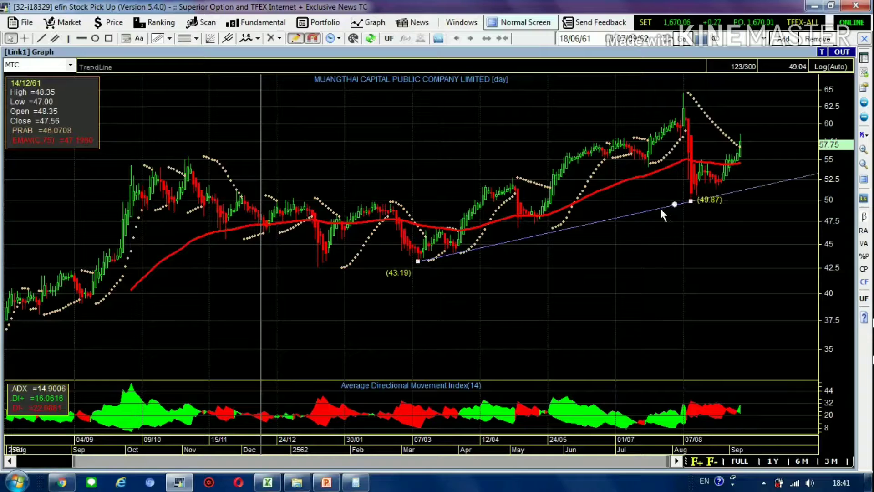
- Draw a Fibonacci retracement from the August high at about 64.56 down to the August low at about 49.81
{"action": "left_click", "coordinate": [10, 461]}
{"action": "scroll", "coordinate": [520, 324], "scroll_direction": "up", "scroll_amount": 5}
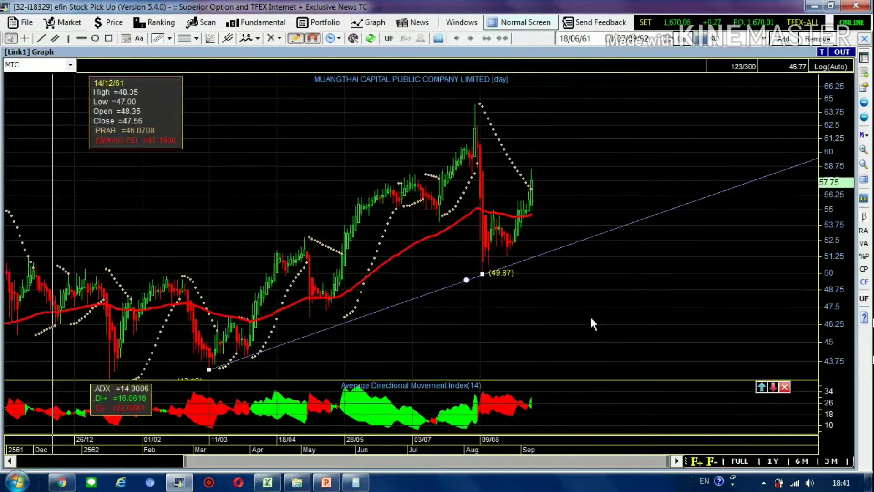
{"action": "left_click", "coordinate": [664, 278]}
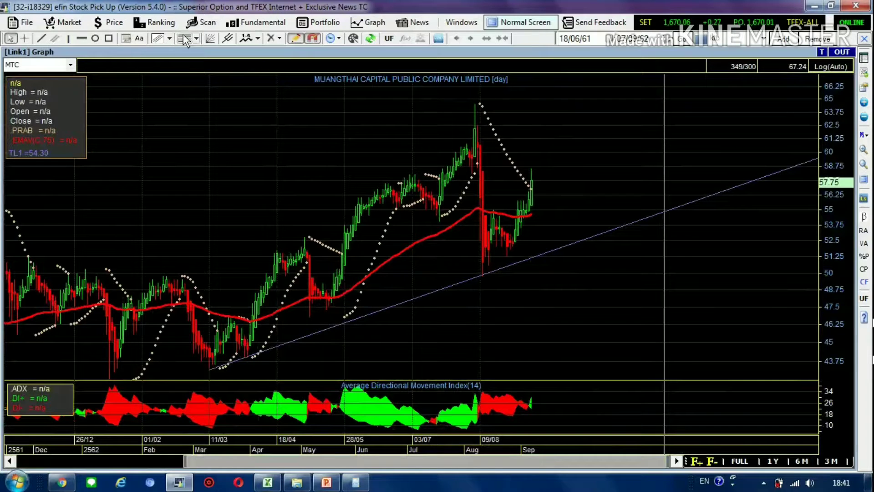
{"action": "left_click", "coordinate": [476, 104]}
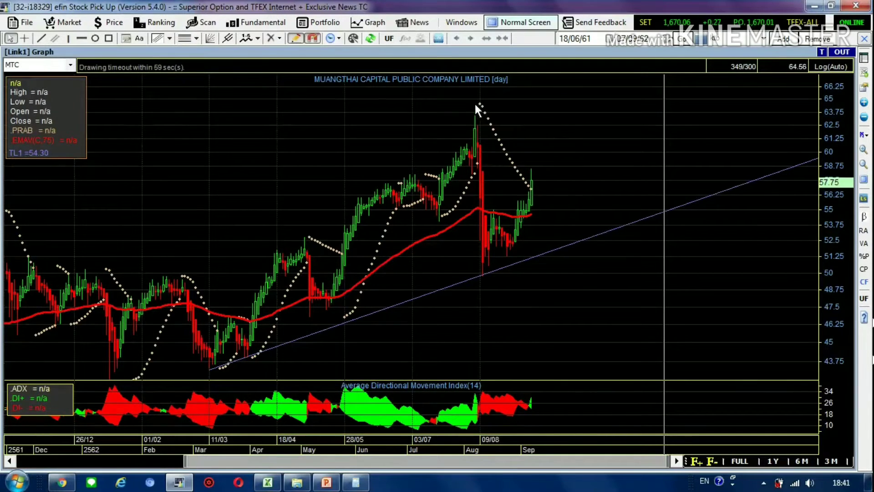
{"action": "left_click_drag", "start_coordinate": [475, 104], "coordinate": [483, 276]}
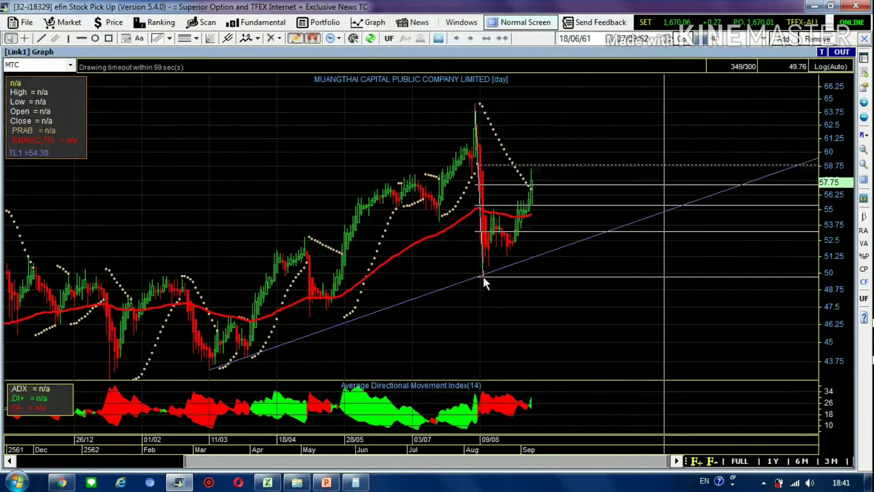
{"action": "left_click", "coordinate": [482, 277]}
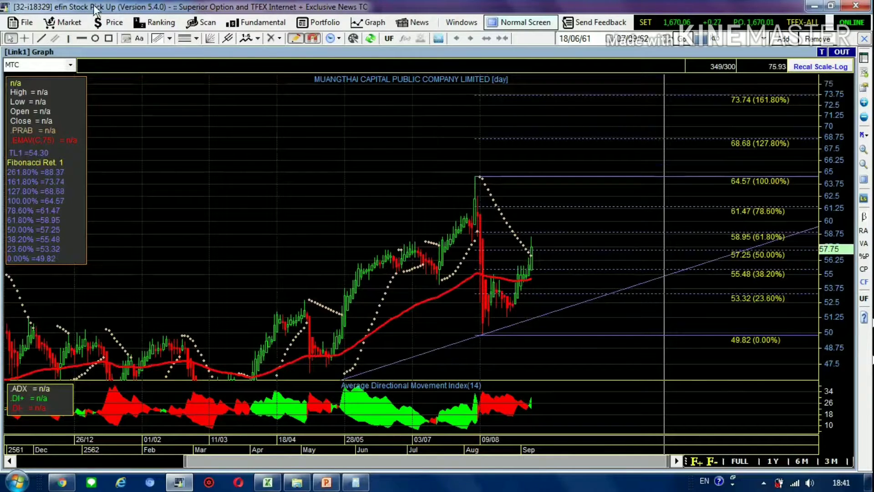
- Draw horizontal lines at the 161.8%, 127.8%, 78.6% and 100% Fibonacci levels, at about 73.74, 68.61, 61.41 and 64.50
{"action": "left_click", "coordinate": [80, 39]}
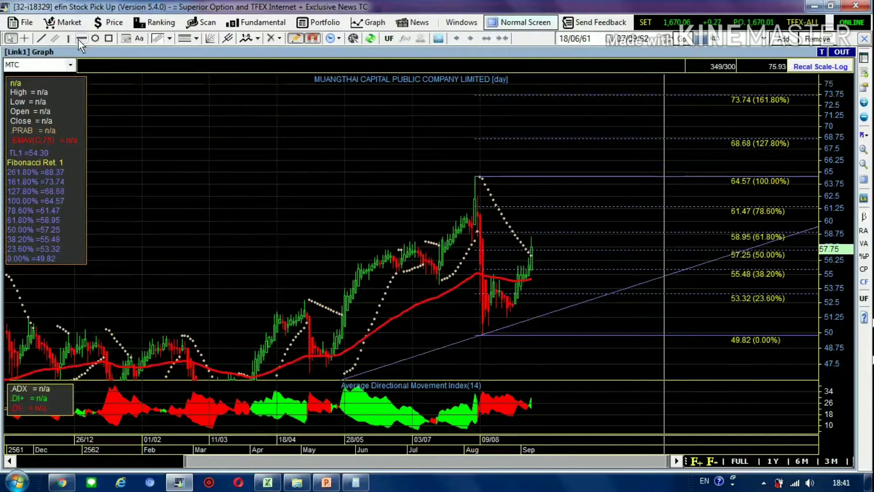
{"action": "left_click", "coordinate": [572, 93]}
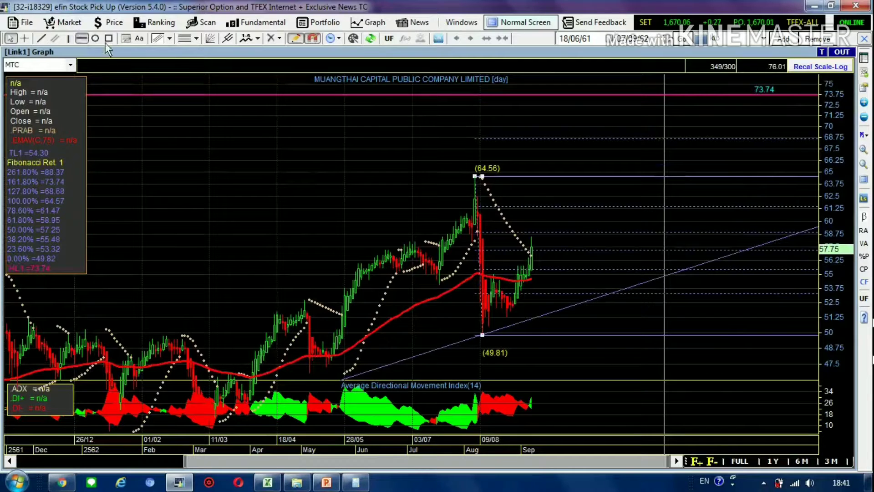
{"action": "left_click", "coordinate": [584, 138]}
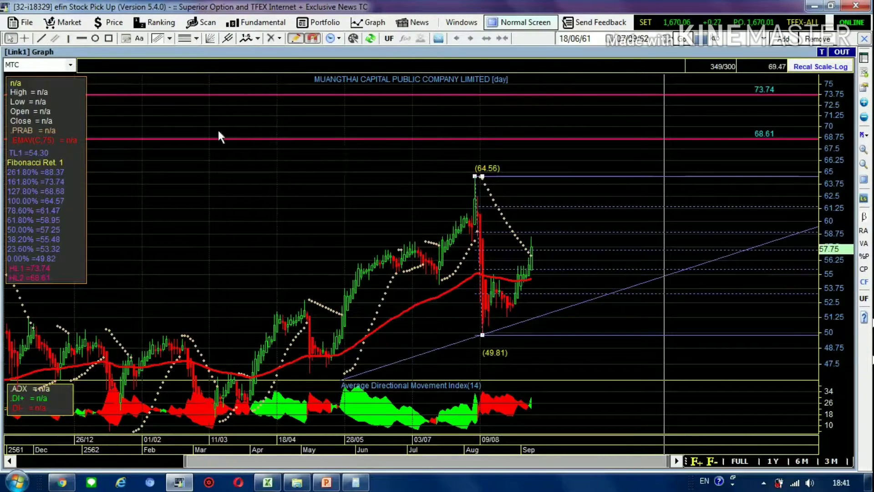
{"action": "left_click", "coordinate": [81, 39]}
{"action": "left_click", "coordinate": [557, 206]}
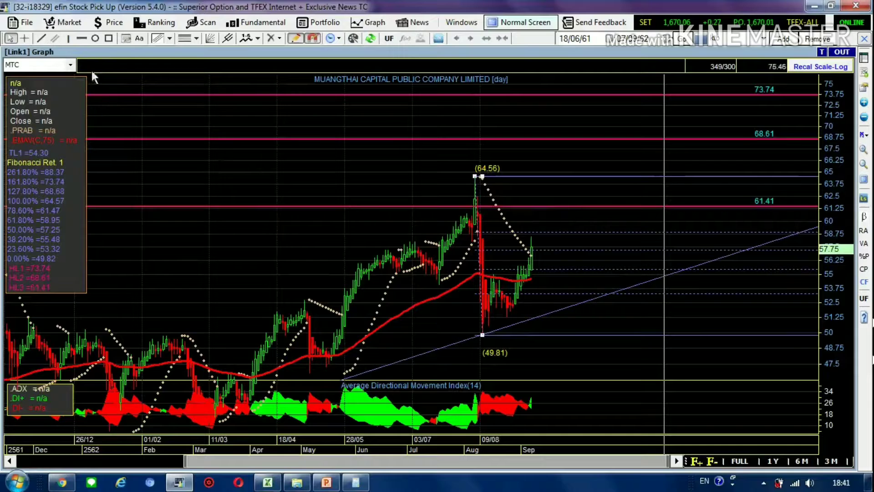
{"action": "left_click", "coordinate": [574, 175]}
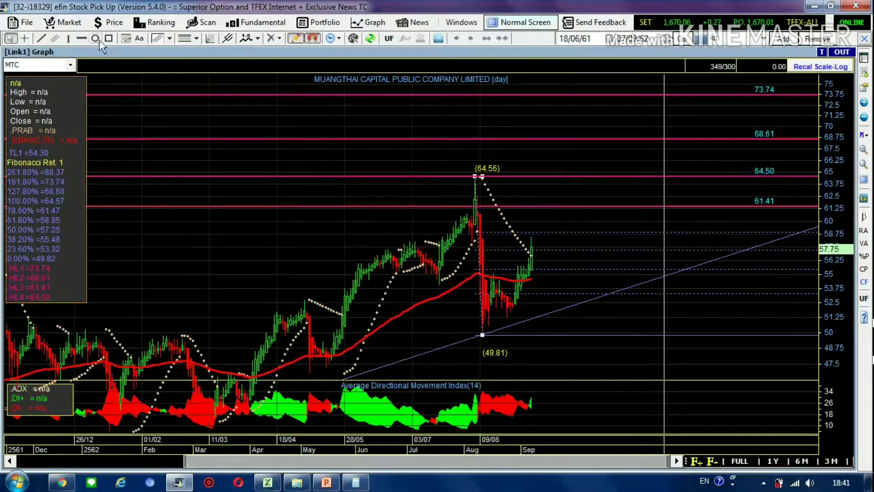
- Draw horizontal lines at the 38.2% and 50% Fibonacci levels, at about 55.48 and 57.13, and delete the Fibonacci retracement
{"action": "left_click", "coordinate": [82, 39]}
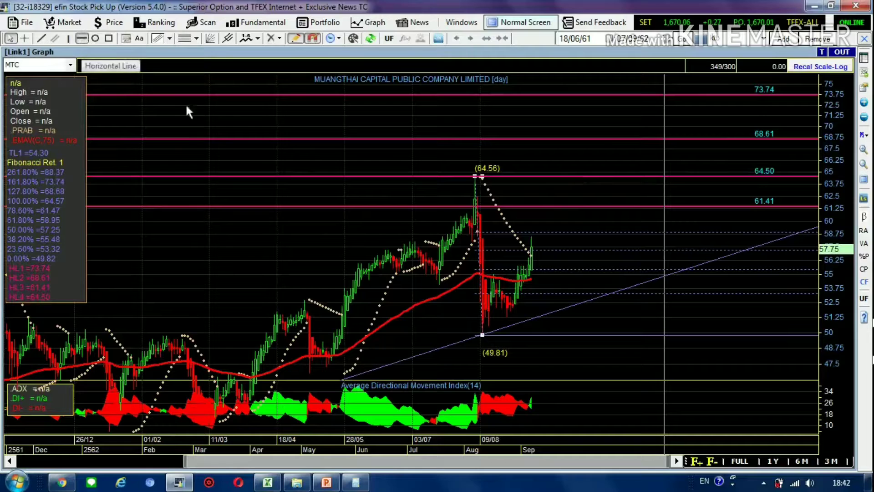
{"action": "left_click", "coordinate": [569, 269]}
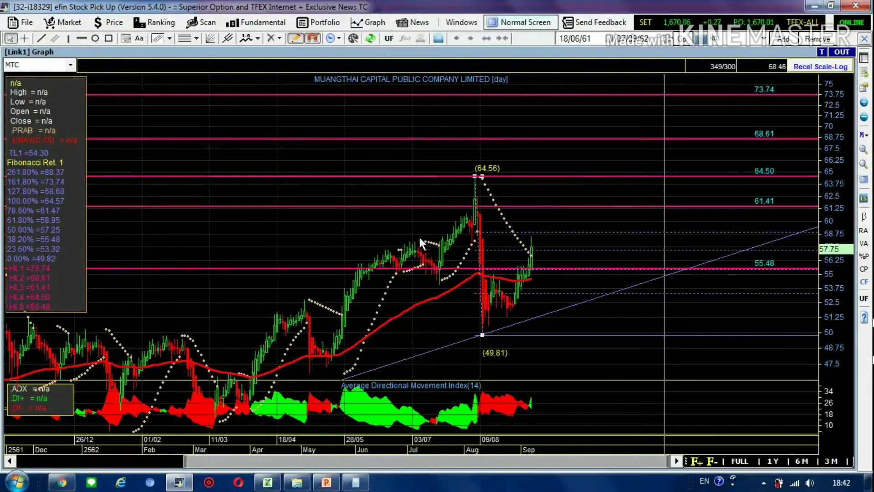
{"action": "left_click", "coordinate": [82, 39]}
{"action": "left_click", "coordinate": [564, 250]}
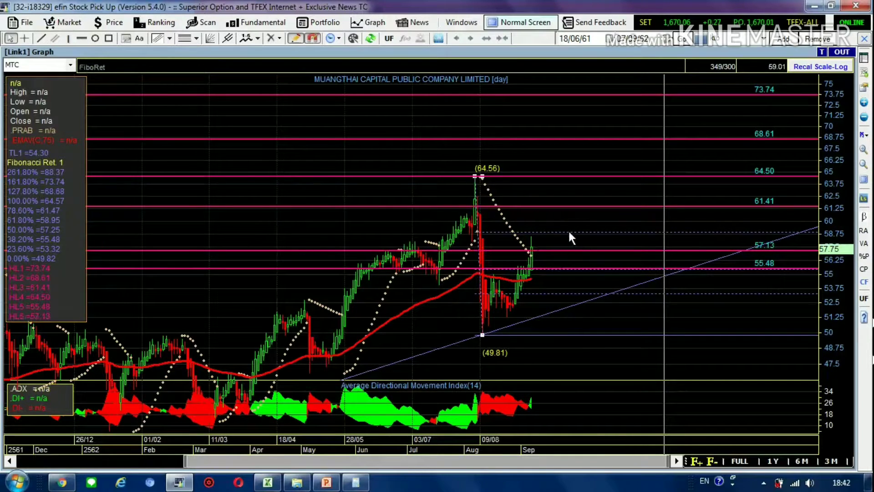
{"action": "key", "text": "Delete"}
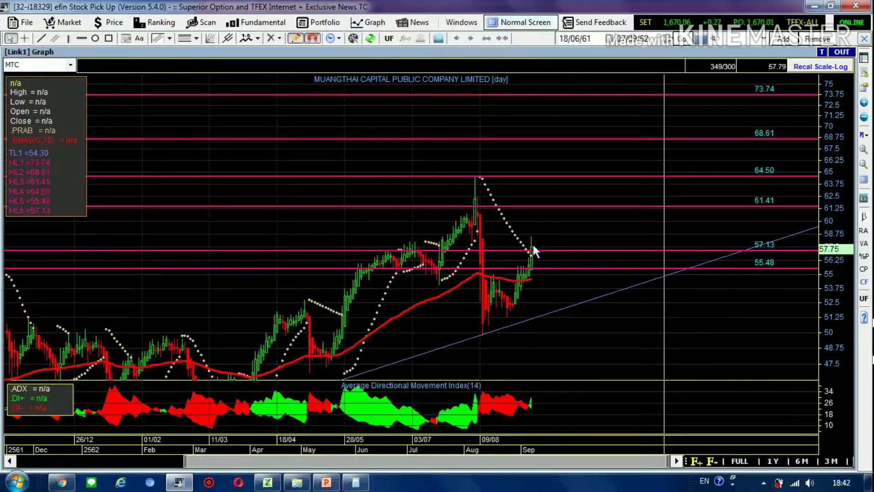
- Set the start value of the 61.41 horizontal line to 61.5
{"action": "right_click", "coordinate": [563, 206]}
{"action": "left_click", "coordinate": [573, 211]}
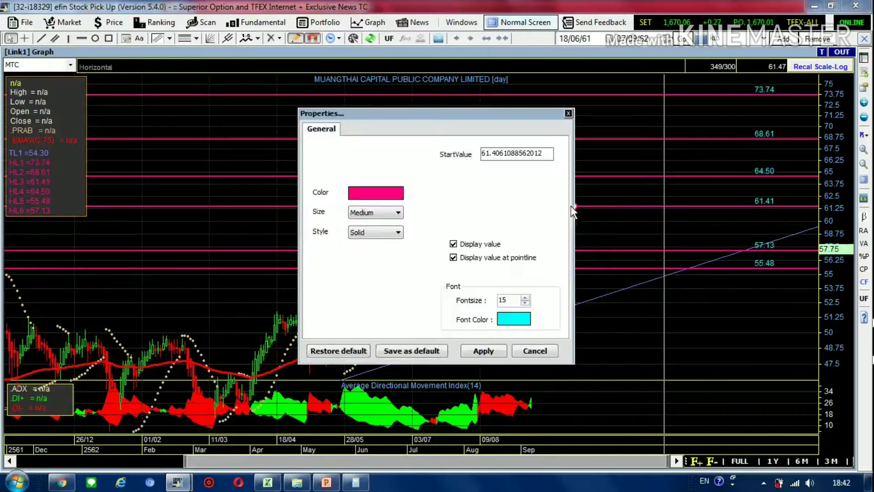
{"action": "left_click_drag", "start_coordinate": [491, 155], "coordinate": [560, 164]}
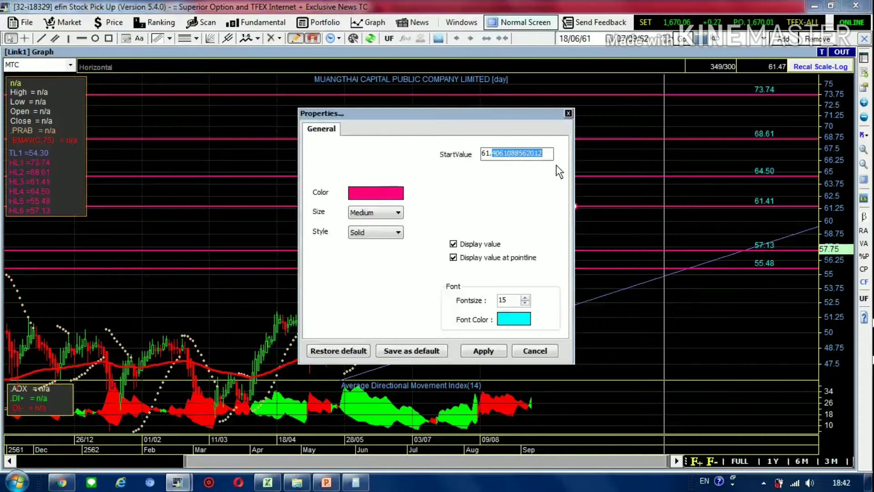
{"action": "type", "text": "5"}
{"action": "left_click", "coordinate": [484, 351]}
{"action": "left_click", "coordinate": [524, 354]}
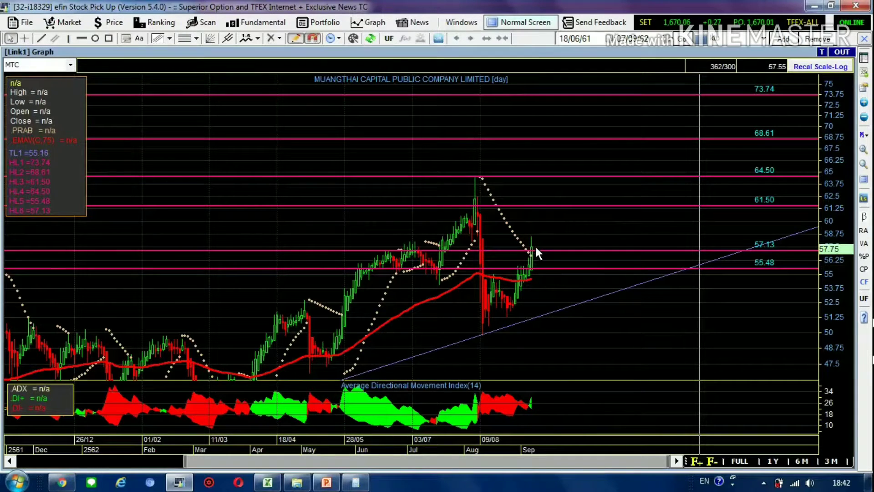
- Delete the 61.50 horizontal line from the MTC chart
{"action": "left_click", "coordinate": [570, 206]}
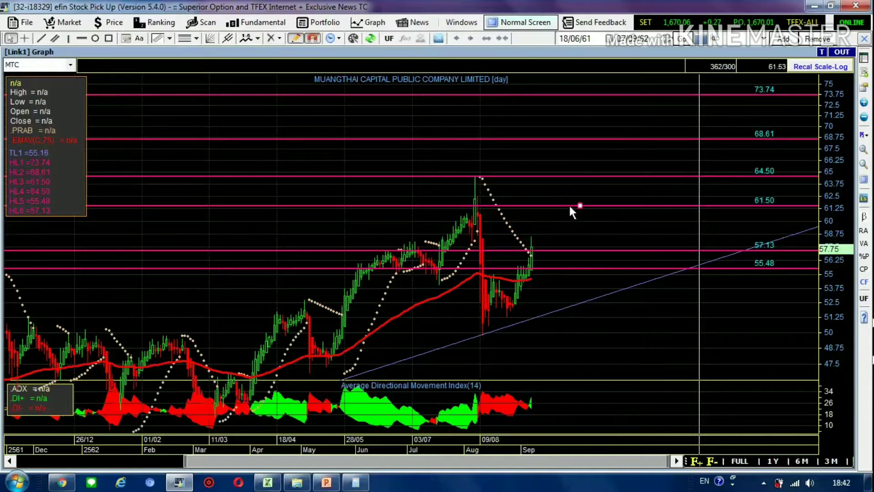
{"action": "key", "text": "Delete"}
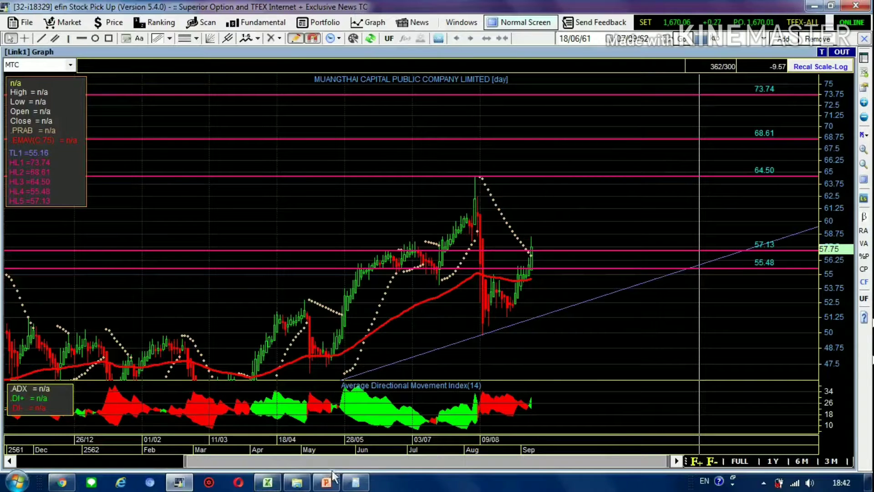
- Switch to Calculator and subtract the current price 57.75 from the 64.5 target to get the price gain
{"action": "left_click", "coordinate": [355, 484]}
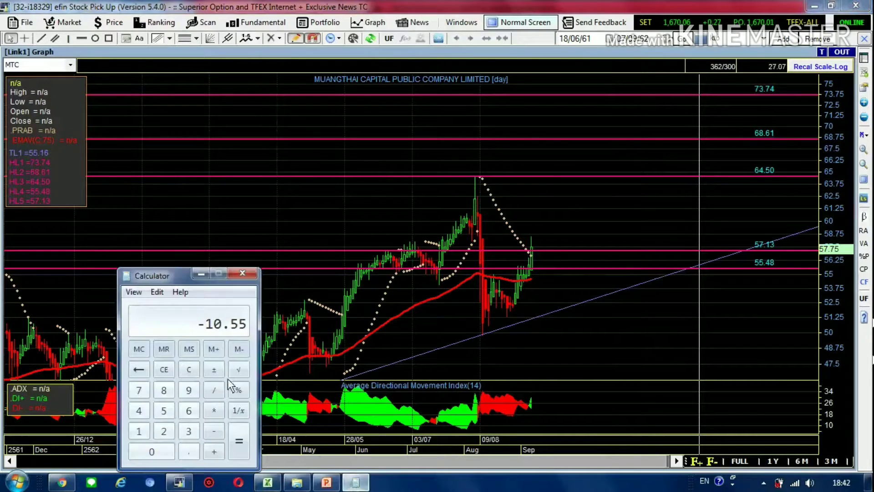
{"action": "left_click", "coordinate": [188, 409]}
{"action": "left_click", "coordinate": [144, 410]}
{"action": "left_click", "coordinate": [189, 450]}
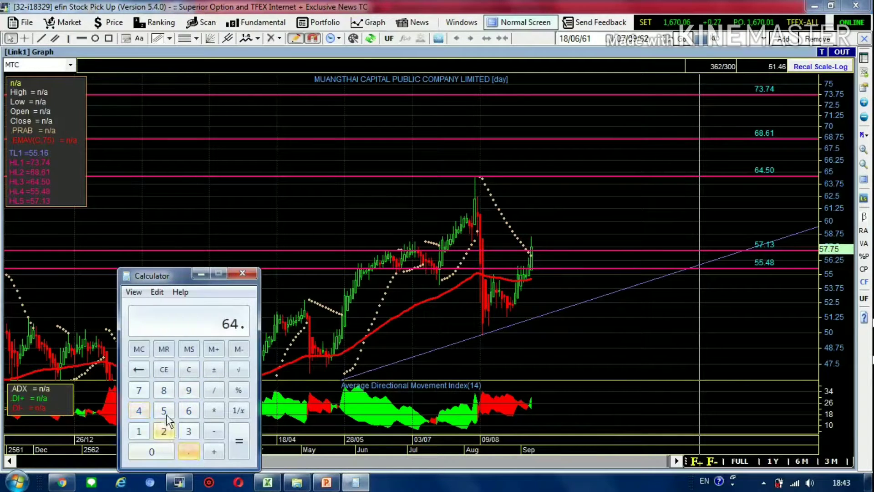
{"action": "left_click", "coordinate": [166, 415]}
{"action": "left_click", "coordinate": [213, 431]}
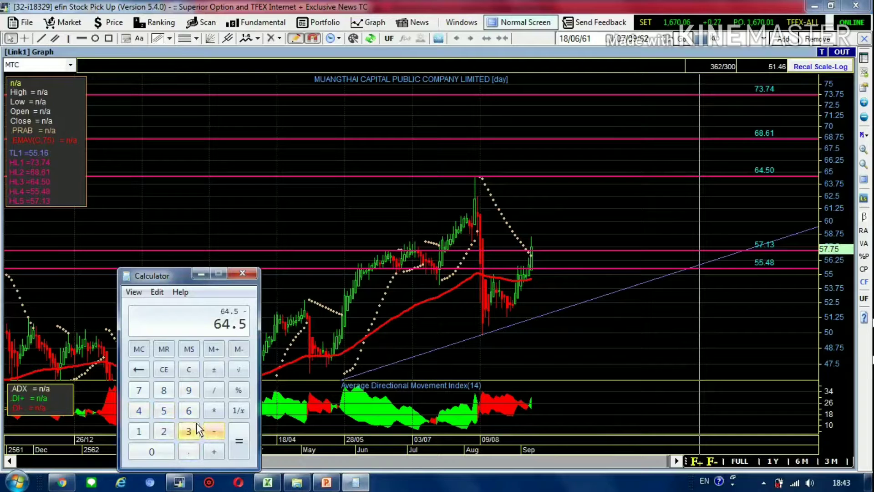
{"action": "left_click", "coordinate": [154, 413]}
{"action": "left_click", "coordinate": [139, 389]}
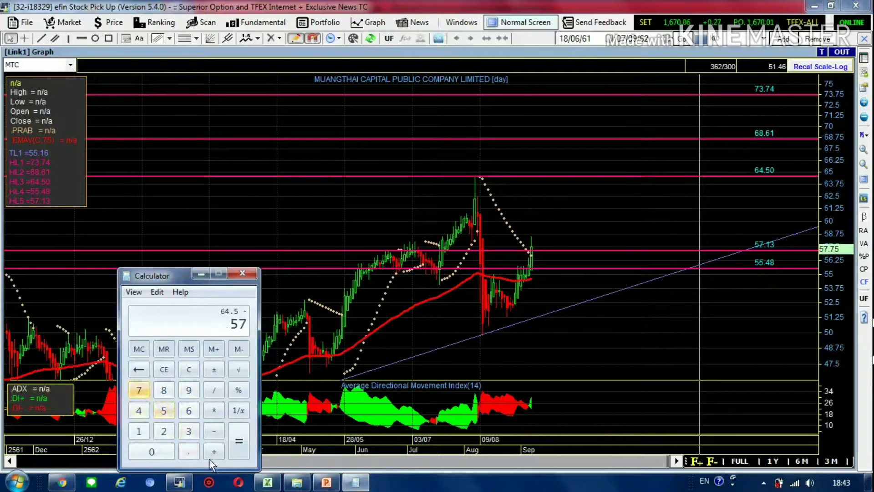
{"action": "left_click", "coordinate": [189, 451]}
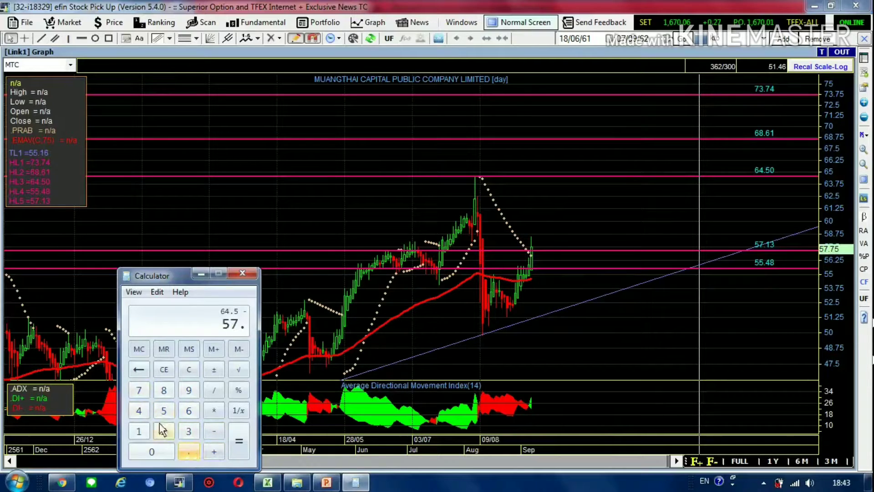
{"action": "left_click", "coordinate": [138, 389]}
{"action": "left_click", "coordinate": [163, 409]}
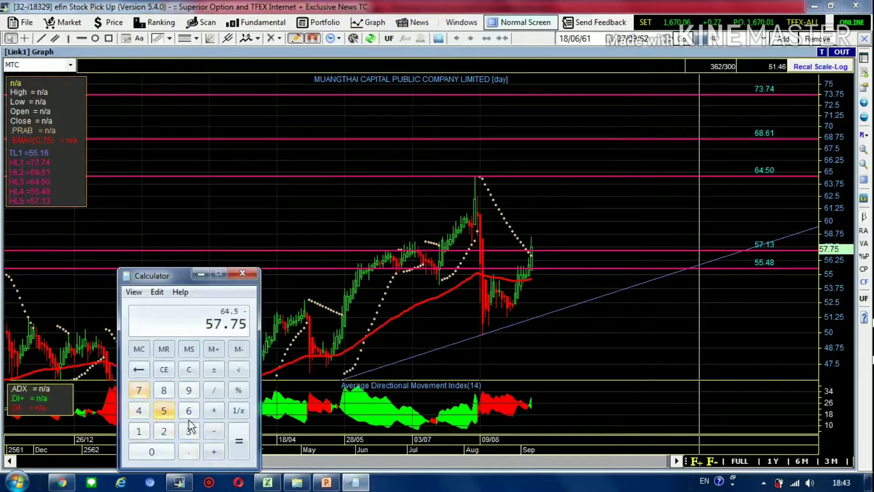
{"action": "left_click", "coordinate": [234, 438]}
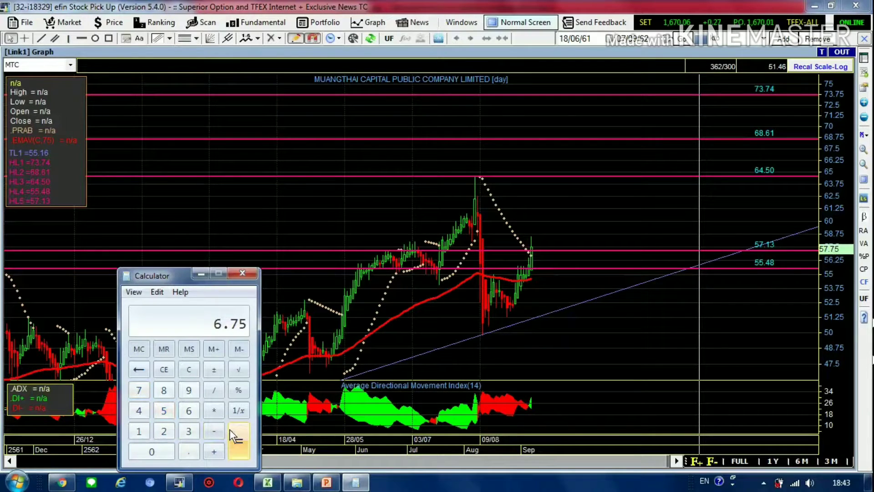
- Divide the calculated price gain by 2 in Calculator to get the allowed loss per share
{"action": "left_click", "coordinate": [213, 392]}
{"action": "left_click", "coordinate": [165, 431]}
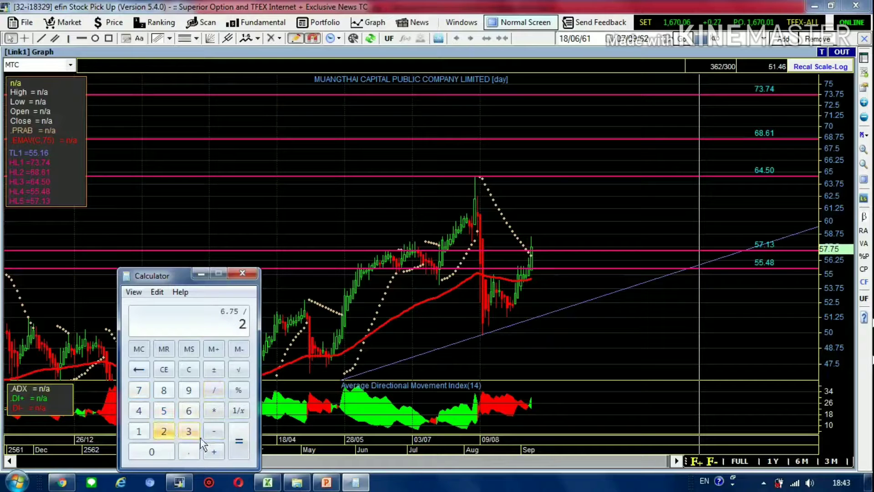
{"action": "left_click", "coordinate": [241, 440]}
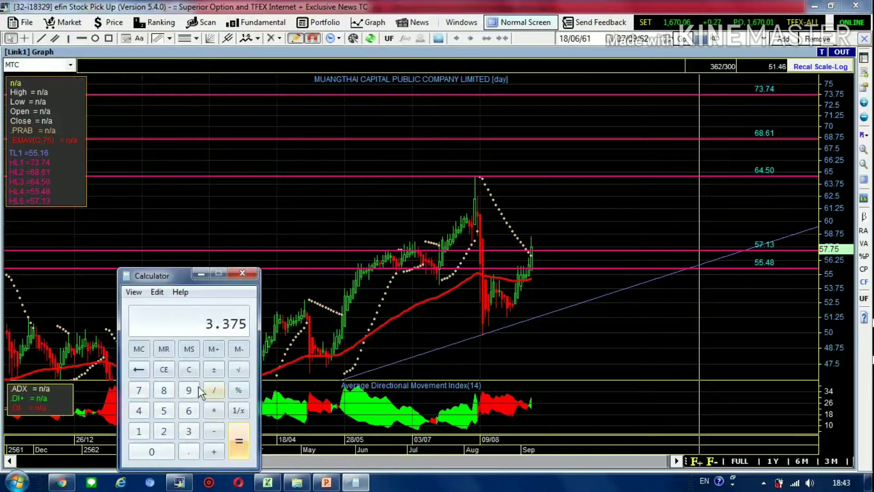
- Subtract the current price 57.75 from the halved gain in Calculator to work out the stop loss level
{"action": "left_click", "coordinate": [213, 433]}
{"action": "left_click", "coordinate": [165, 409]}
{"action": "left_click", "coordinate": [139, 369]}
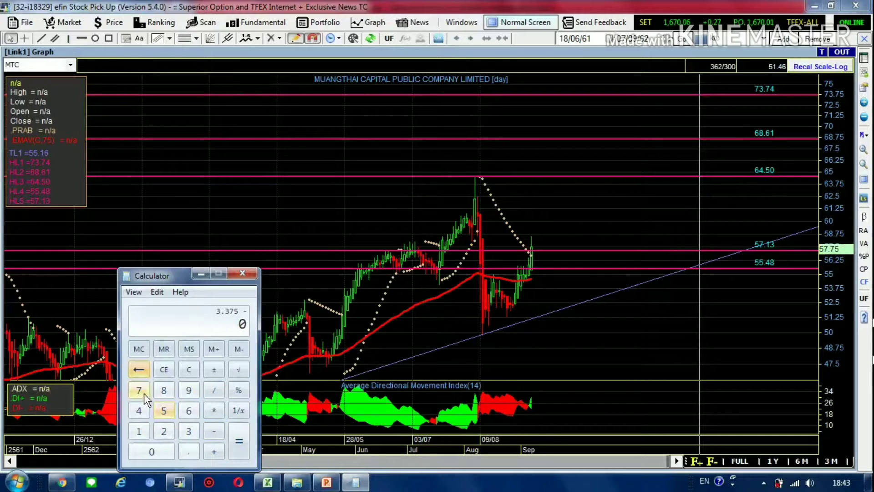
{"action": "left_click", "coordinate": [165, 412]}
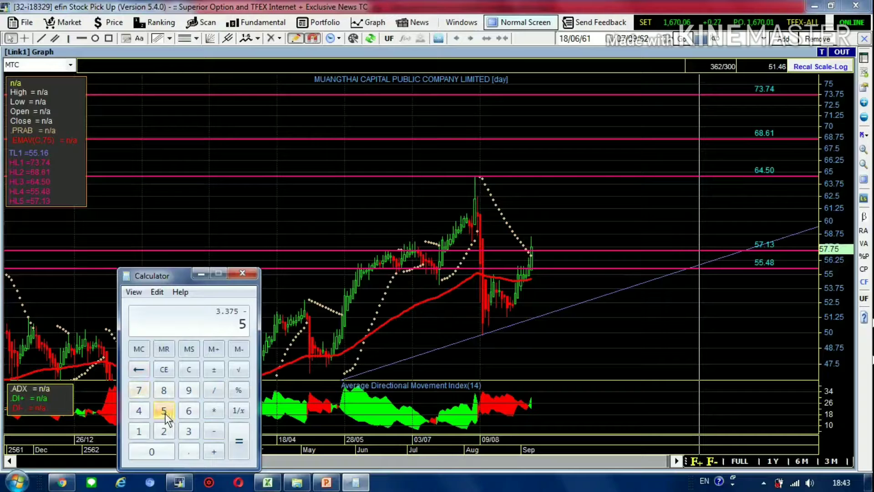
{"action": "left_click", "coordinate": [140, 389]}
{"action": "left_click", "coordinate": [188, 451]}
{"action": "left_click", "coordinate": [139, 390]}
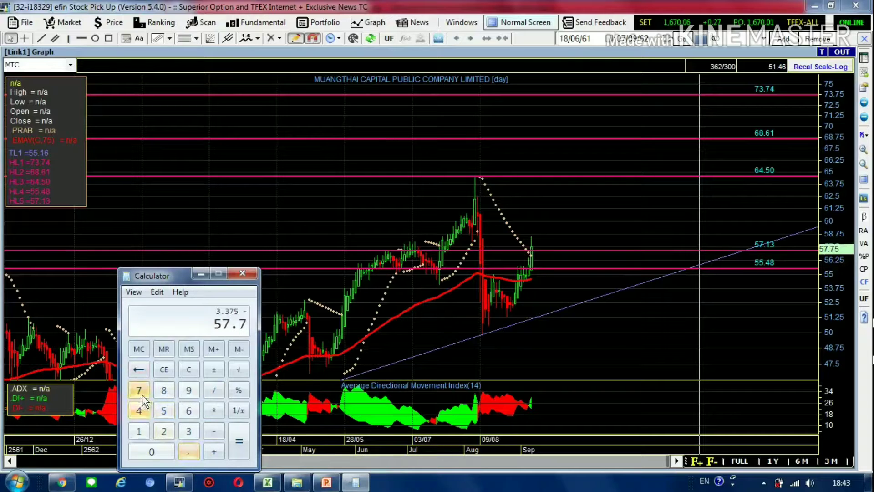
{"action": "left_click", "coordinate": [164, 411]}
{"action": "left_click", "coordinate": [241, 441]}
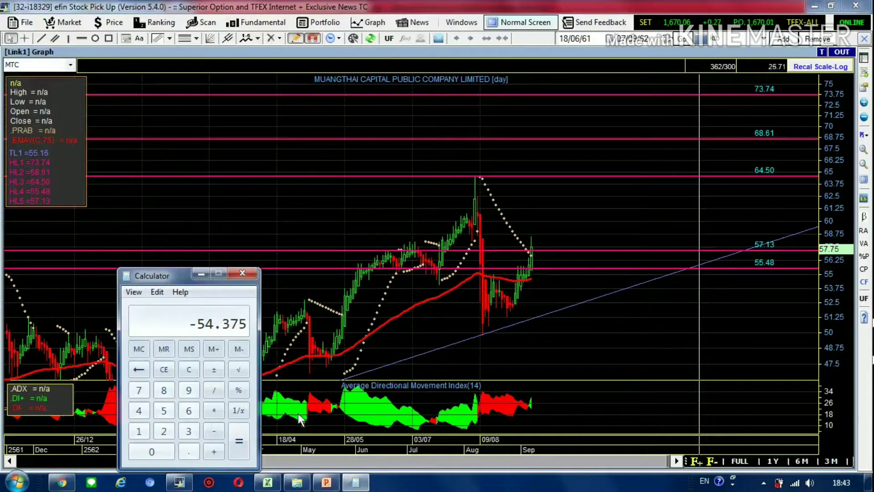
- Draw a small rectangle around the 64.50 target label on the MTC chart
{"action": "left_click", "coordinate": [268, 482]}
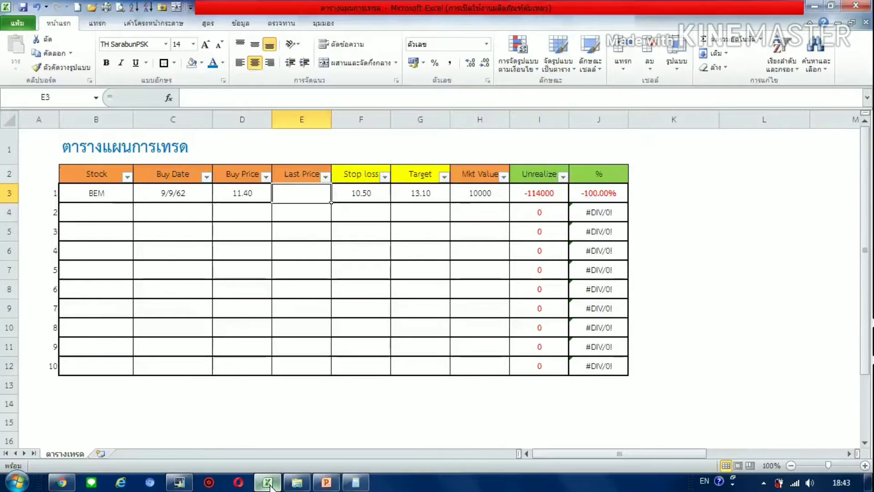
{"action": "left_click", "coordinate": [267, 483]}
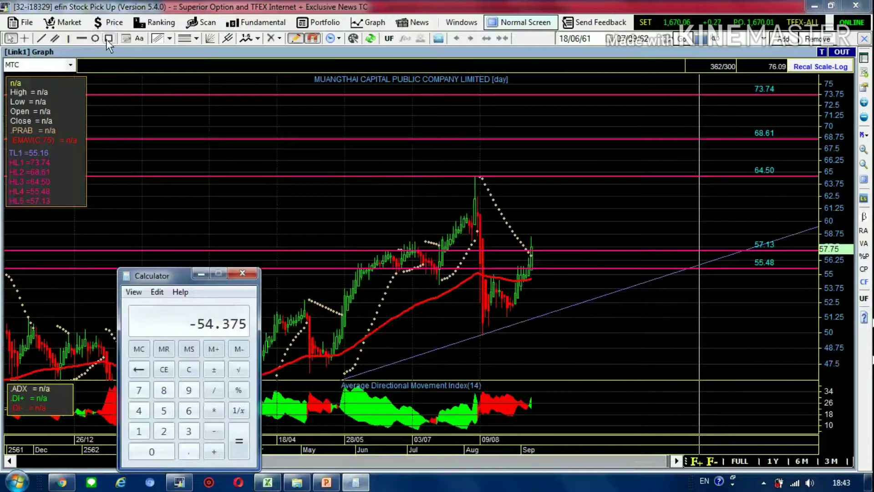
{"action": "left_click", "coordinate": [106, 39]}
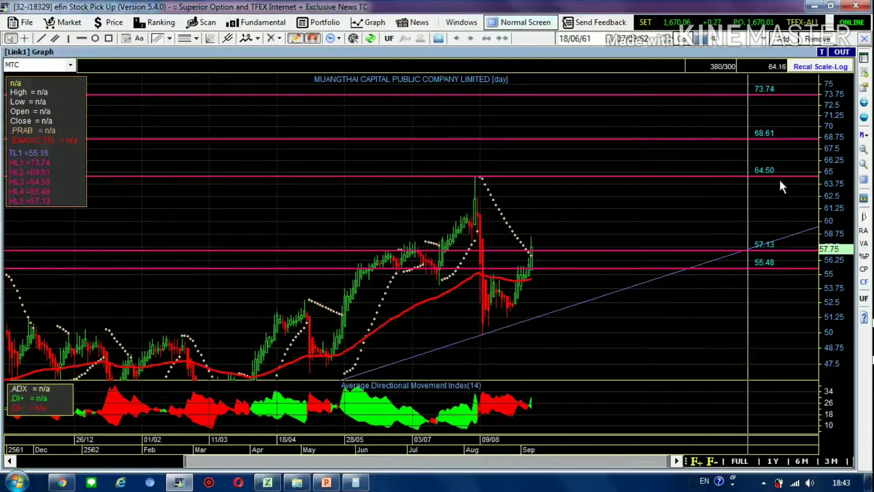
{"action": "left_click", "coordinate": [108, 38]}
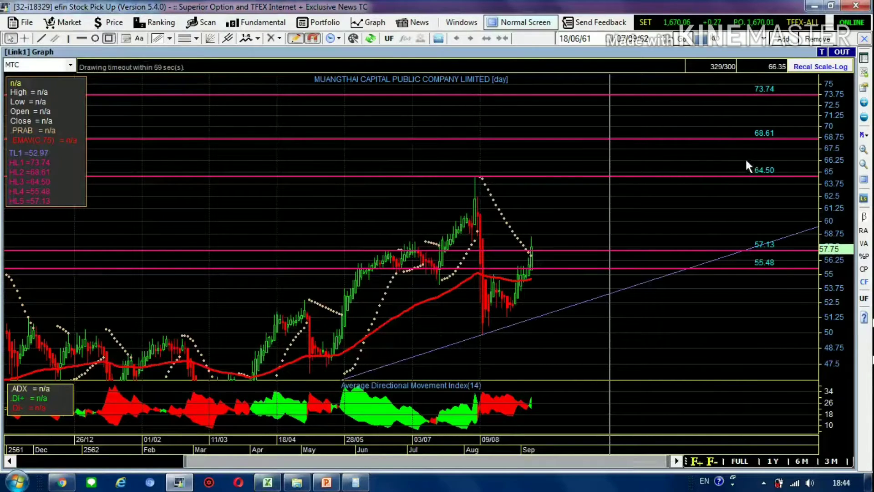
{"action": "mouse_move", "coordinate": [746, 160]}
{"action": "left_mouse_down"}
{"action": "mouse_move", "coordinate": [783, 183]}
{"action": "mouse_move", "coordinate": [773, 184]}
{"action": "mouse_move", "coordinate": [780, 180]}
{"action": "left_mouse_up"}
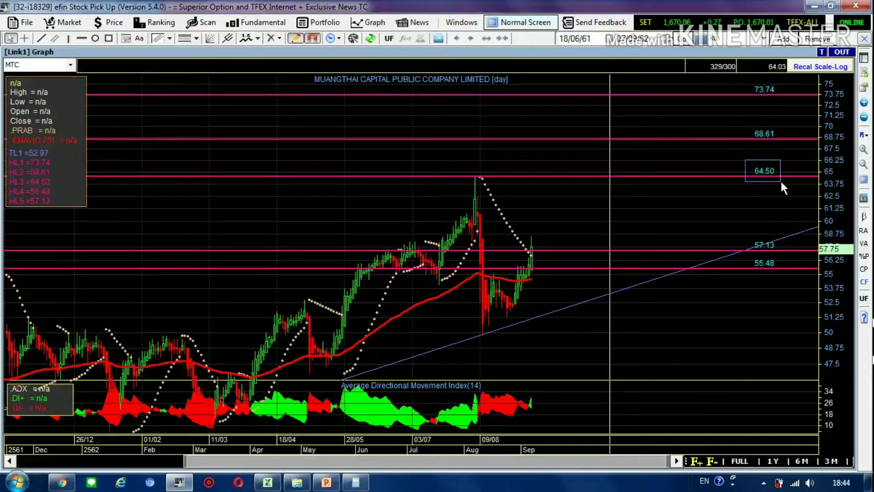
- Switch to the Excel trading plan and enter MTC as the second stock, below BEM
{"action": "left_click", "coordinate": [268, 482]}
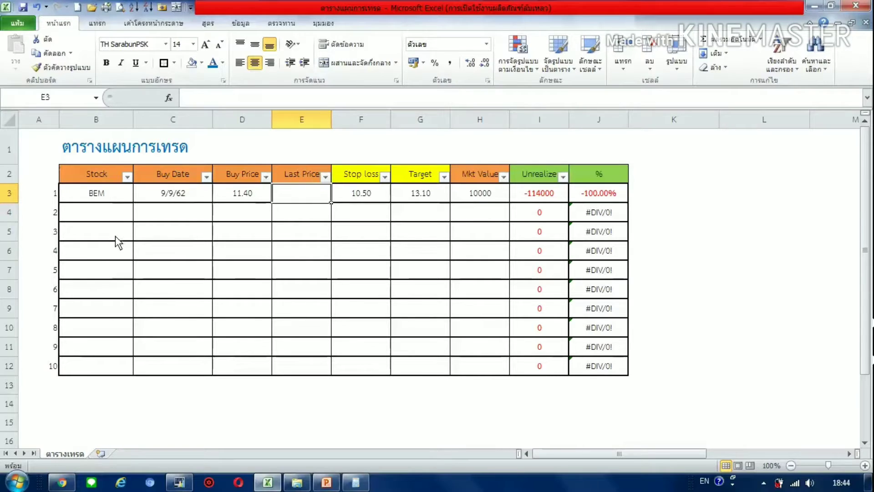
{"action": "left_click", "coordinate": [267, 482]}
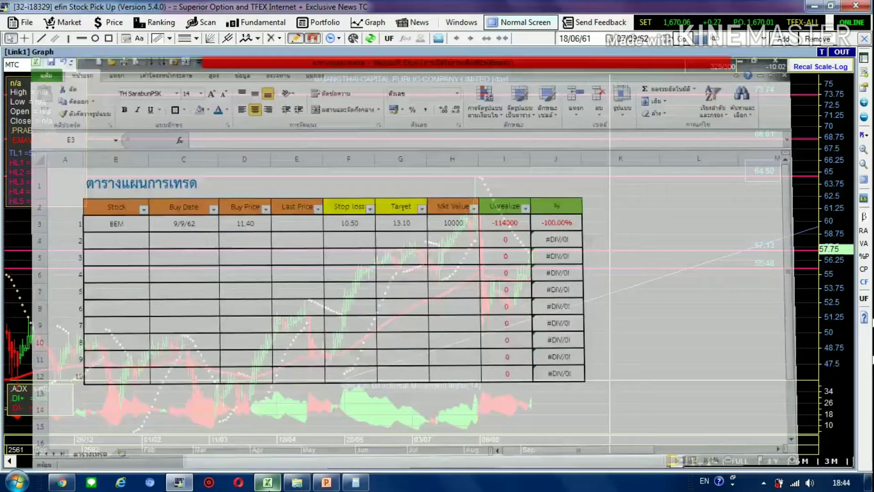
{"action": "left_click", "coordinate": [268, 482]}
{"action": "left_click", "coordinate": [83, 216]}
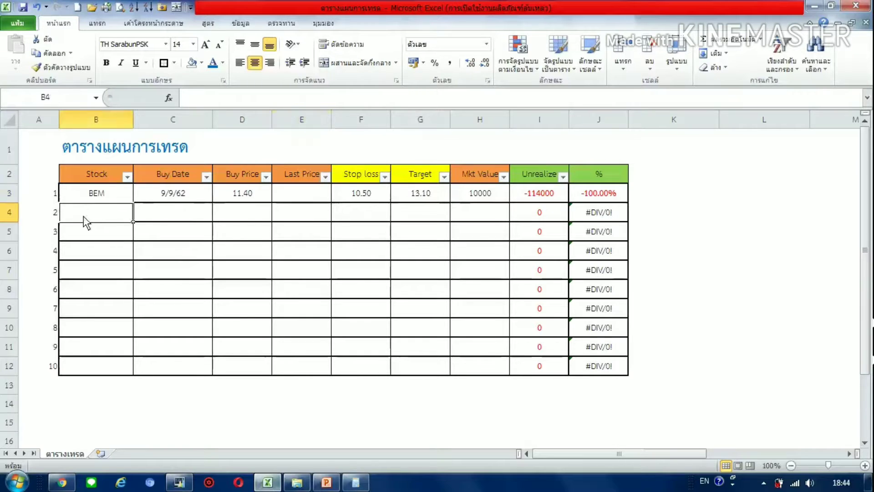
{"action": "type", "text": "m"}
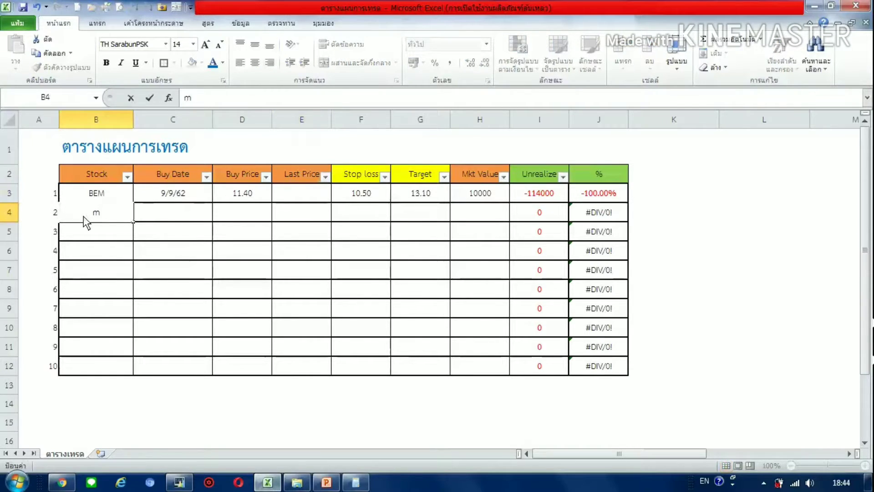
{"action": "key", "text": "BackSpace"}
{"action": "type", "text": "MTC"}
{"action": "key", "text": "Return"}
- Copy the buy date from the BEM row into the MTC row
{"action": "key", "text": "Up"}
{"action": "key", "text": "Right"}
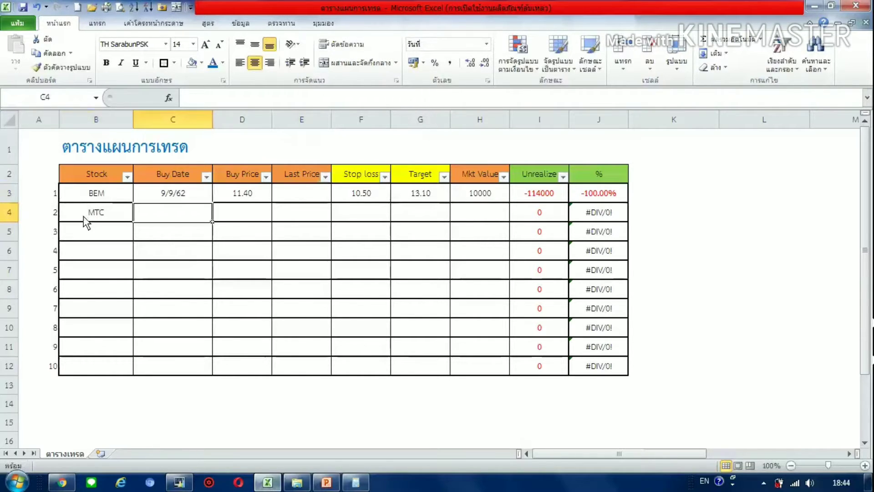
{"action": "key", "text": "Up"}
{"action": "key", "text": "ctrl+c"}
{"action": "key", "text": "Down"}
{"action": "key", "text": "Return"}
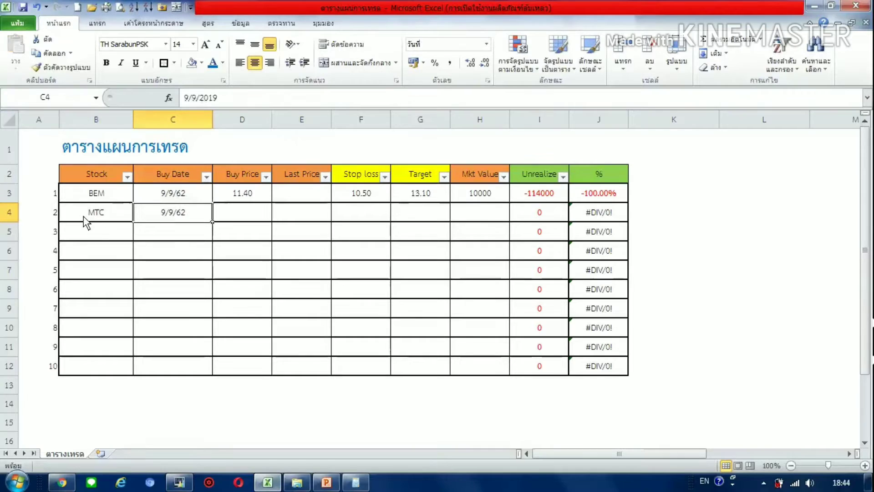
- Enter a buy price of 57.75 and a stop loss of 54.25 for MTC
{"action": "key", "text": "Right"}
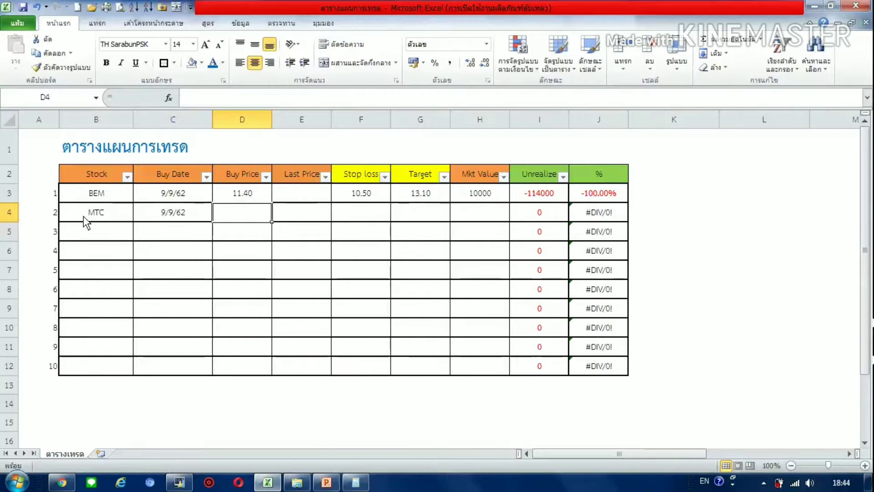
{"action": "type", "text": "57."}
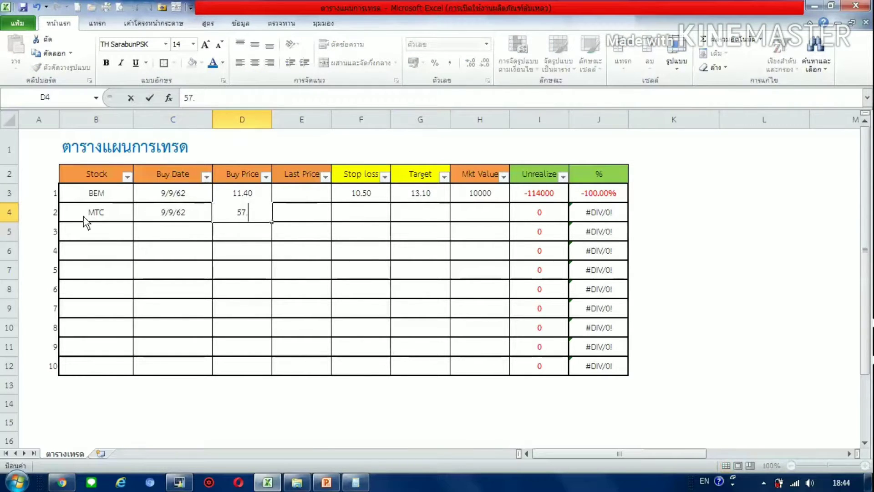
{"action": "type", "text": "75"}
{"action": "key", "text": "Right"}
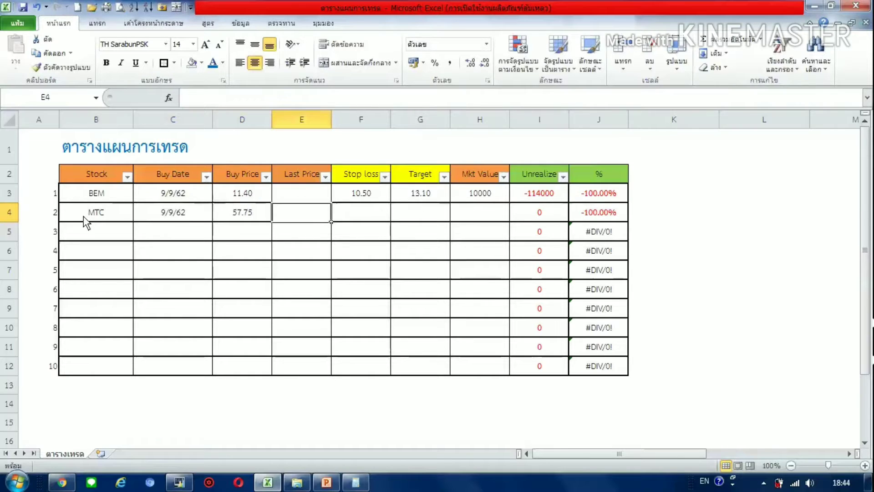
{"action": "key", "text": "Right"}
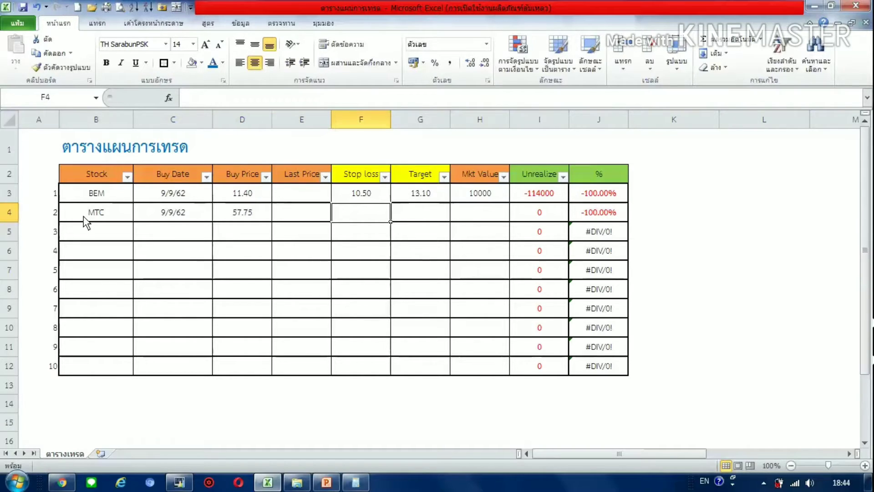
{"action": "type", "text": "54"}
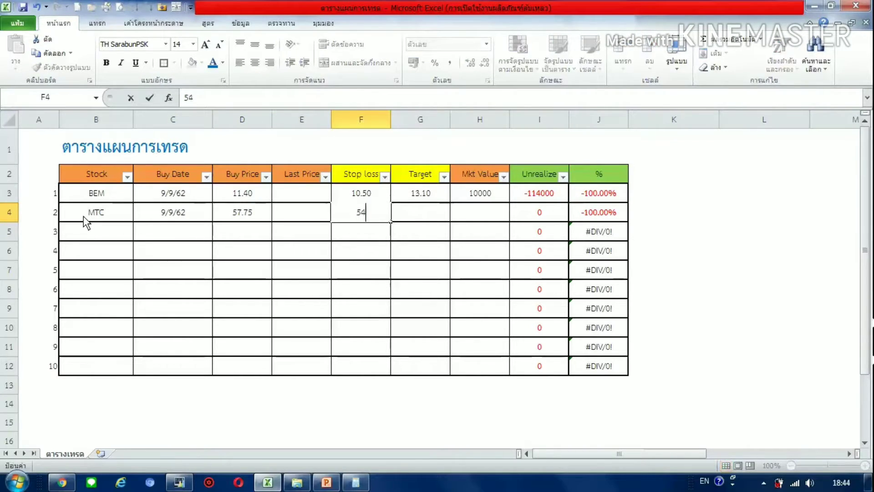
{"action": "type", "text": ".25"}
{"action": "key", "text": "Right"}
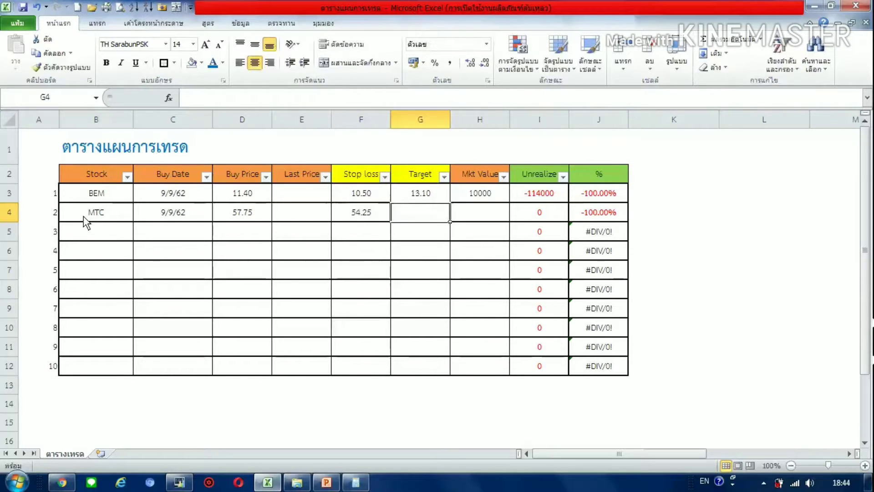
- Enter a target of 64.5 and a Mkt Value of 1000 for MTC
{"action": "type", "text": "64"}
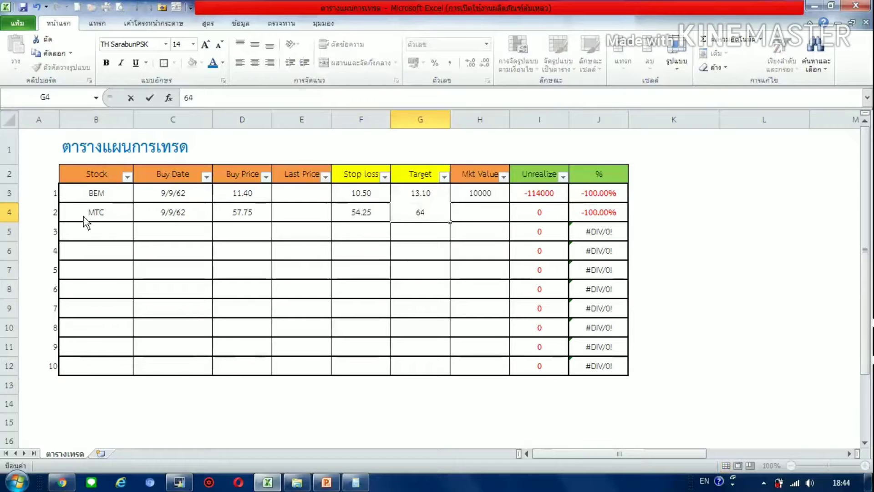
{"action": "type", "text": ".5"}
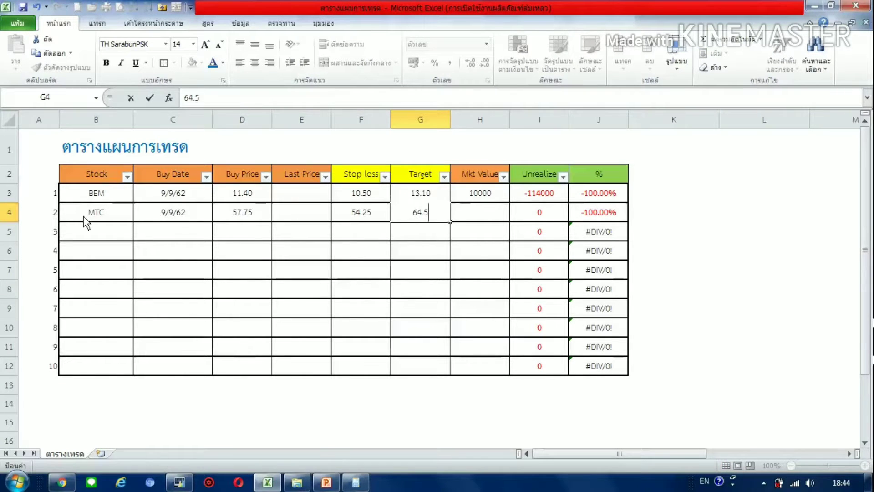
{"action": "key", "text": "Right"}
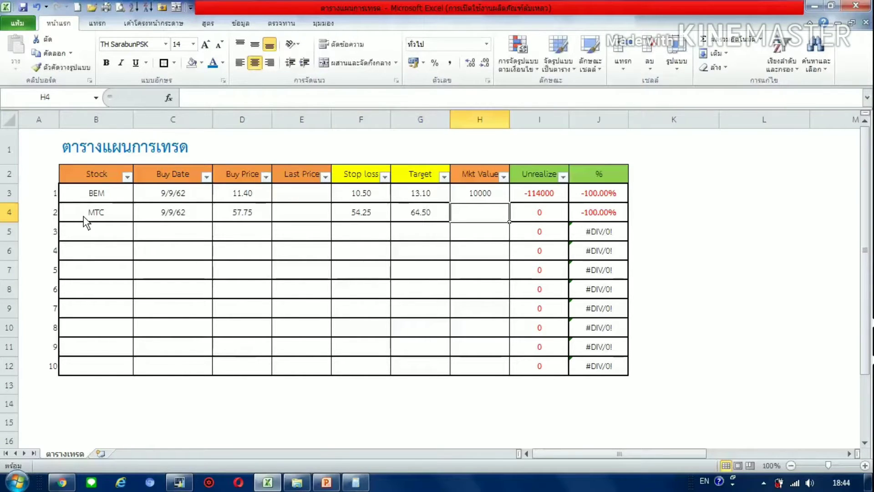
{"action": "type", "text": "1000"}
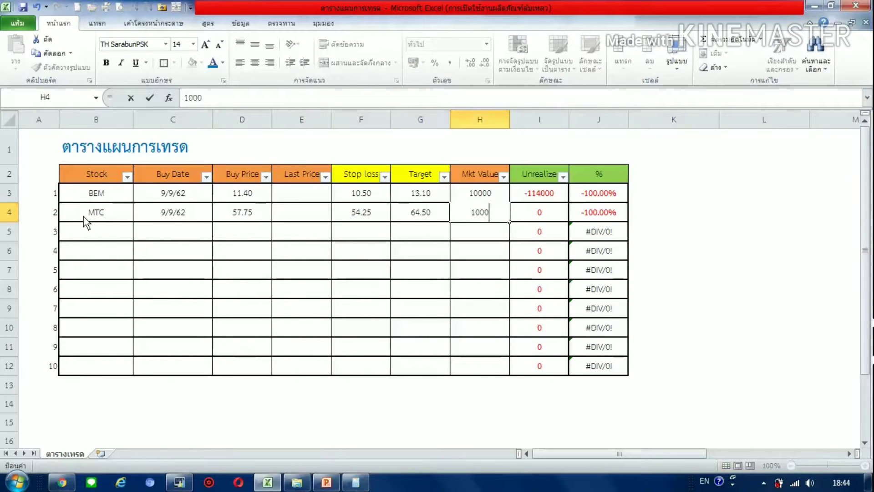
{"action": "key", "text": "Return"}
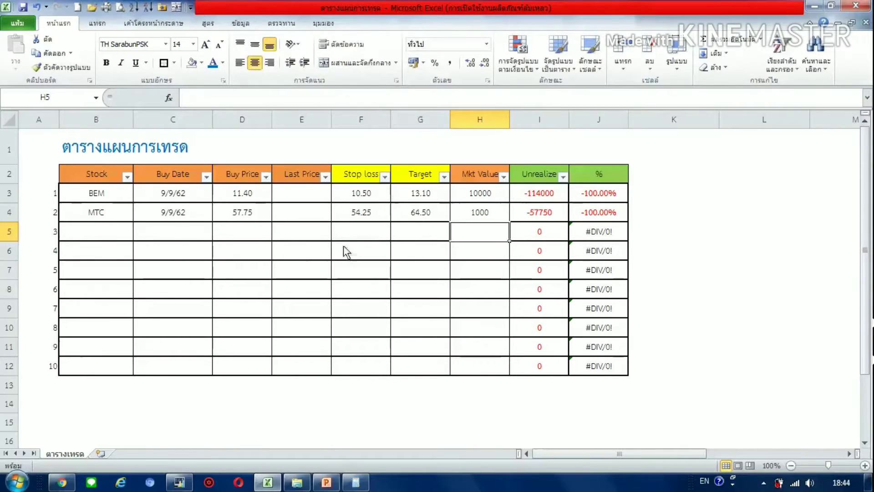
- Set MTC's last price to the target value 64.5 to test the profit outcome
{"action": "left_click", "coordinate": [312, 213]}
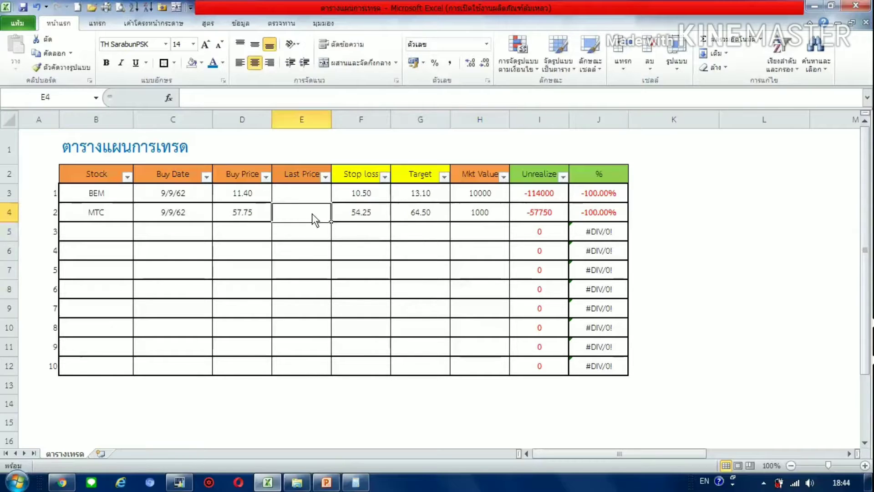
{"action": "type", "text": "6"}
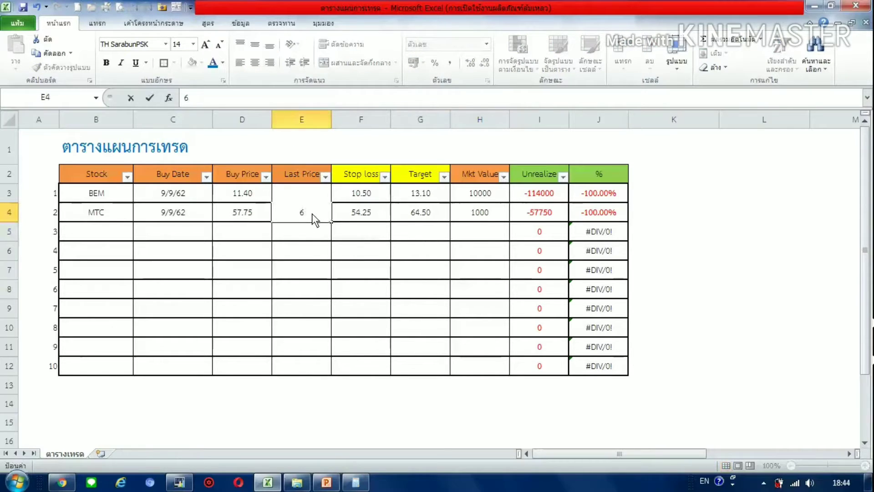
{"action": "type", "text": "4.5"}
{"action": "key", "text": "Return"}
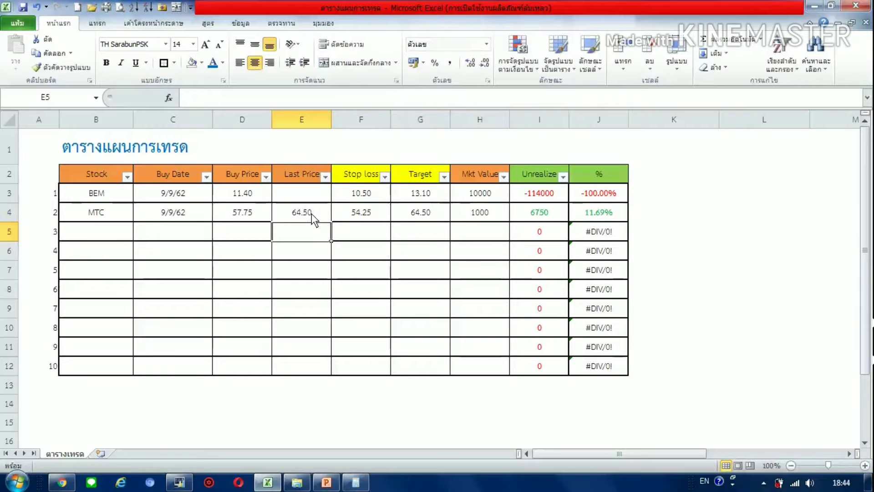
- Set MTC's last price to the stop loss value 54.25 and switch back to the efin Stock Pick Up chart
{"action": "left_click", "coordinate": [312, 214]}
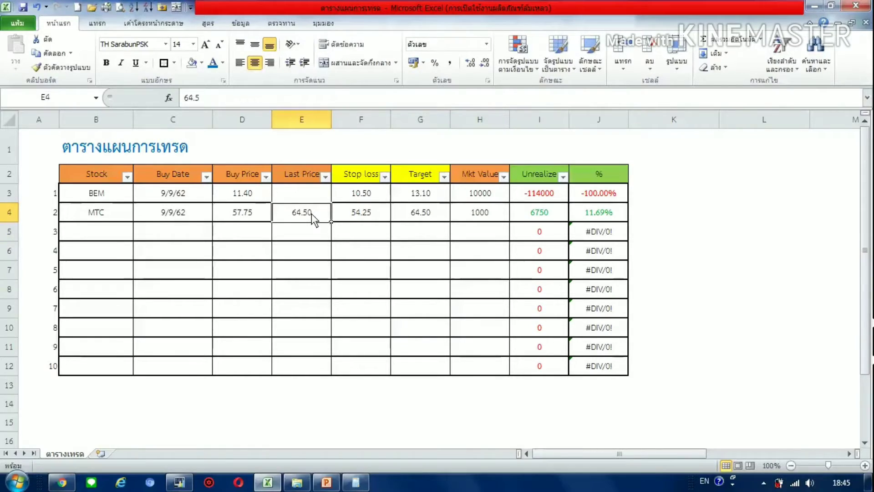
{"action": "type", "text": "54"}
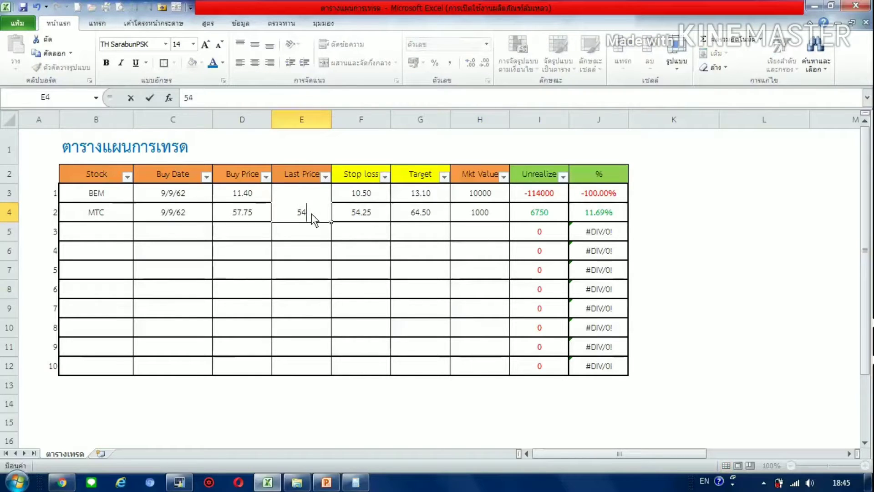
{"action": "type", "text": ".25"}
{"action": "key", "text": "Return"}
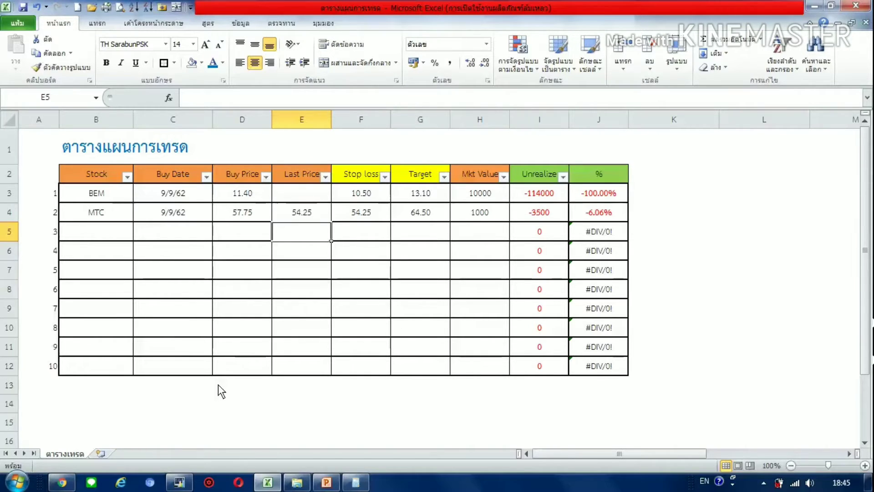
{"action": "left_click", "coordinate": [181, 482]}
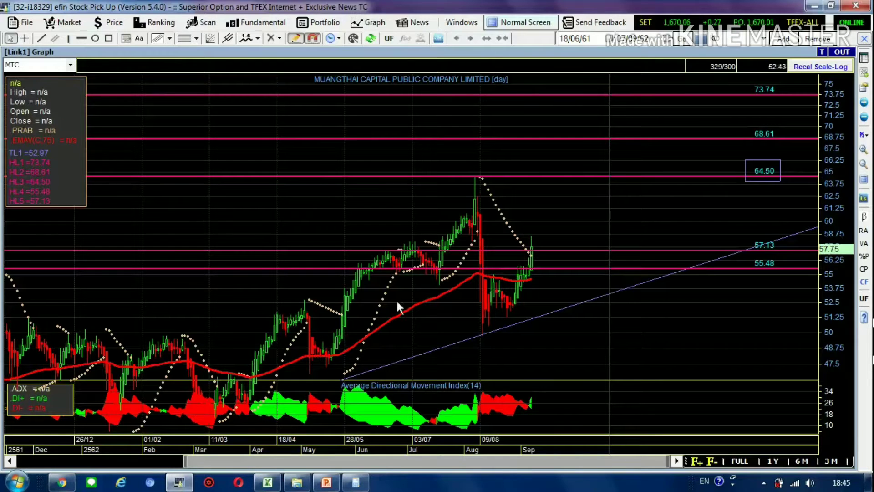
- Check the Advance Technical Scan results and load the PTT daily chart
{"action": "left_click", "coordinate": [461, 23]}
{"action": "left_click", "coordinate": [479, 70]}
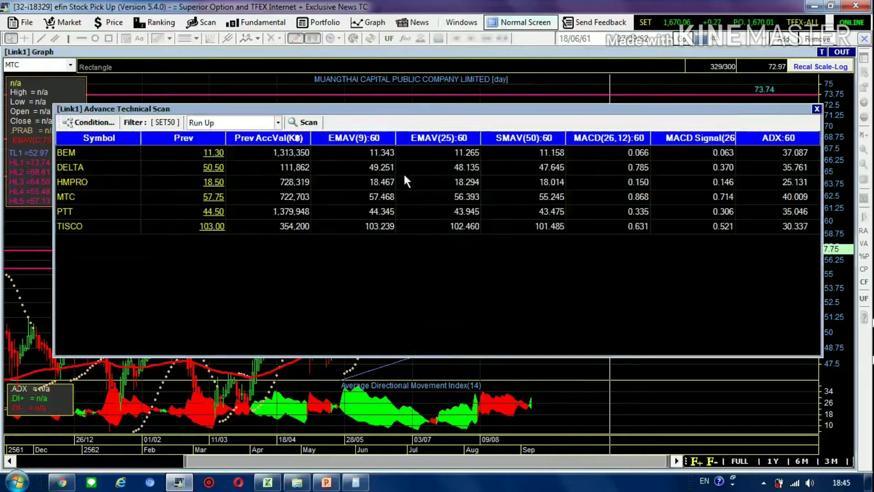
{"action": "left_click", "coordinate": [33, 237]}
{"action": "type", "text": "PTT"}
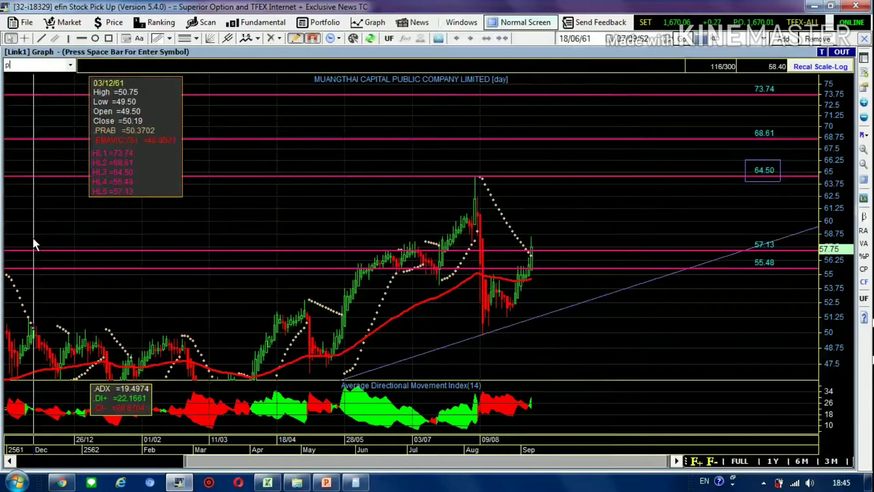
{"action": "key", "text": "Return"}
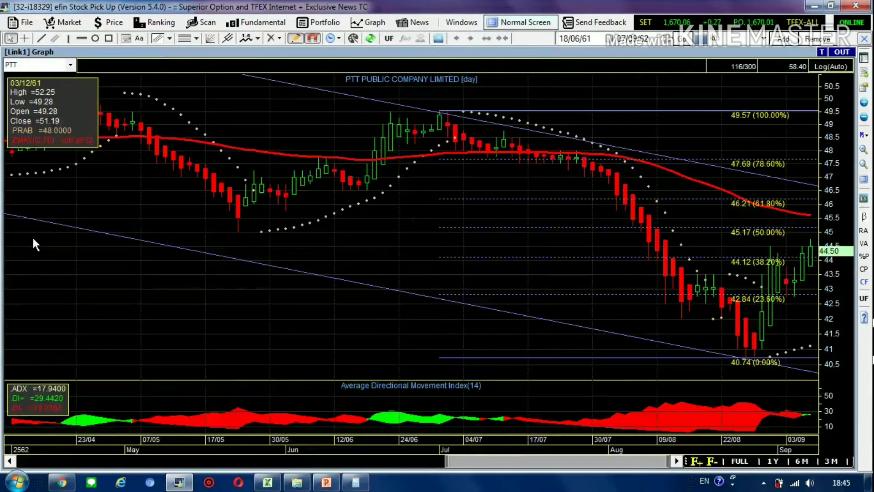
- Remove all existing drawings from the PTT chart and show a longer price history
{"action": "left_click", "coordinate": [280, 38]}
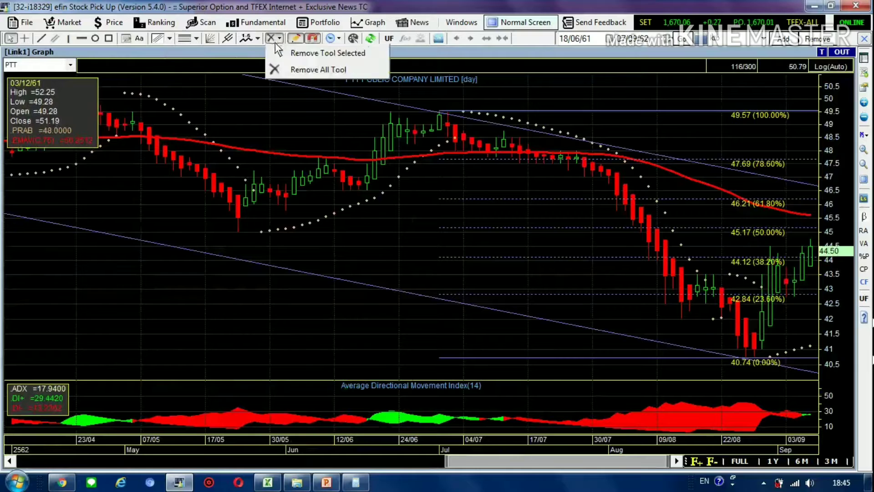
{"action": "left_click", "coordinate": [283, 65]}
{"action": "left_click_drag", "start_coordinate": [291, 204], "coordinate": [162, 211]}
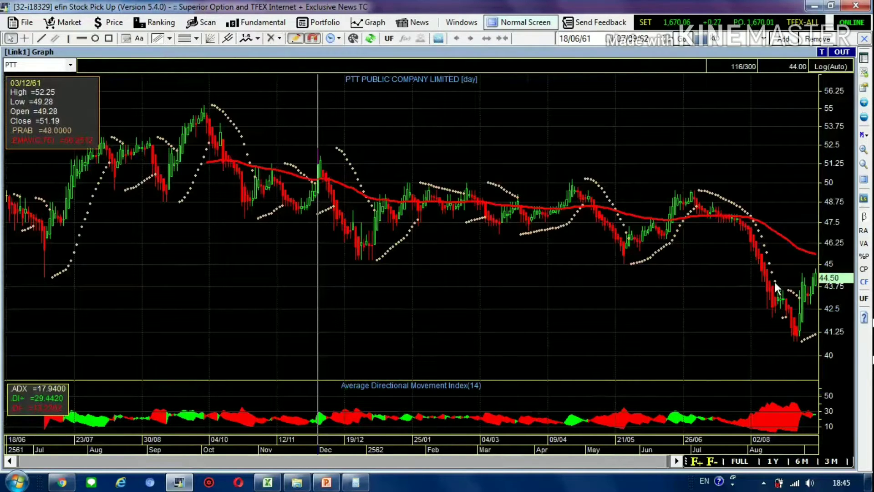
- Consult the Advance Technical Scan list again and load the TISCO daily chart
{"action": "left_click", "coordinate": [456, 25]}
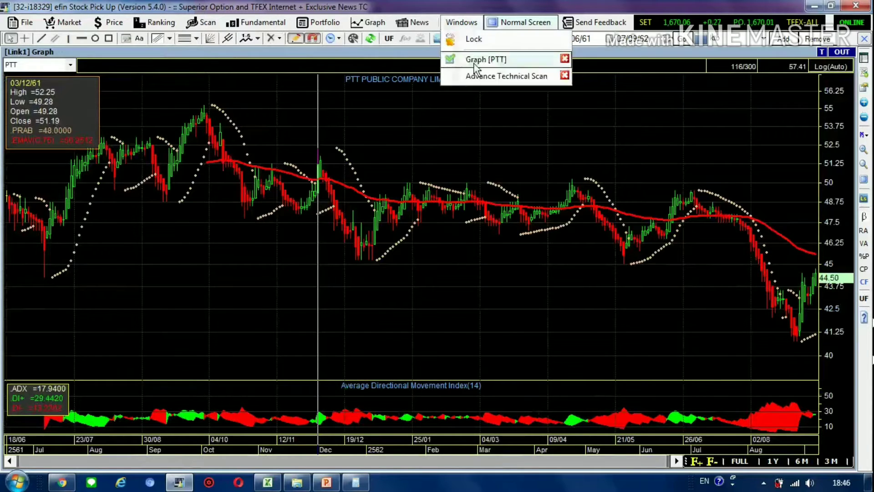
{"action": "left_click", "coordinate": [465, 74]}
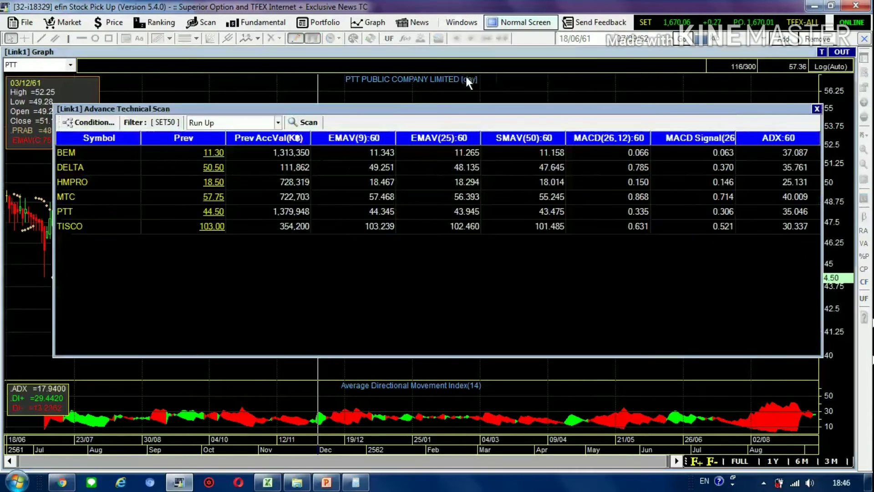
{"action": "left_click", "coordinate": [380, 86]}
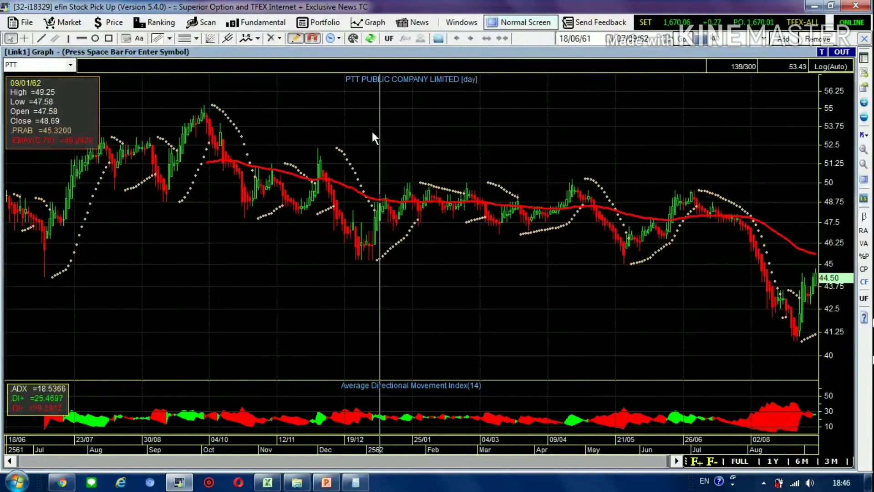
{"action": "type", "text": "TIS"}
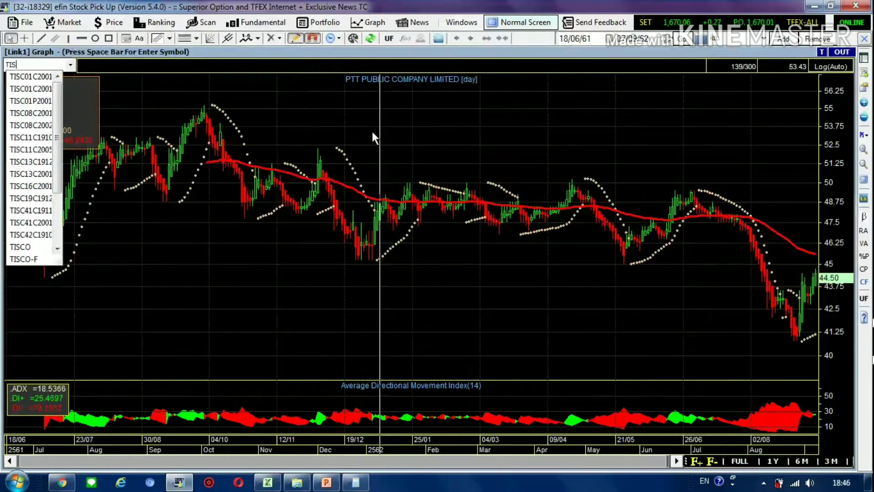
{"action": "type", "text": "CO"}
{"action": "key", "text": "Return"}
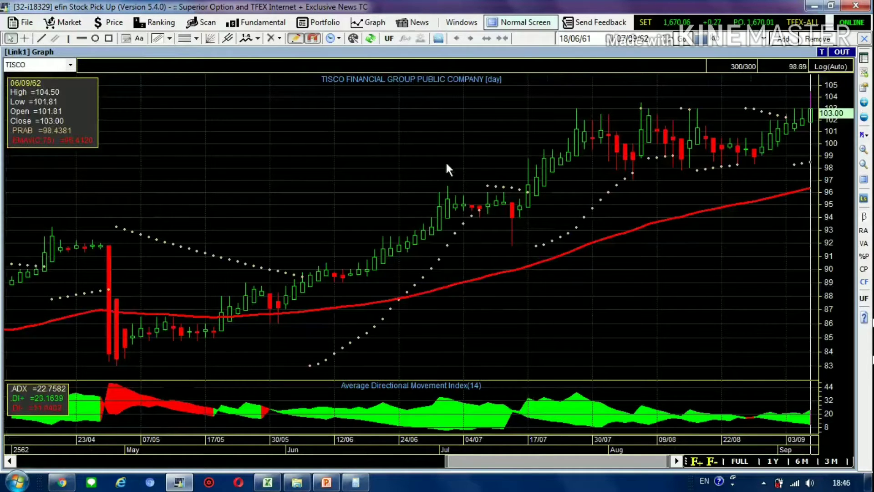
- Draw a Fibonacci retracement on TISCO from the April high at about 93.3 to the following low at about 83
{"action": "left_click_drag", "start_coordinate": [447, 164], "coordinate": [390, 157]}
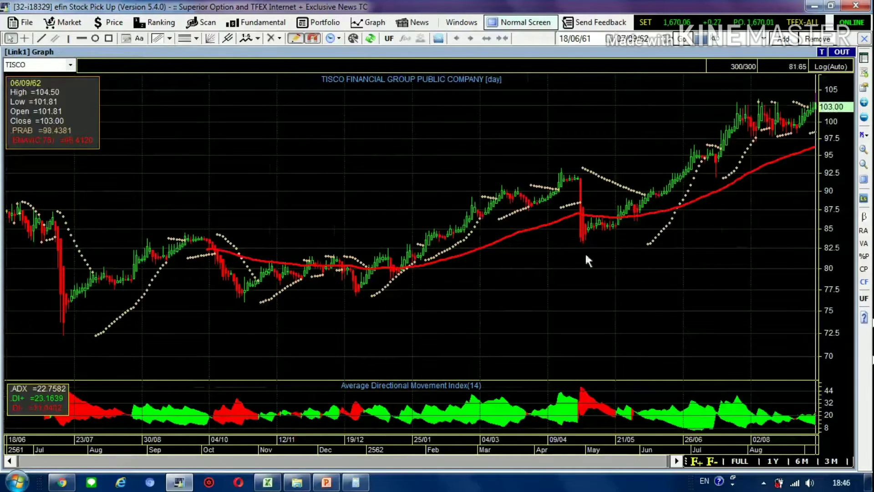
{"action": "left_click_drag", "start_coordinate": [20, 459], "coordinate": [119, 460]}
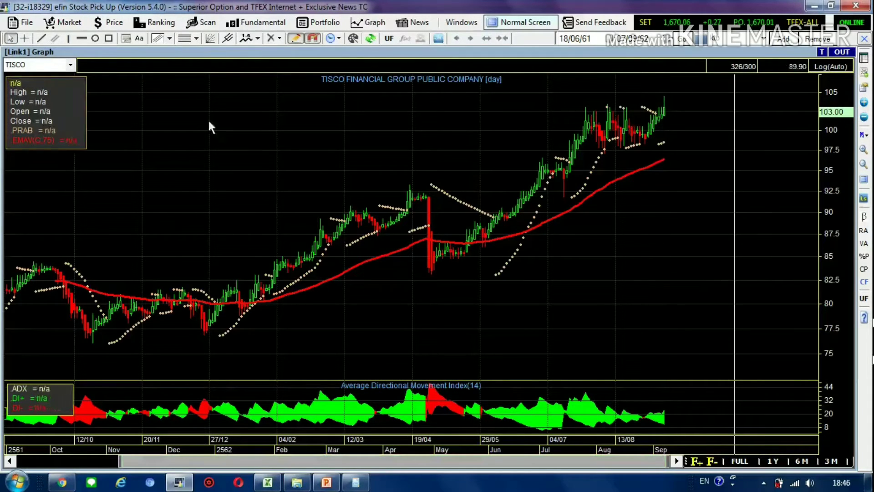
{"action": "left_click", "coordinate": [411, 185]}
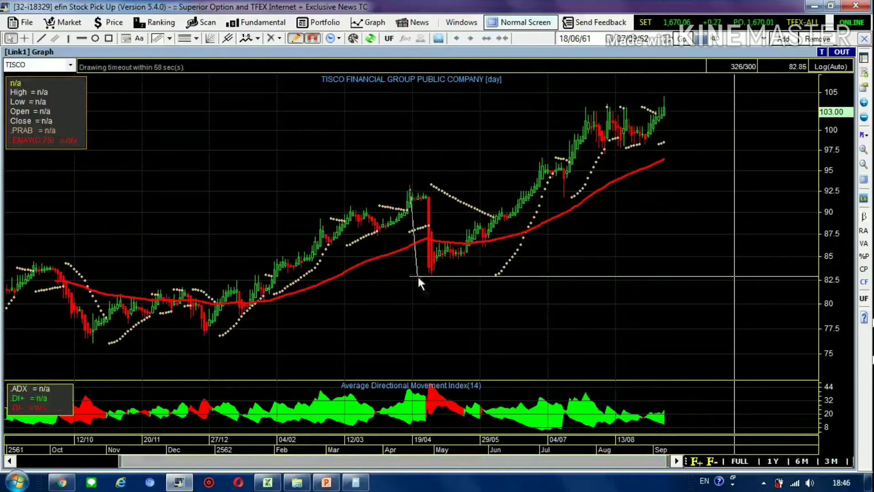
{"action": "left_click", "coordinate": [432, 275]}
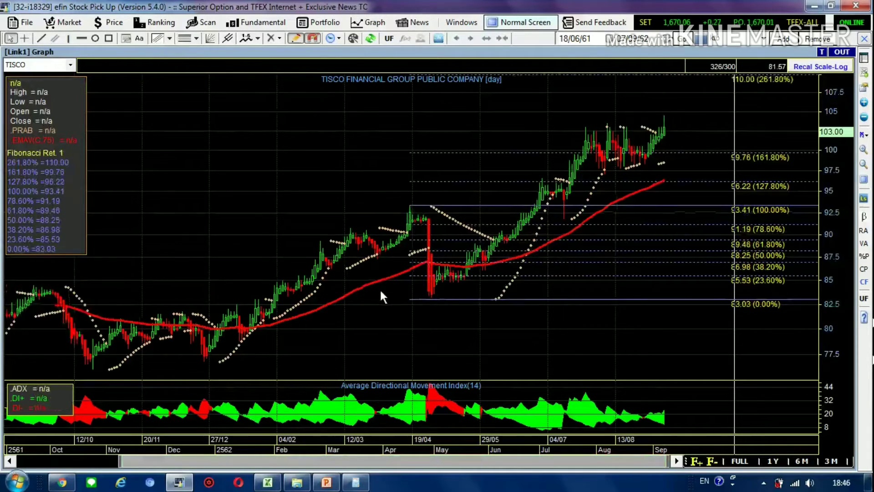
- Draw horizontal lines at the 261.8% and 161.8% Fibonacci levels and along the July highs at about 102.93
{"action": "left_click", "coordinate": [83, 39]}
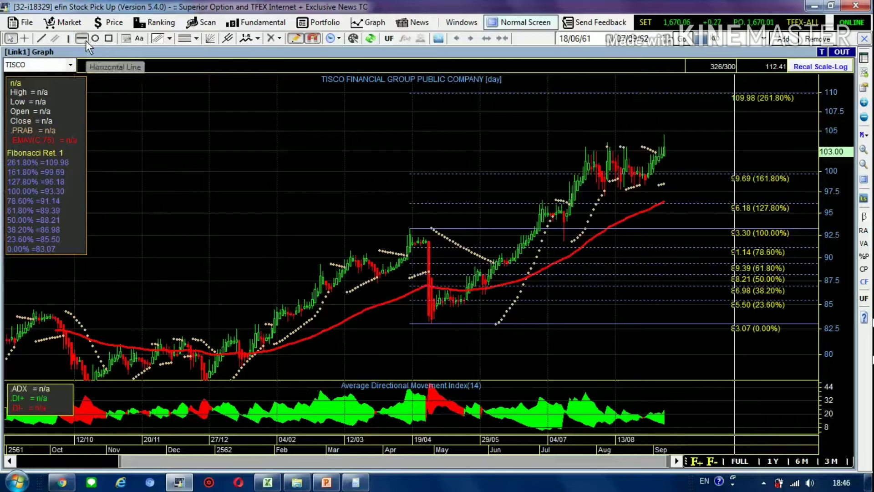
{"action": "left_click", "coordinate": [462, 93]}
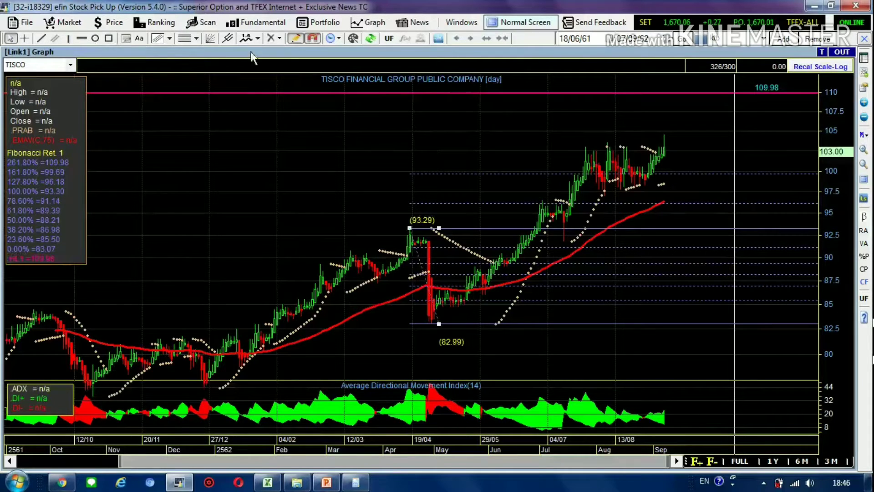
{"action": "left_click", "coordinate": [81, 38]}
{"action": "left_click", "coordinate": [465, 171]}
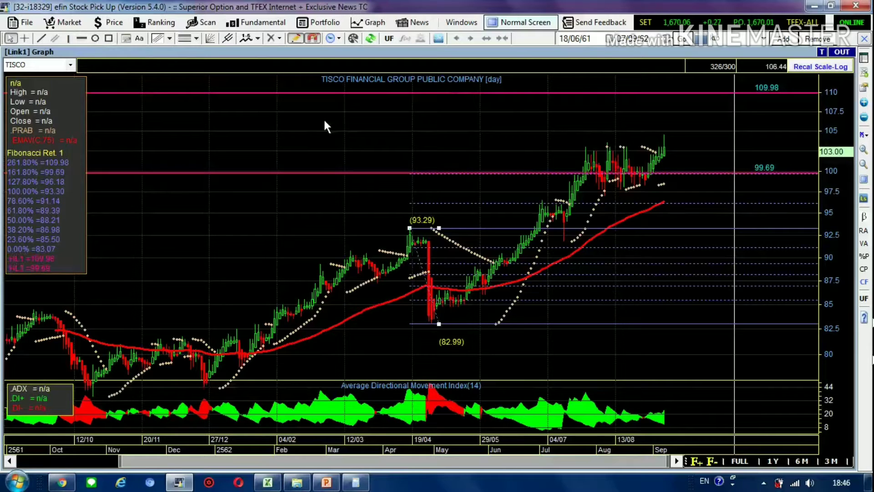
{"action": "left_click", "coordinate": [82, 39]}
{"action": "left_click", "coordinate": [581, 148]}
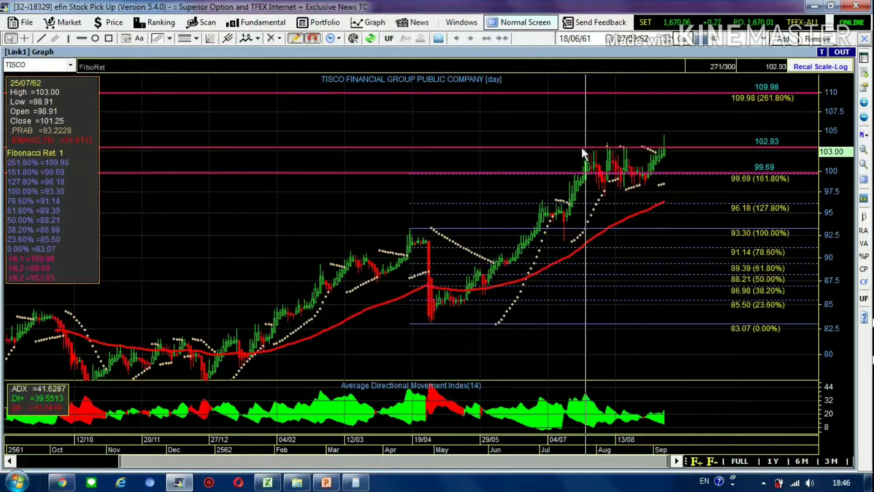
- Set the start value of the horizontal line along the July highs to 103
{"action": "right_click", "coordinate": [436, 148]}
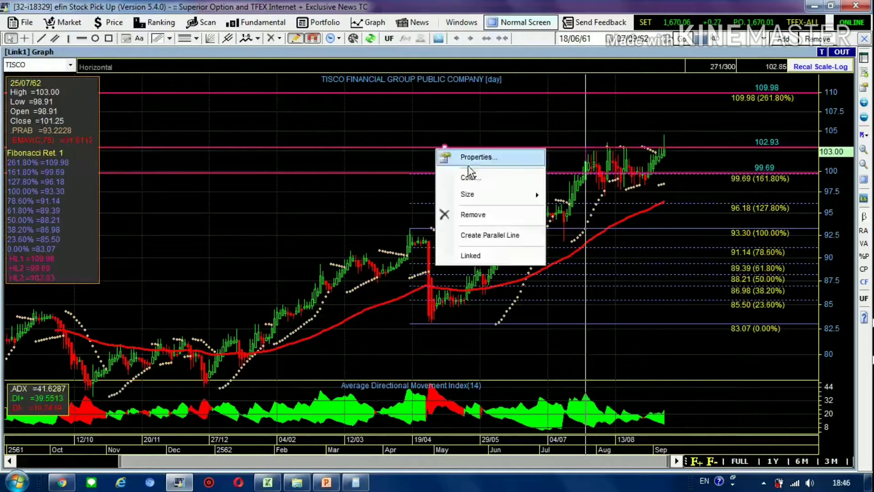
{"action": "left_click", "coordinate": [477, 163]}
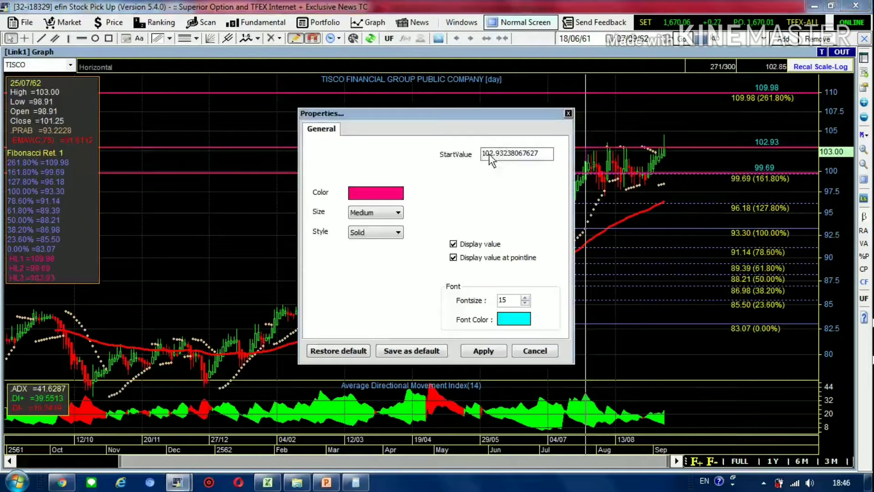
{"action": "left_click_drag", "start_coordinate": [489, 155], "coordinate": [571, 159]}
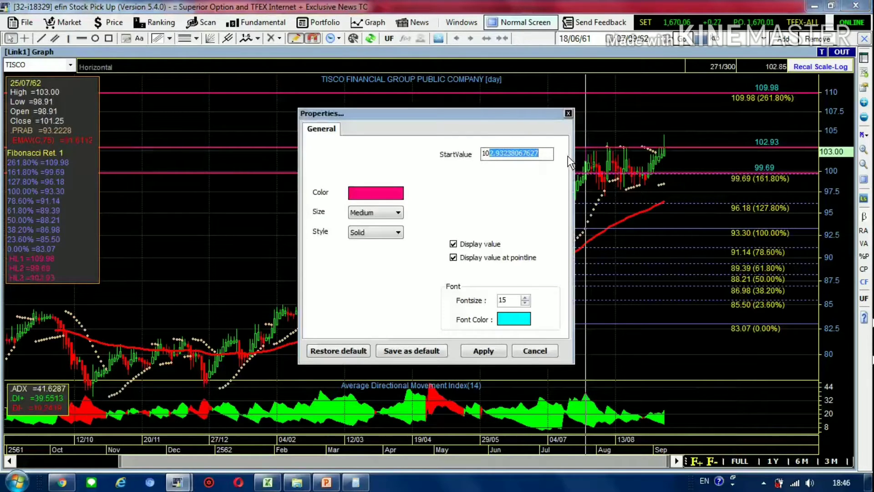
{"action": "type", "text": "3"}
{"action": "left_click", "coordinate": [483, 350]}
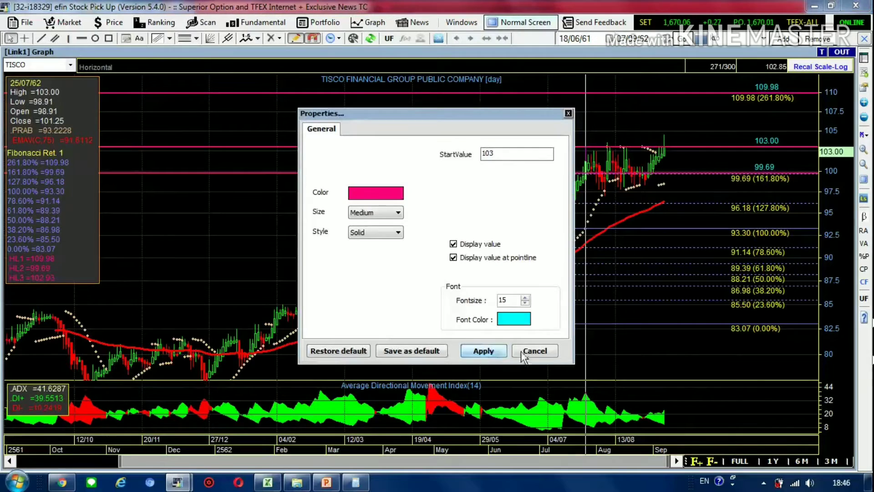
{"action": "left_click", "coordinate": [526, 352]}
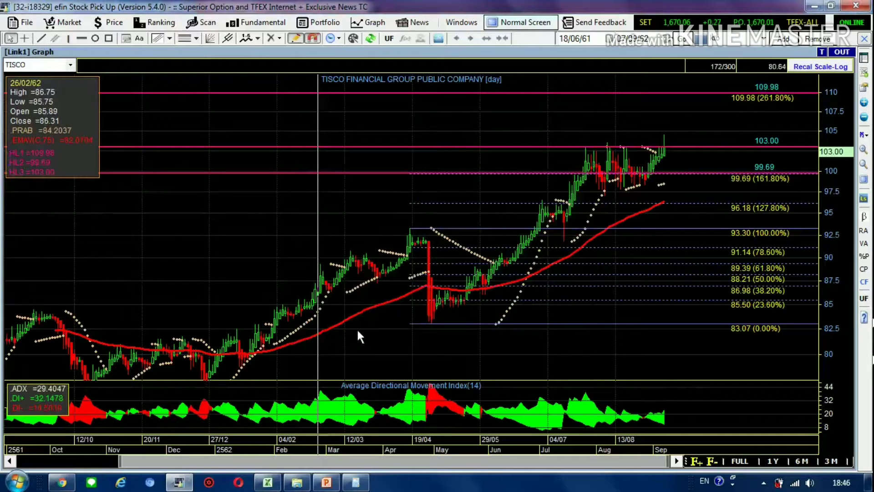
- Set the start value of the 261.8% target line to 110 and delete the Fibonacci retracement
{"action": "right_click", "coordinate": [555, 94]}
{"action": "left_click", "coordinate": [588, 99]}
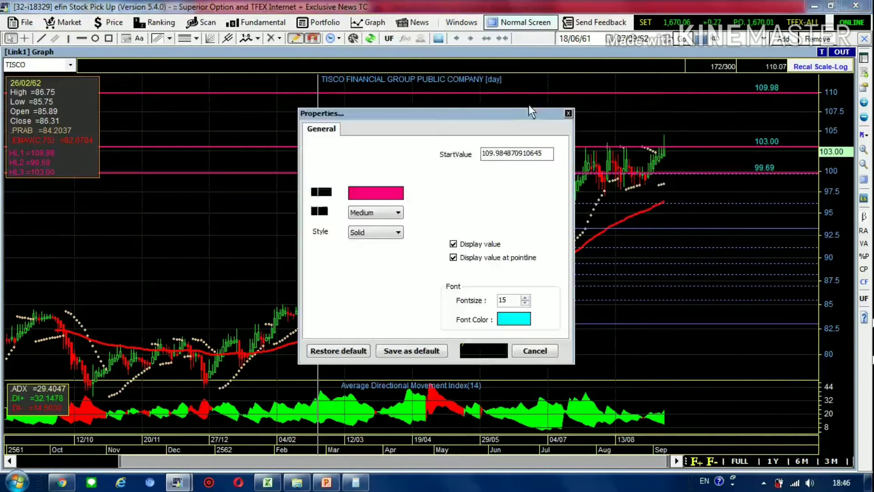
{"action": "double_click", "coordinate": [488, 152]}
{"action": "type", "text": "101"}
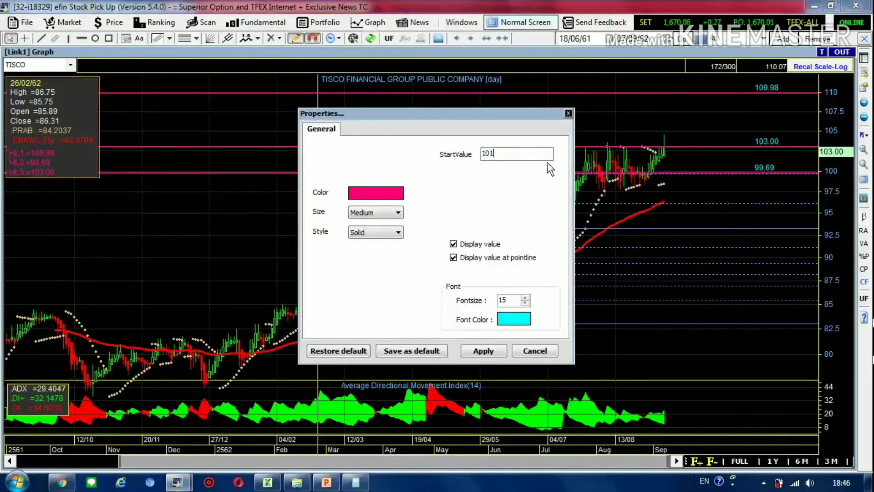
{"action": "key", "text": "BackSpace"}
{"action": "key", "text": "BackSpace"}
{"action": "type", "text": "10"}
{"action": "left_click", "coordinate": [490, 351]}
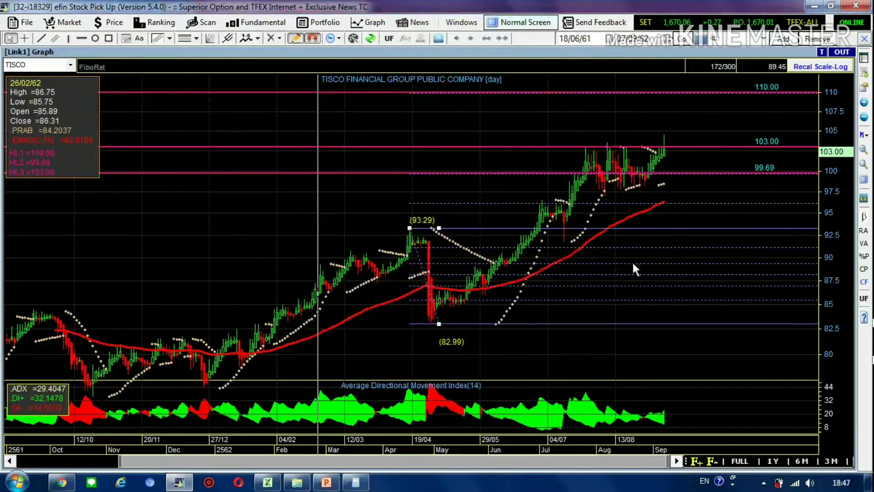
{"action": "key", "text": "Delete"}
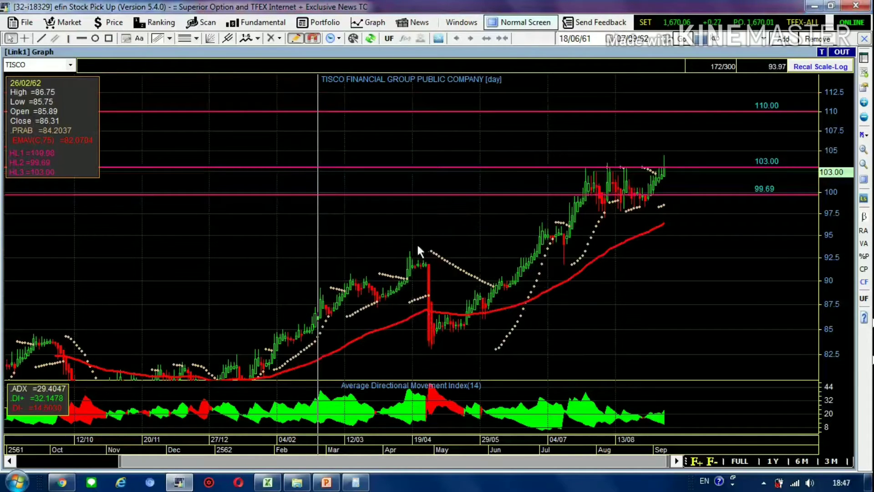
- Set the start value of the lowest horizontal line, the support below the current price, to 99.5
{"action": "right_click", "coordinate": [497, 193]}
{"action": "left_click", "coordinate": [520, 204]}
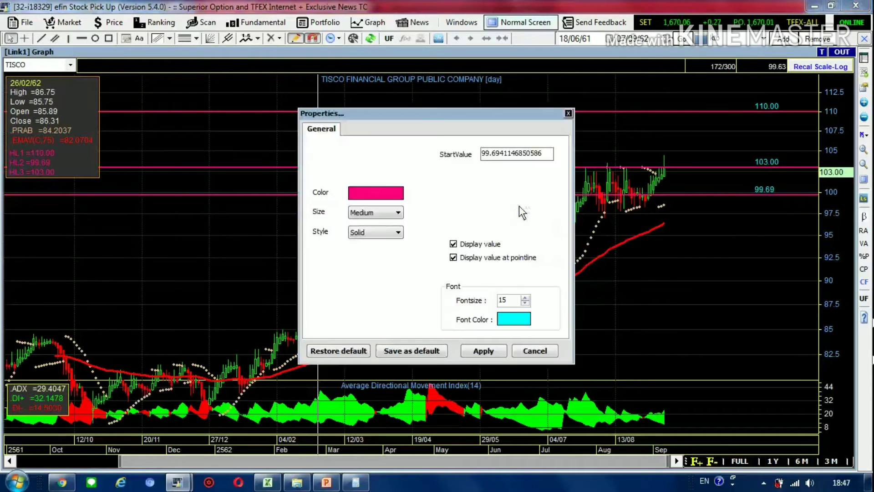
{"action": "left_click_drag", "start_coordinate": [492, 154], "coordinate": [541, 154]}
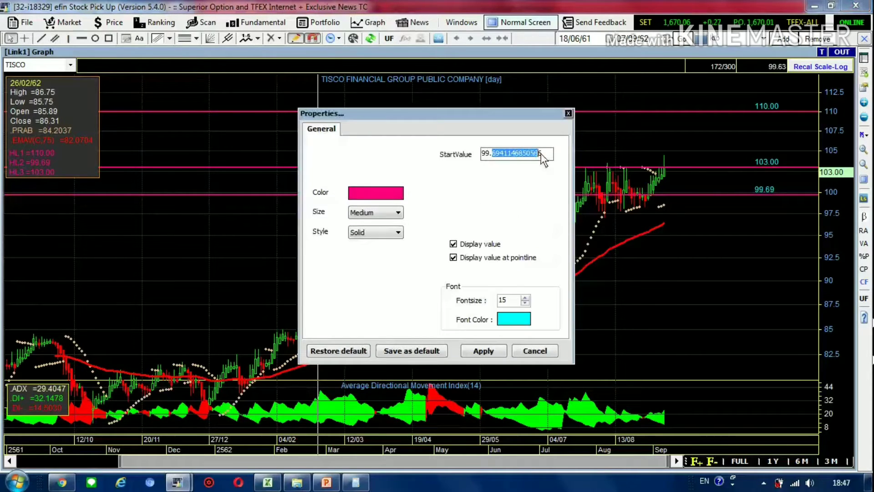
{"action": "type", "text": "5"}
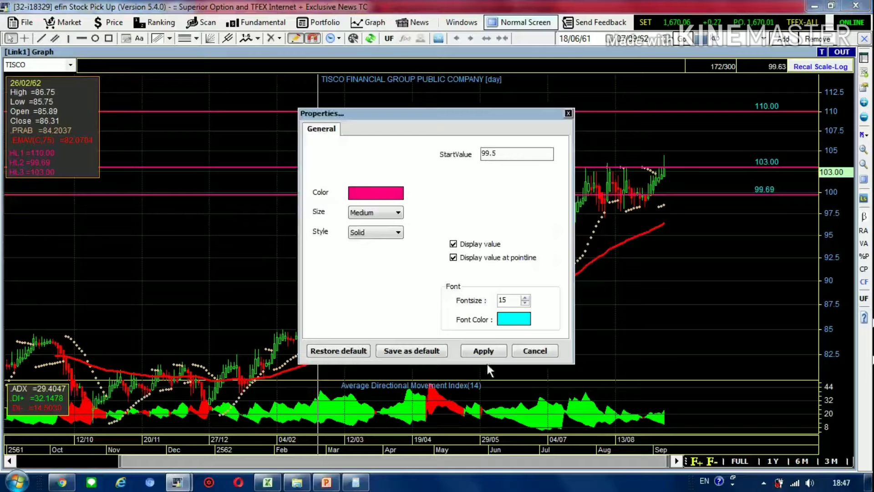
{"action": "left_click", "coordinate": [483, 350]}
{"action": "left_click", "coordinate": [528, 352]}
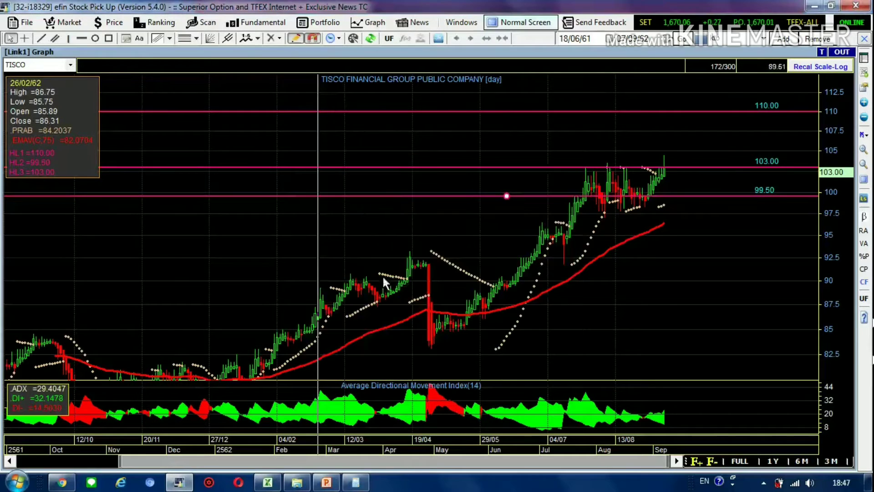
- Draw a rectangle around the 110.00 label to mark it as TISCO's target
{"action": "left_click", "coordinate": [357, 240]}
{"action": "left_click", "coordinate": [108, 38]}
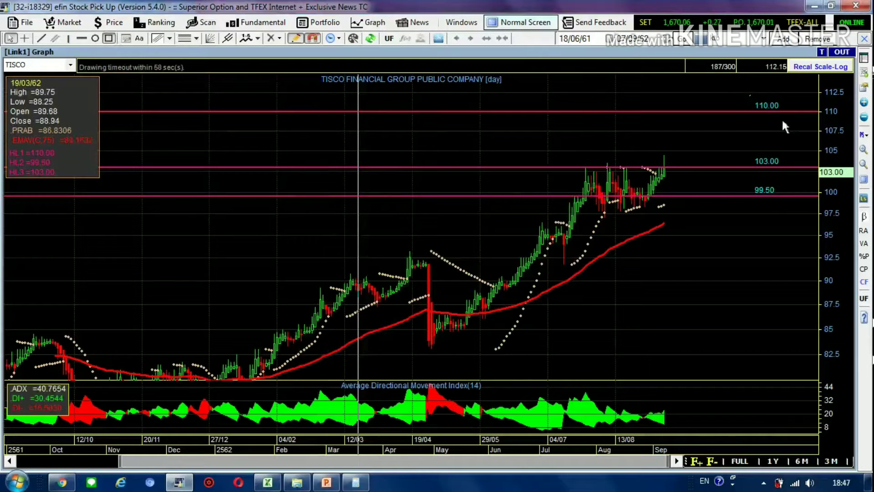
{"action": "mouse_move", "coordinate": [750, 95]}
{"action": "left_mouse_down"}
{"action": "mouse_move", "coordinate": [794, 122]}
{"action": "mouse_move", "coordinate": [791, 116]}
{"action": "left_mouse_up"}
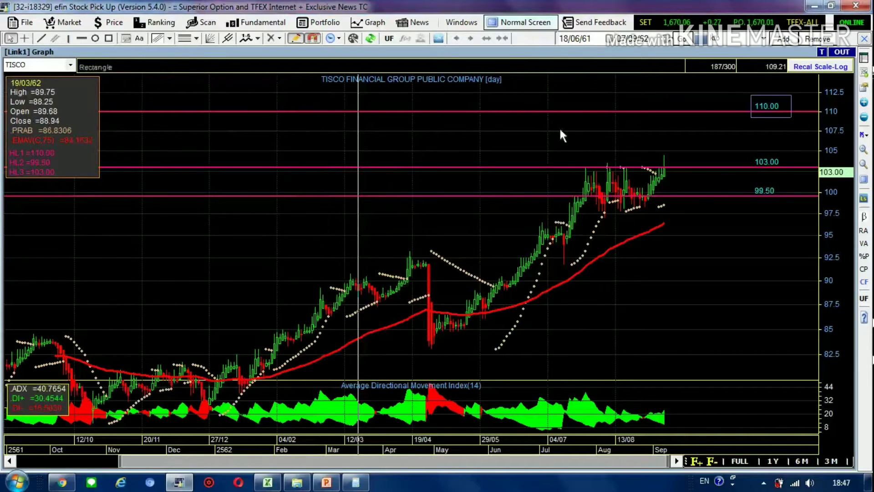
- Open the calculator and divide TISCO's 7-point upside by 3
{"action": "left_click", "coordinate": [355, 482]}
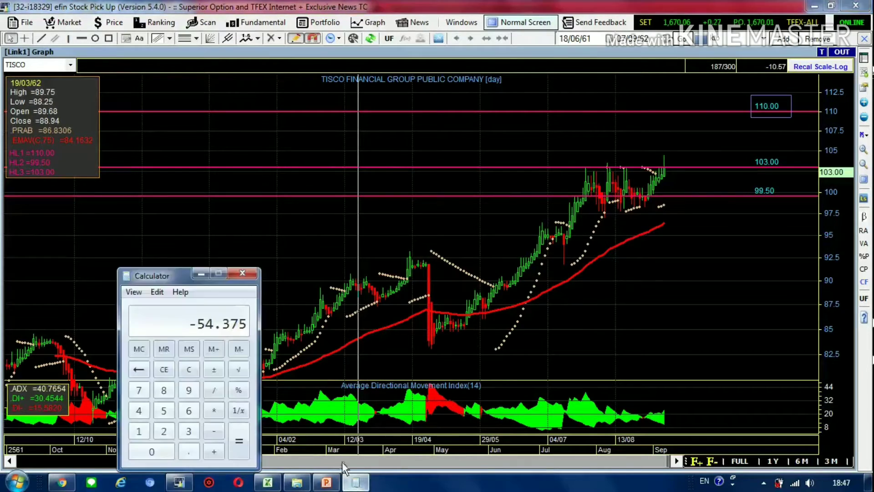
{"action": "left_click", "coordinate": [145, 431]}
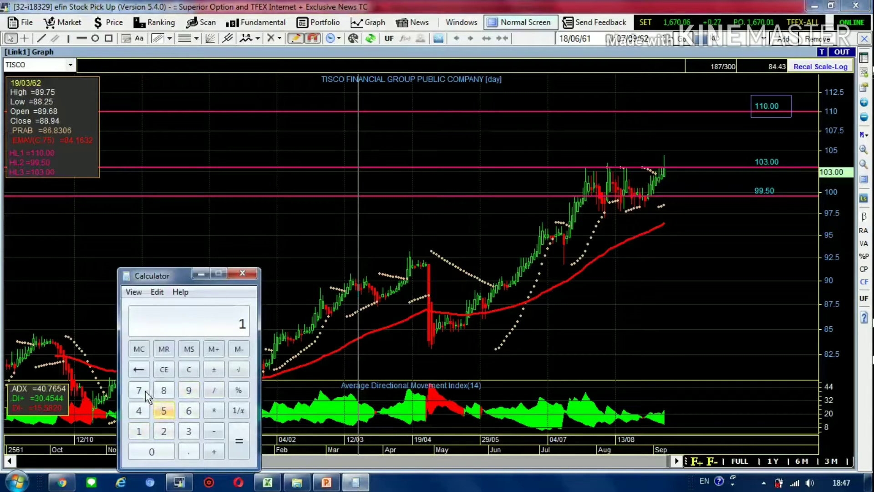
{"action": "left_click", "coordinate": [192, 367]}
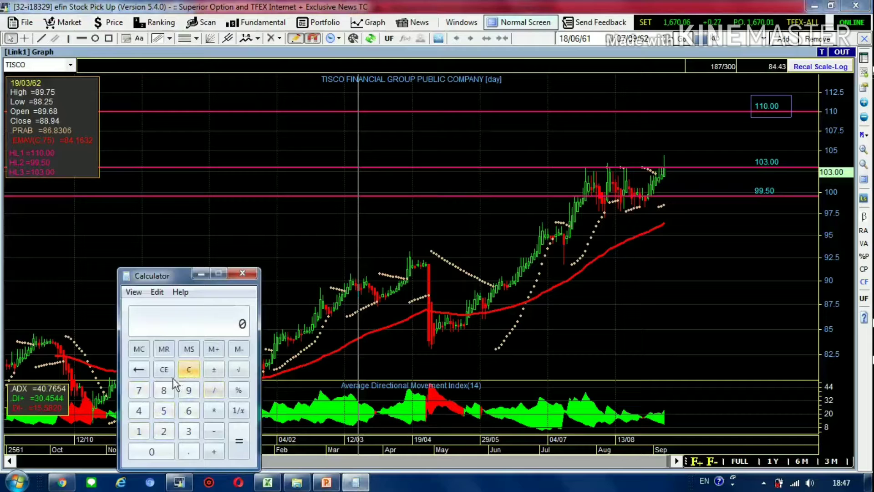
{"action": "left_click", "coordinate": [139, 390]}
{"action": "left_click", "coordinate": [213, 390]}
{"action": "left_click", "coordinate": [188, 431]}
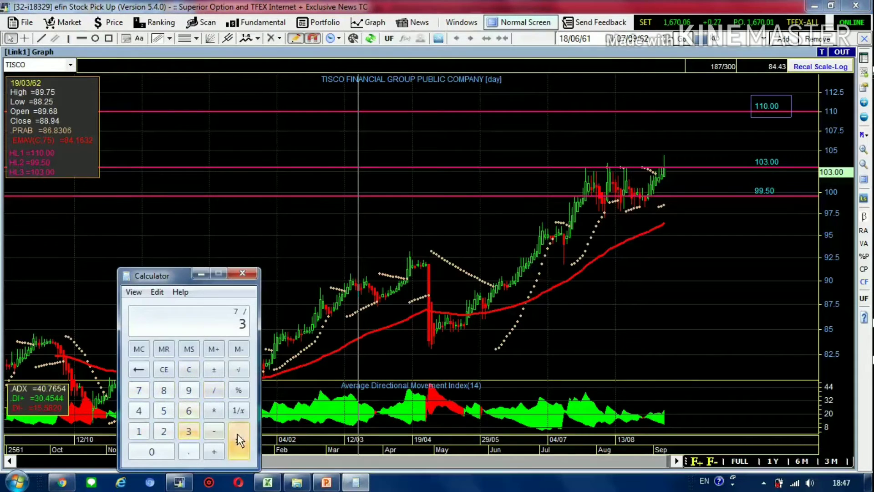
{"action": "left_click", "coordinate": [238, 433]}
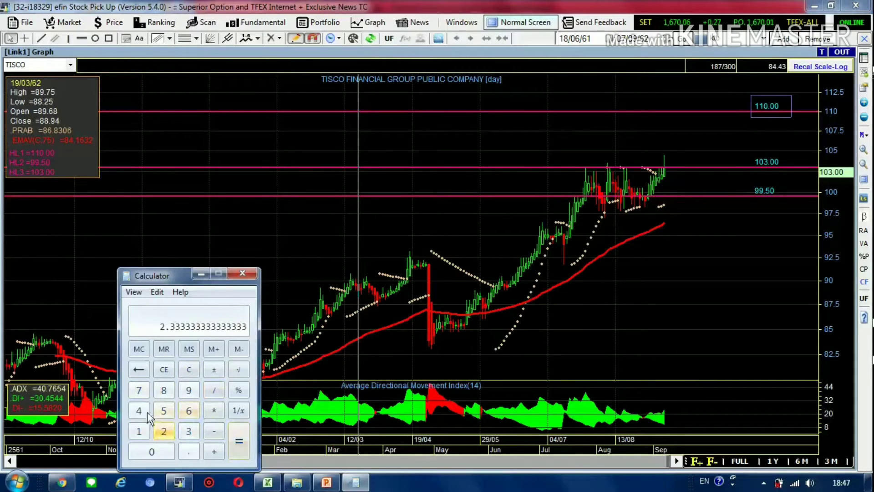
- Calculate TISCO's stop-loss level by dividing 7 by 2 and subtracting 103 from the result
{"action": "left_click", "coordinate": [139, 391]}
{"action": "left_click", "coordinate": [212, 391]}
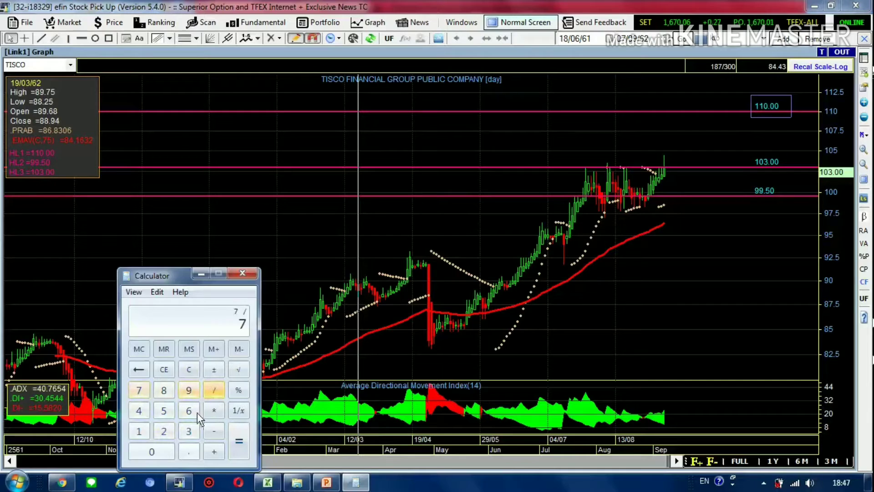
{"action": "left_click", "coordinate": [164, 431]}
{"action": "left_click", "coordinate": [239, 435]}
{"action": "left_click", "coordinate": [215, 429]}
{"action": "left_click", "coordinate": [138, 432]}
{"action": "left_click", "coordinate": [146, 447]}
{"action": "left_click", "coordinate": [186, 429]}
{"action": "left_click", "coordinate": [249, 440]}
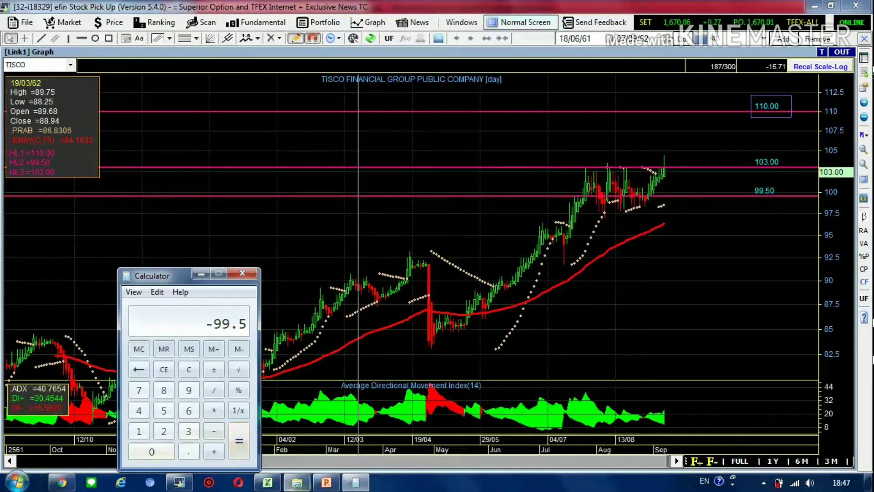
- Switch to the Excel trading plan, enter TISCO as stock 3 and copy the buy date 9/9/62 from the MTC row
{"action": "left_click", "coordinate": [267, 485]}
{"action": "left_click", "coordinate": [97, 236]}
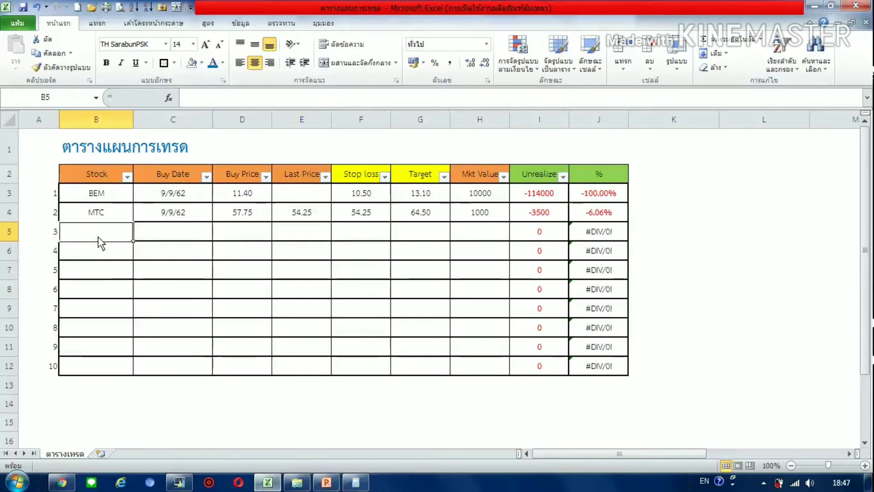
{"action": "type", "text": "TISCO"}
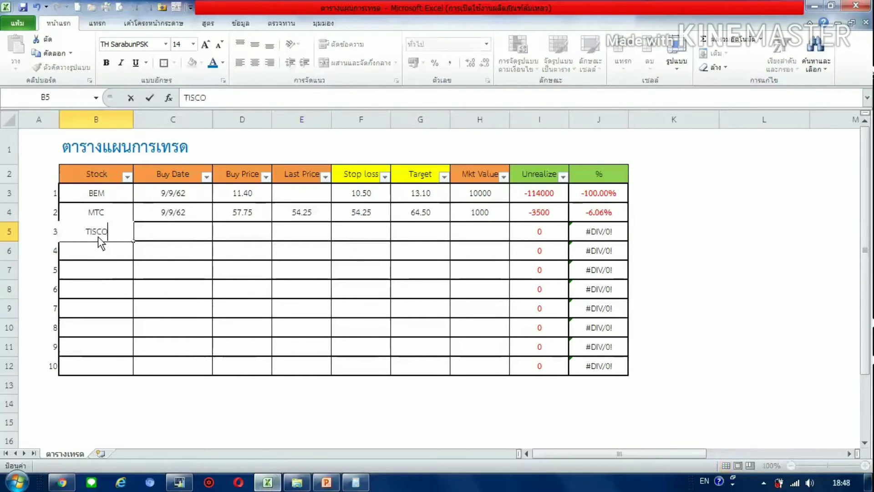
{"action": "key", "text": "Tab"}
{"action": "key", "text": "Up"}
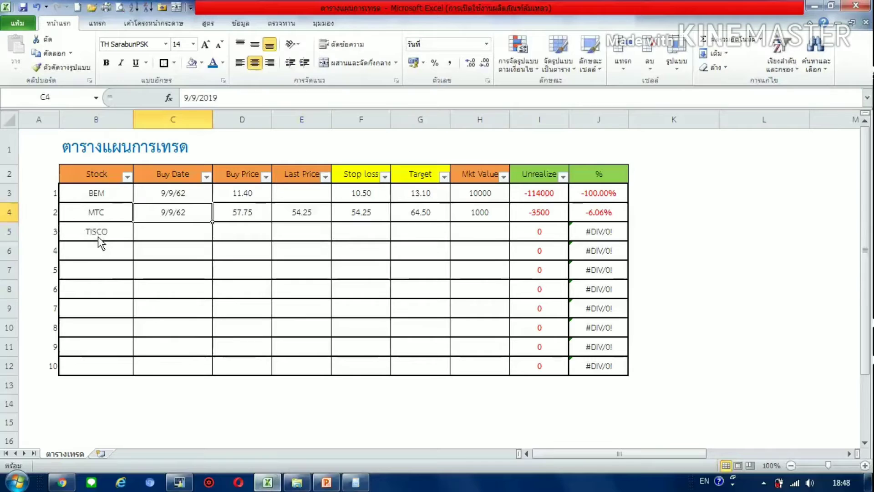
{"action": "key", "text": "ctrl+c"}
{"action": "key", "text": "Down"}
{"action": "key", "text": "Return"}
{"action": "key", "text": "Tab"}
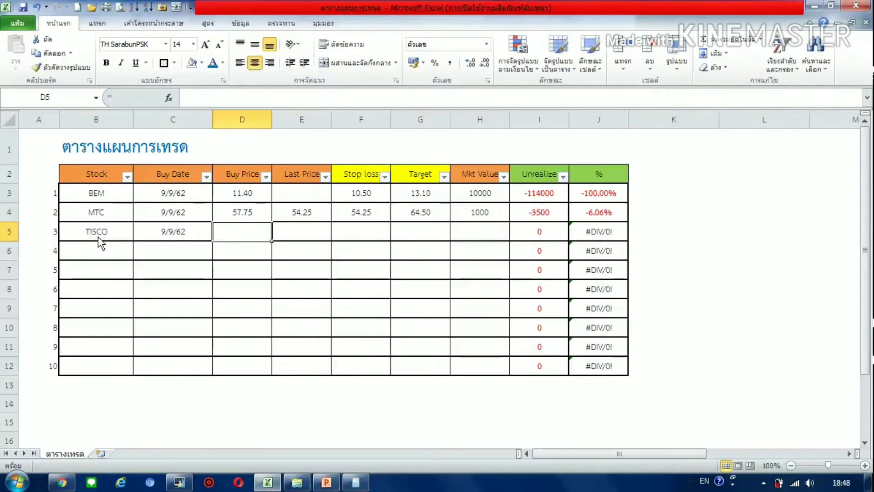
- Check TISCO's price on the chart, and enter its buy price of 103 and stop loss of 99.5 in the trading plan
{"action": "left_click", "coordinate": [179, 482]}
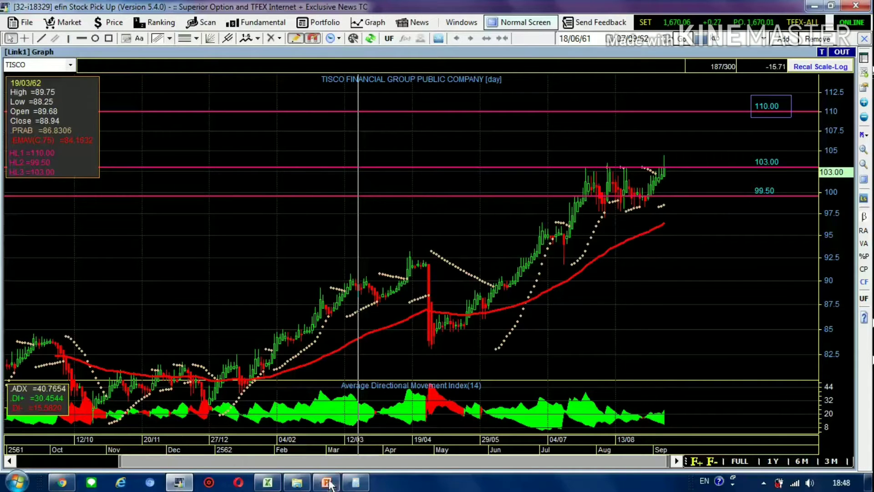
{"action": "left_click", "coordinate": [268, 482]}
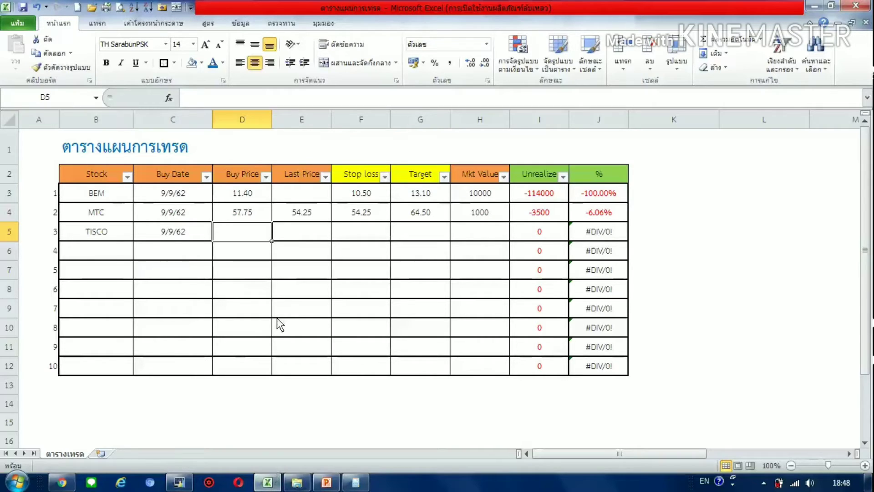
{"action": "type", "text": "103"}
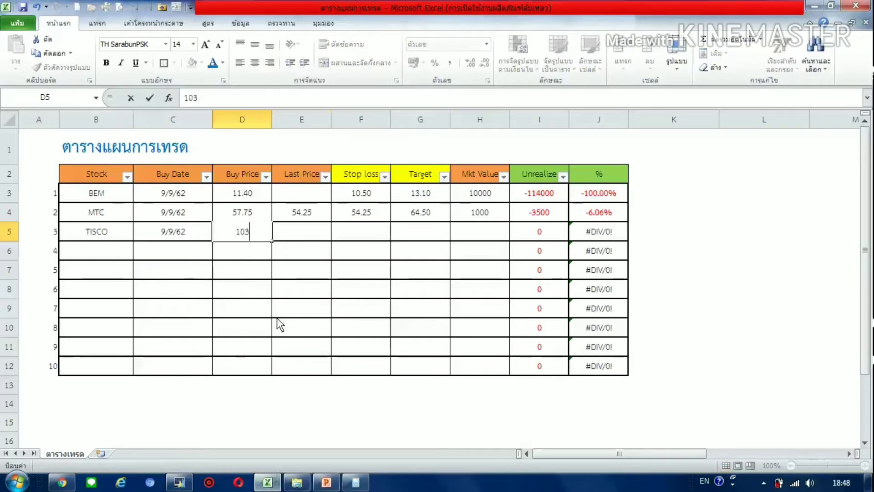
{"action": "key", "text": "Tab"}
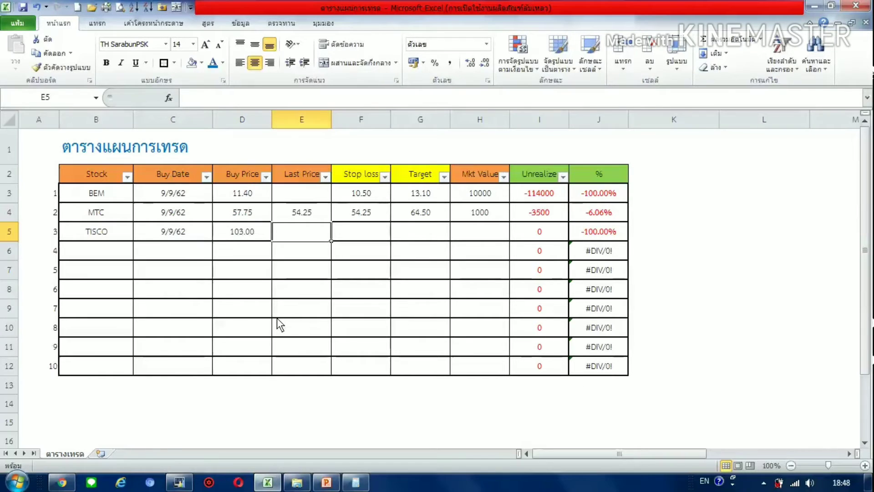
{"action": "key", "text": "Tab"}
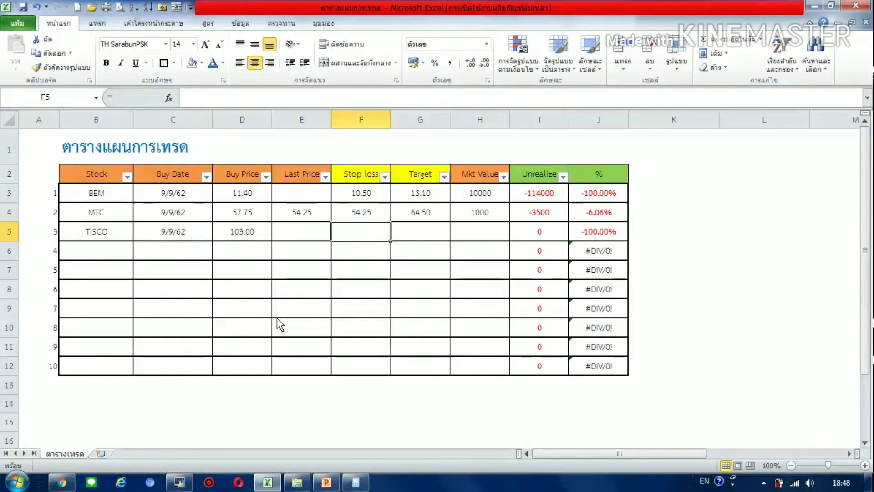
{"action": "type", "text": "99.5"}
{"action": "key", "text": "Tab"}
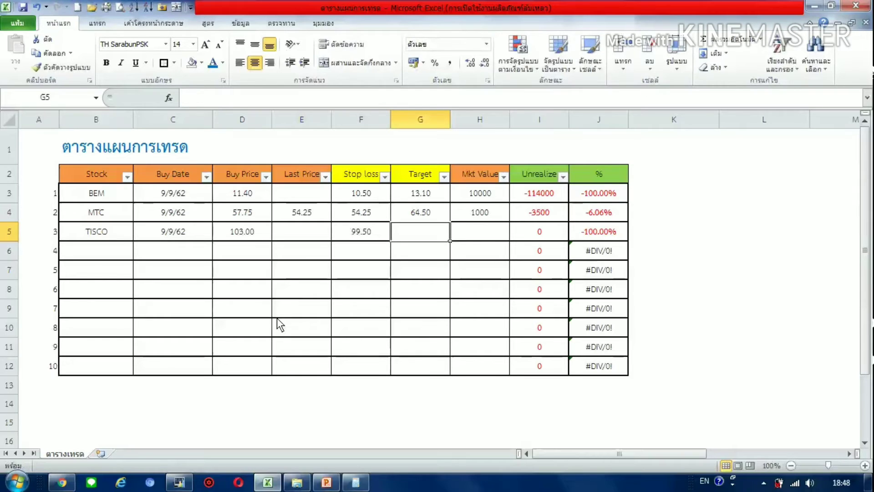
- Enter a target of 110 and a market value of 1000 for TISCO
{"action": "type", "text": "110"}
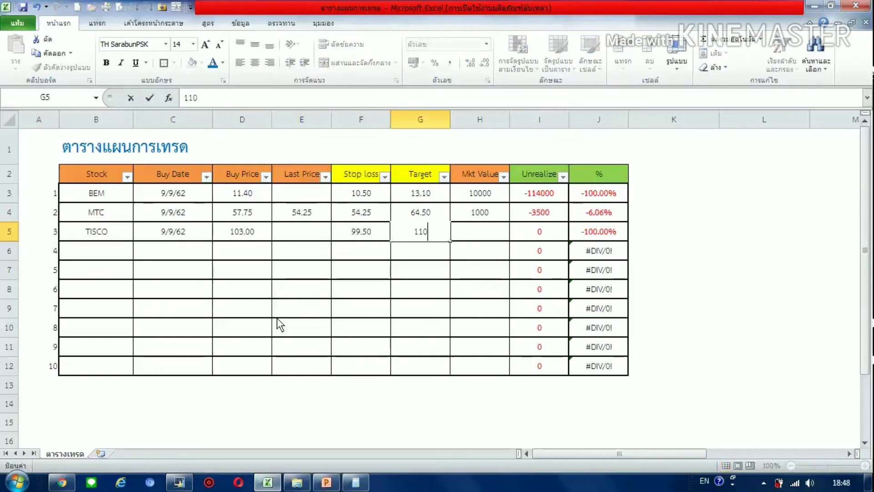
{"action": "key", "text": "Tab"}
{"action": "type", "text": "1"}
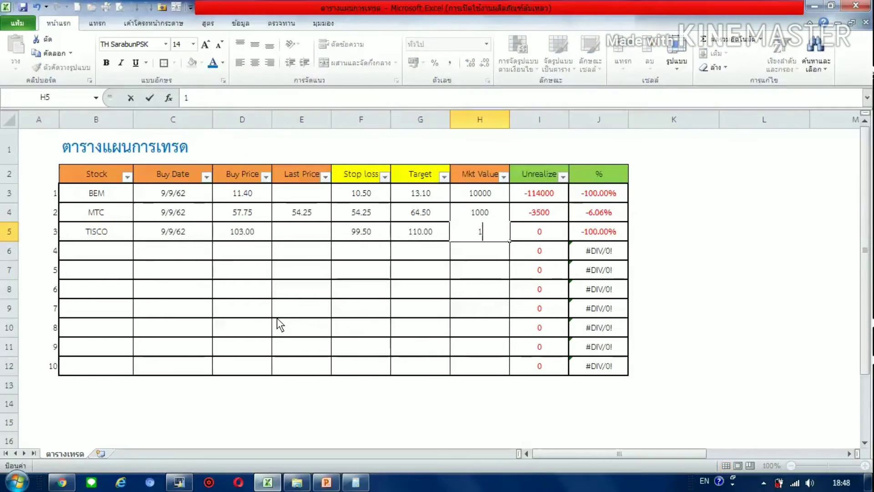
{"action": "type", "text": "000"}
{"action": "key", "text": "Return"}
- Enter 110 as TISCO's last price to test the profit at its target
{"action": "left_click", "coordinate": [305, 233]}
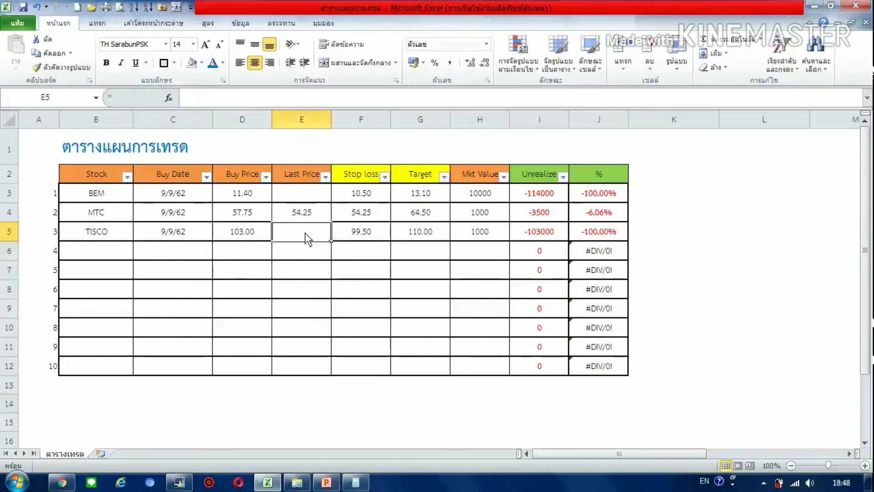
{"action": "type", "text": "110"}
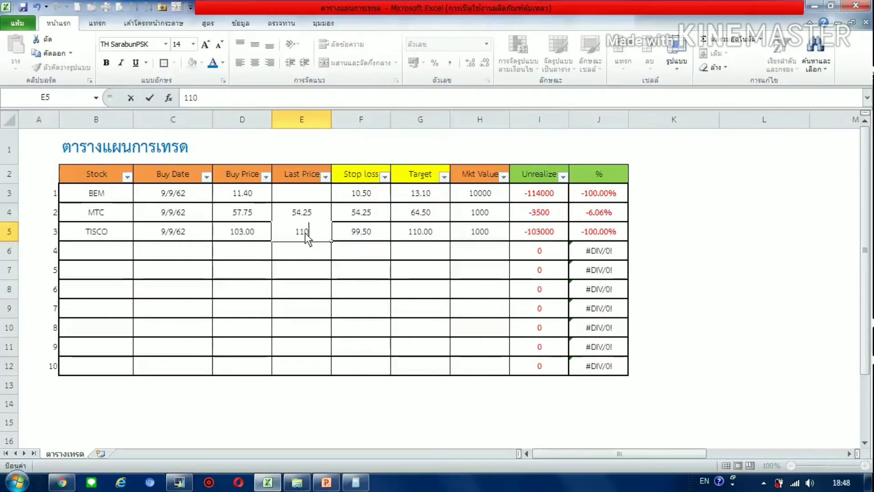
{"action": "key", "text": "Return"}
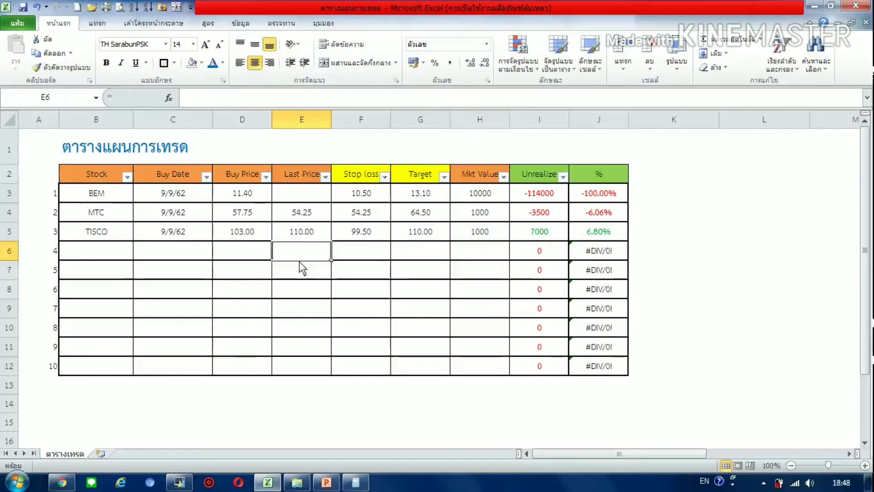
- Change TISCO's last price to 99.5 to test the loss at its stop loss
{"action": "left_click", "coordinate": [298, 236]}
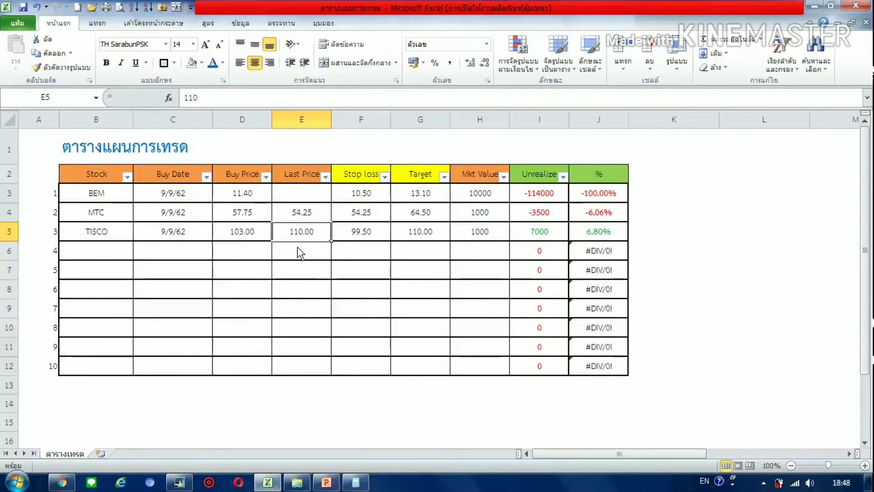
{"action": "type", "text": "99"}
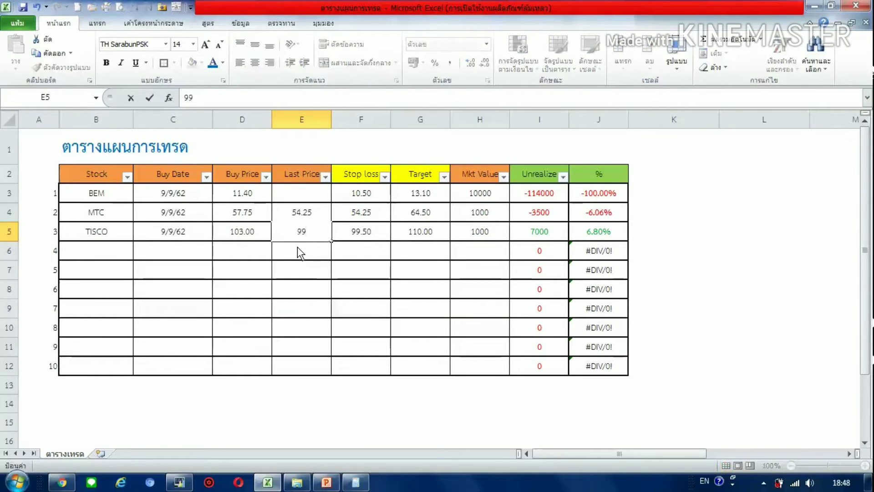
{"action": "type", "text": ".5"}
{"action": "key", "text": "Return"}
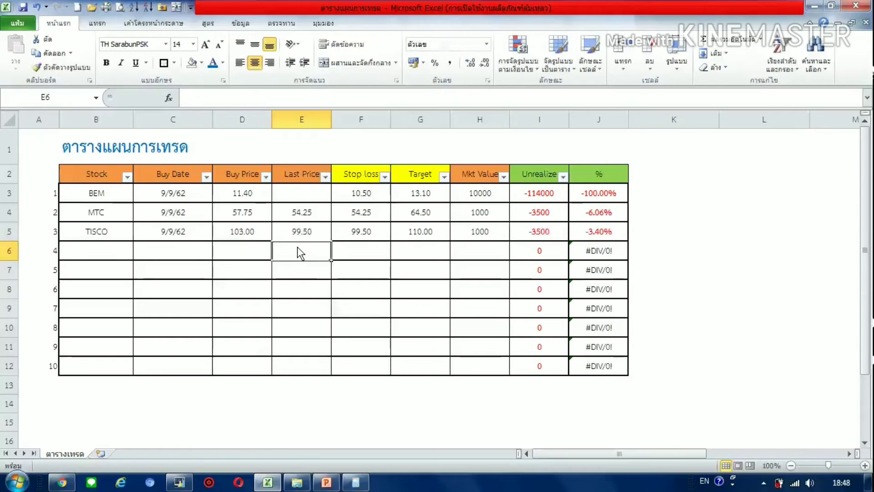
- Set the last prices to each stock's target: 13.1 for BEM, 64.5 for MTC and 110 for TISCO
{"action": "left_click", "coordinate": [302, 200]}
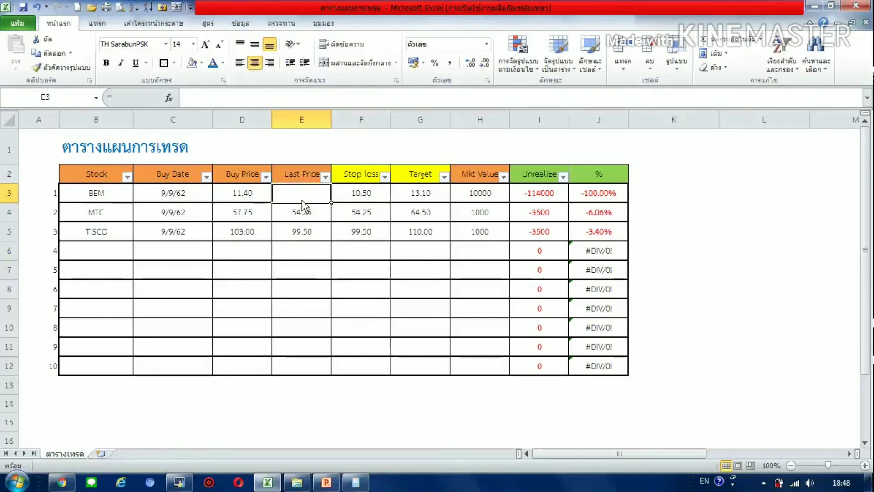
{"action": "type", "text": "1"}
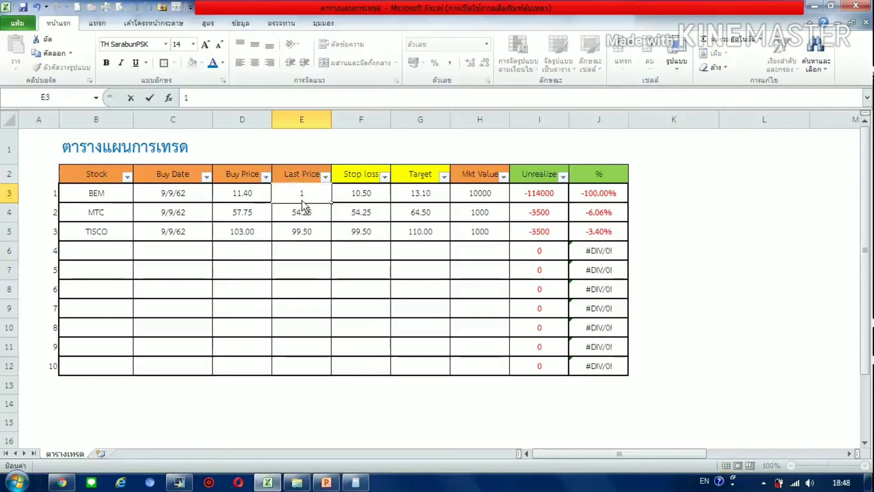
{"action": "type", "text": "3.1"}
{"action": "key", "text": "Return"}
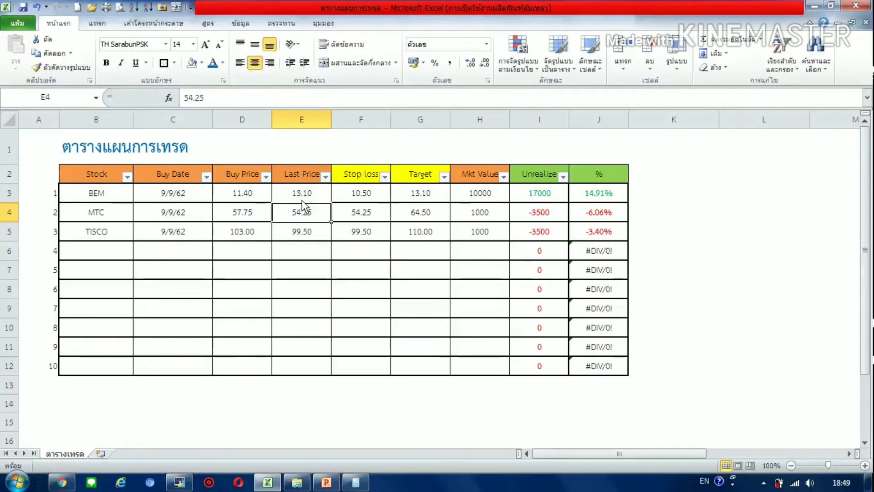
{"action": "type", "text": "64"}
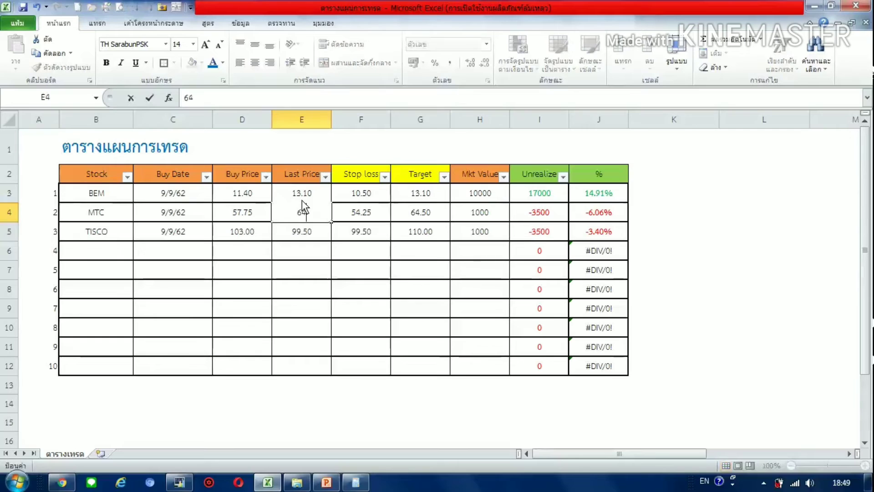
{"action": "type", "text": ".5"}
{"action": "key", "text": "Return"}
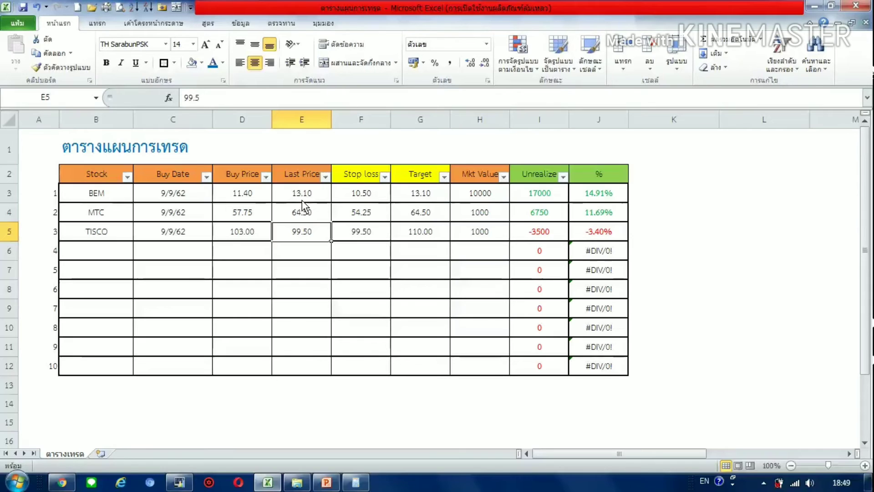
{"action": "type", "text": "110"}
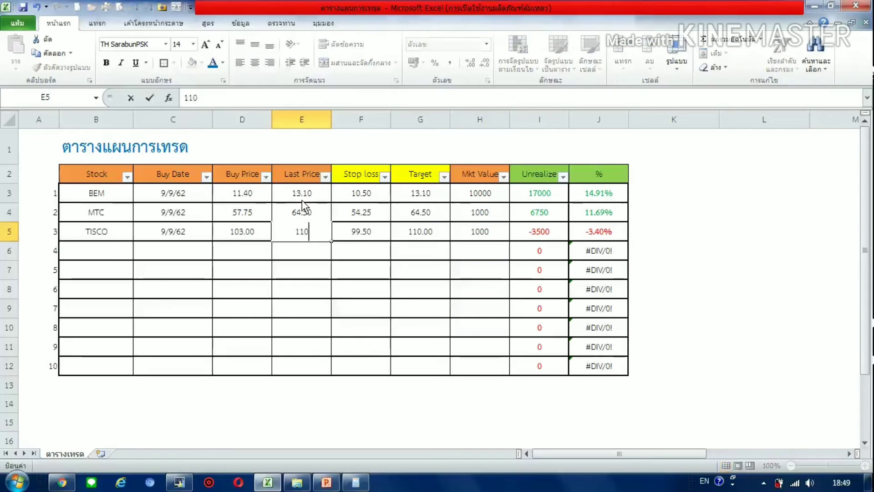
{"action": "key", "text": "Return"}
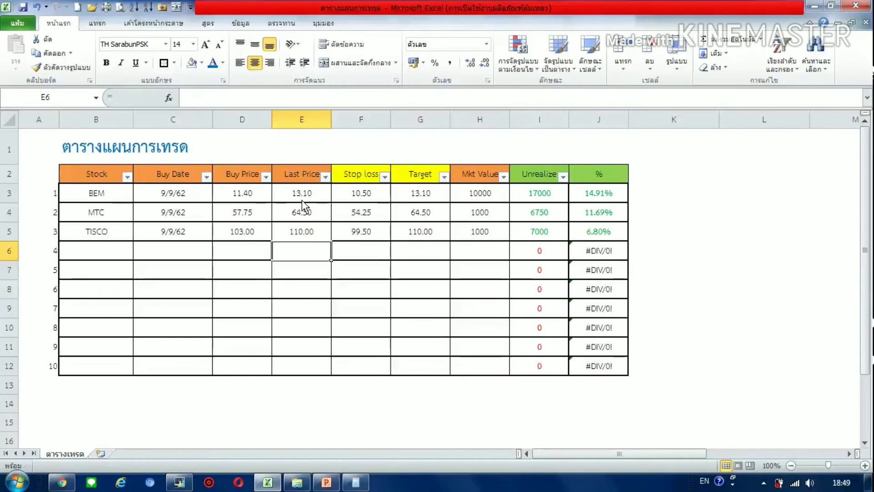
- Set MTC's market value to 2000
{"action": "left_click", "coordinate": [483, 213]}
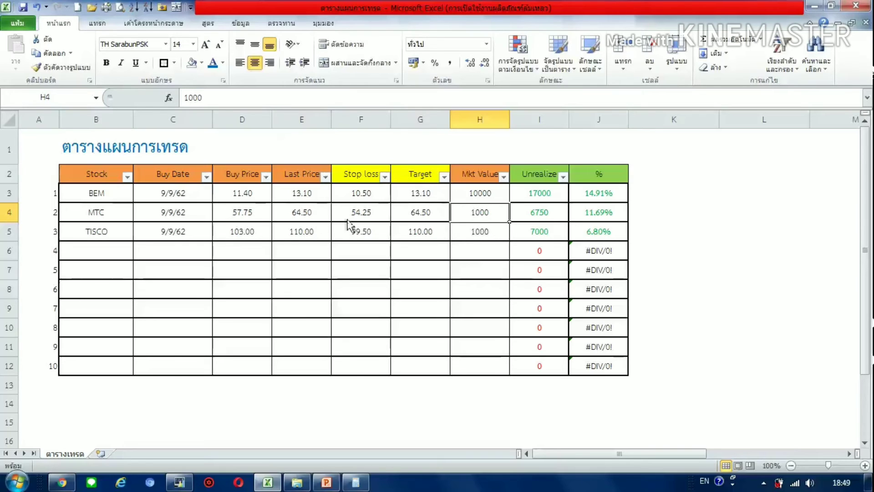
{"action": "type", "text": "2000"}
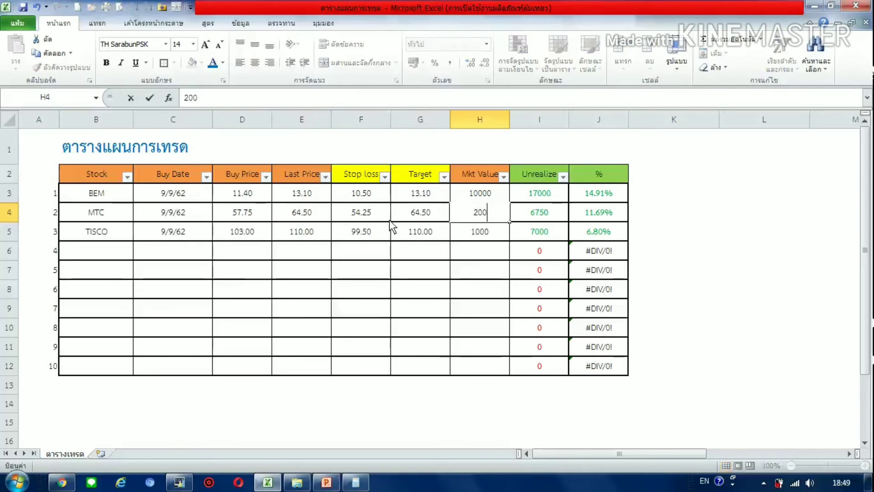
{"action": "key", "text": "Return"}
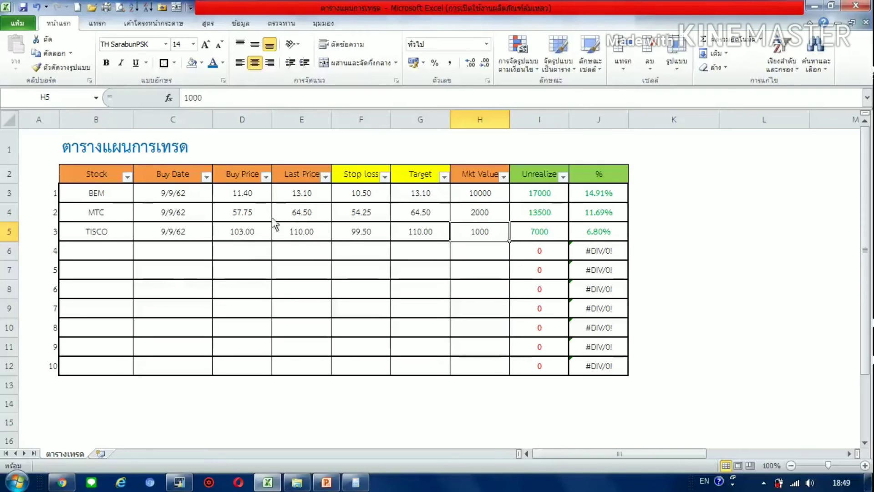
- Set the last prices to the stop losses, 99.5 for TISCO and 54.25 for MTC, and total the three stocks' unrealized results by selecting them
{"action": "left_click", "coordinate": [303, 234]}
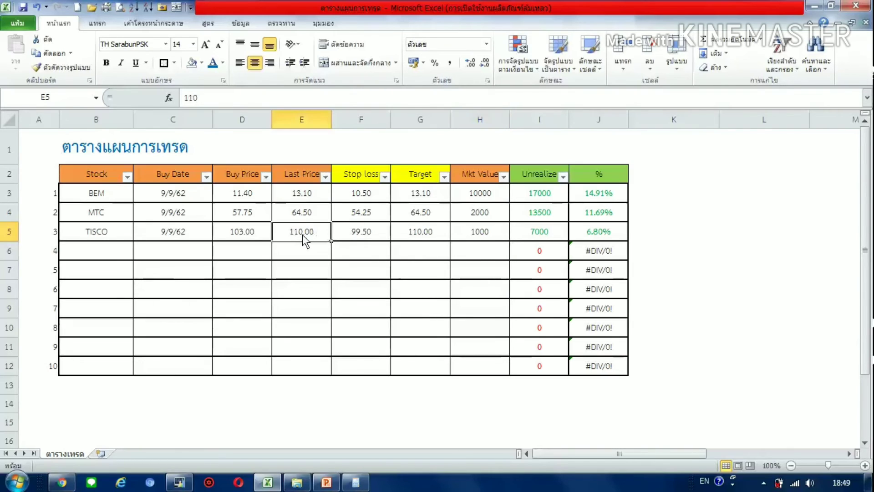
{"action": "type", "text": "99"}
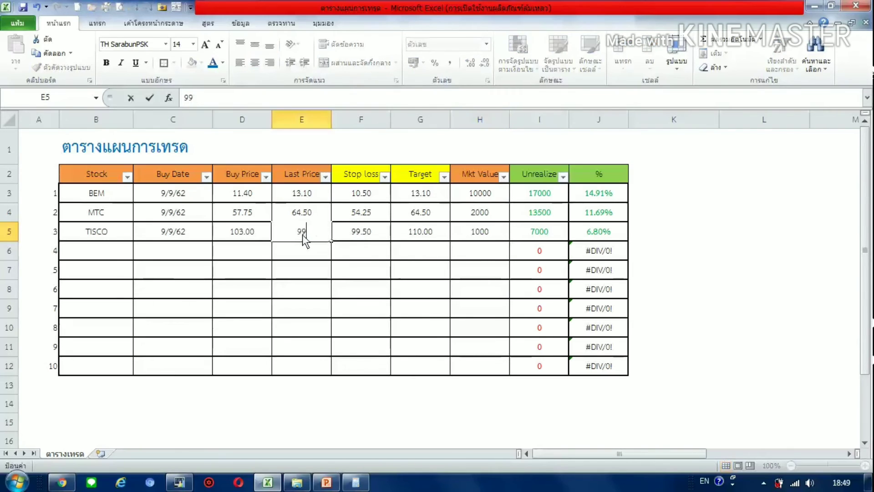
{"action": "type", "text": ".50"}
{"action": "key", "text": "Return"}
{"action": "key", "text": "Up"}
{"action": "key", "text": "Up"}
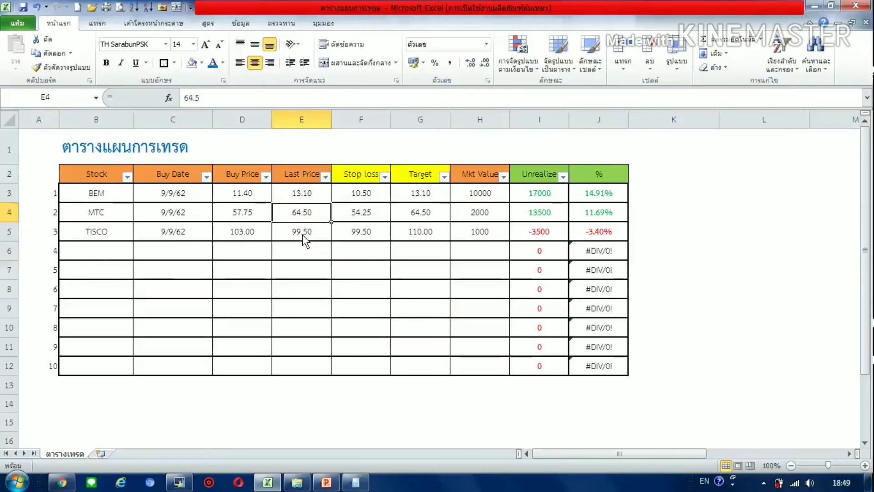
{"action": "type", "text": "54."}
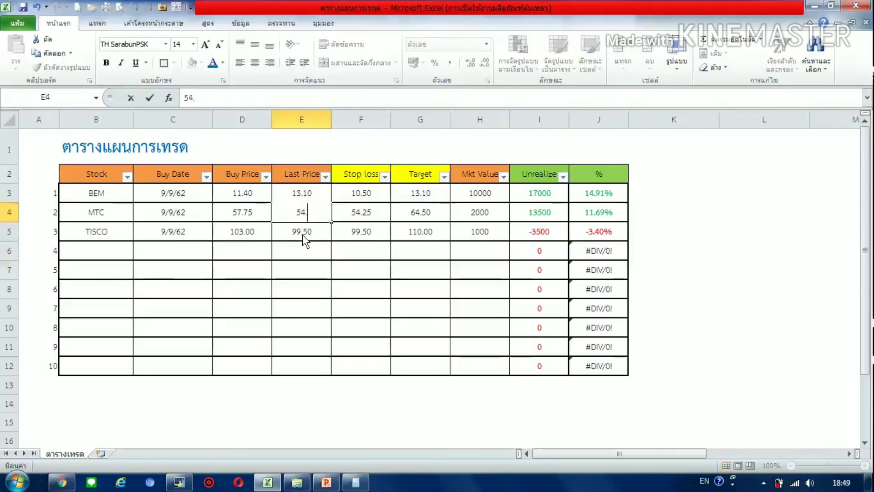
{"action": "type", "text": "25"}
{"action": "key", "text": "Return"}
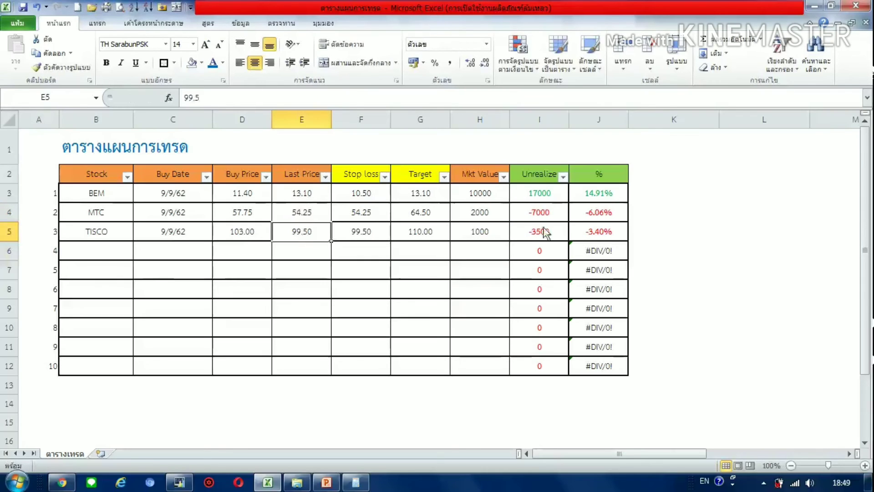
{"action": "left_click_drag", "start_coordinate": [541, 195], "coordinate": [542, 234]}
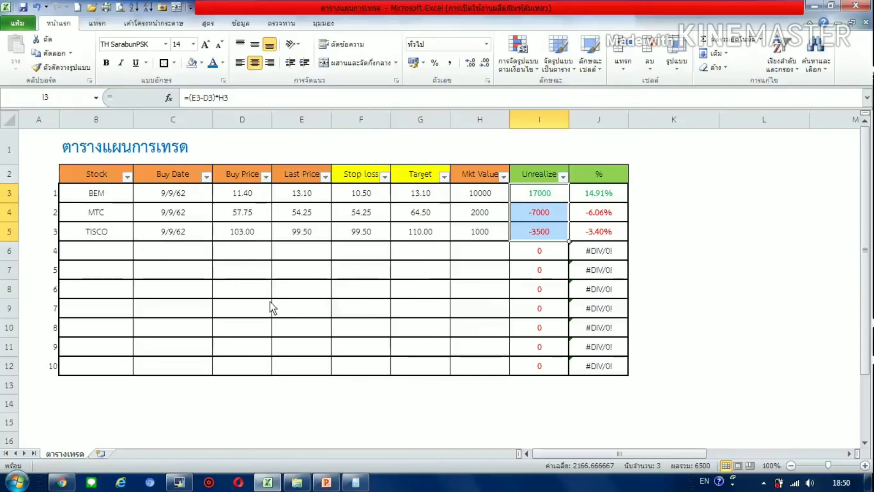
- Switch to the PowerPoint presentation and start the slide show from slide 6, “วางแผนการเทรด”
{"action": "left_click", "coordinate": [322, 484]}
{"action": "left_click", "coordinate": [68, 397]}
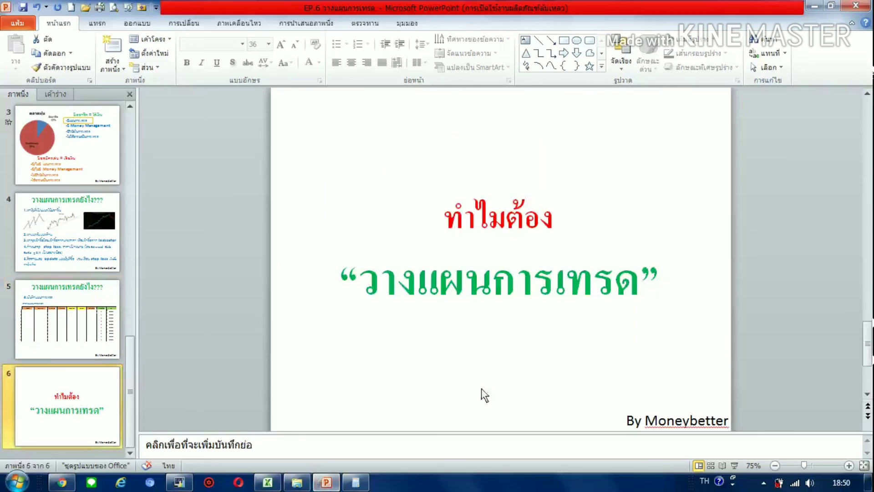
{"action": "left_click", "coordinate": [734, 466]}
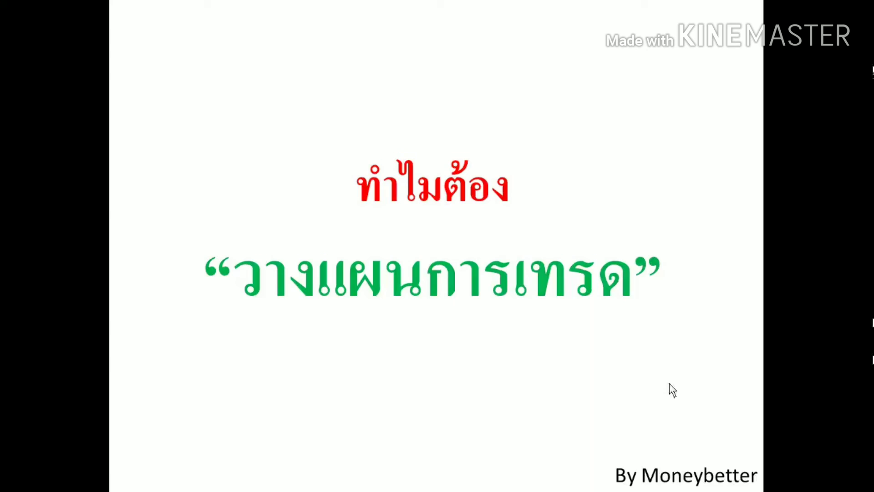